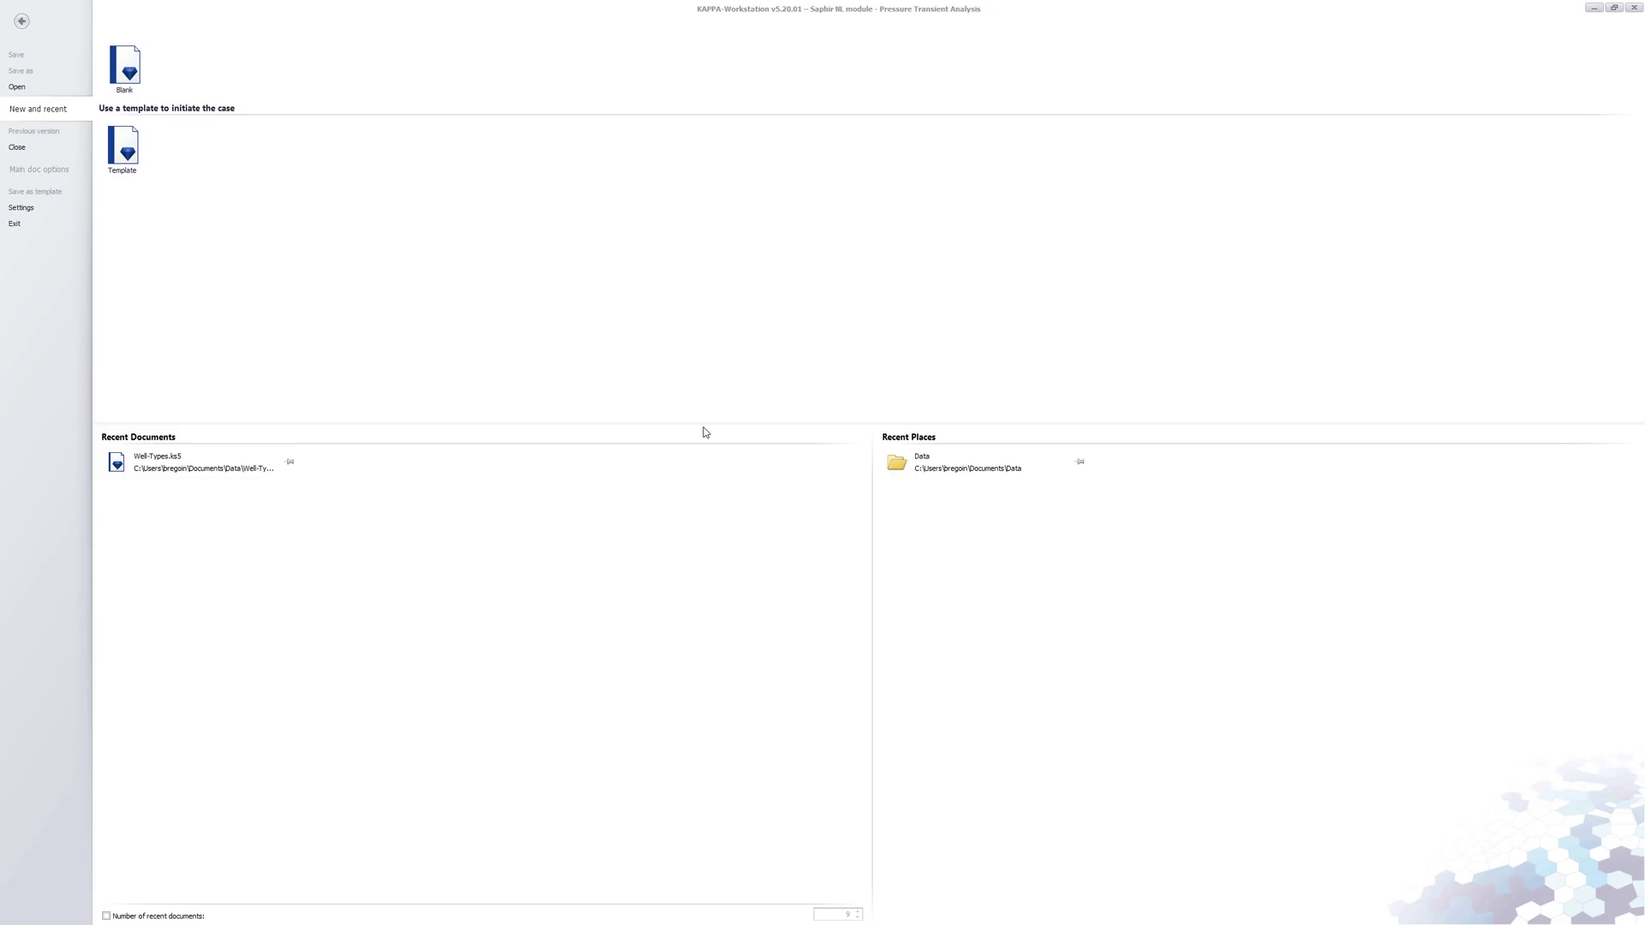
# - Open the Well-Types.ks5 case and keep Vertical as the extraction pressure gauge
pyautogui.click(230, 467)
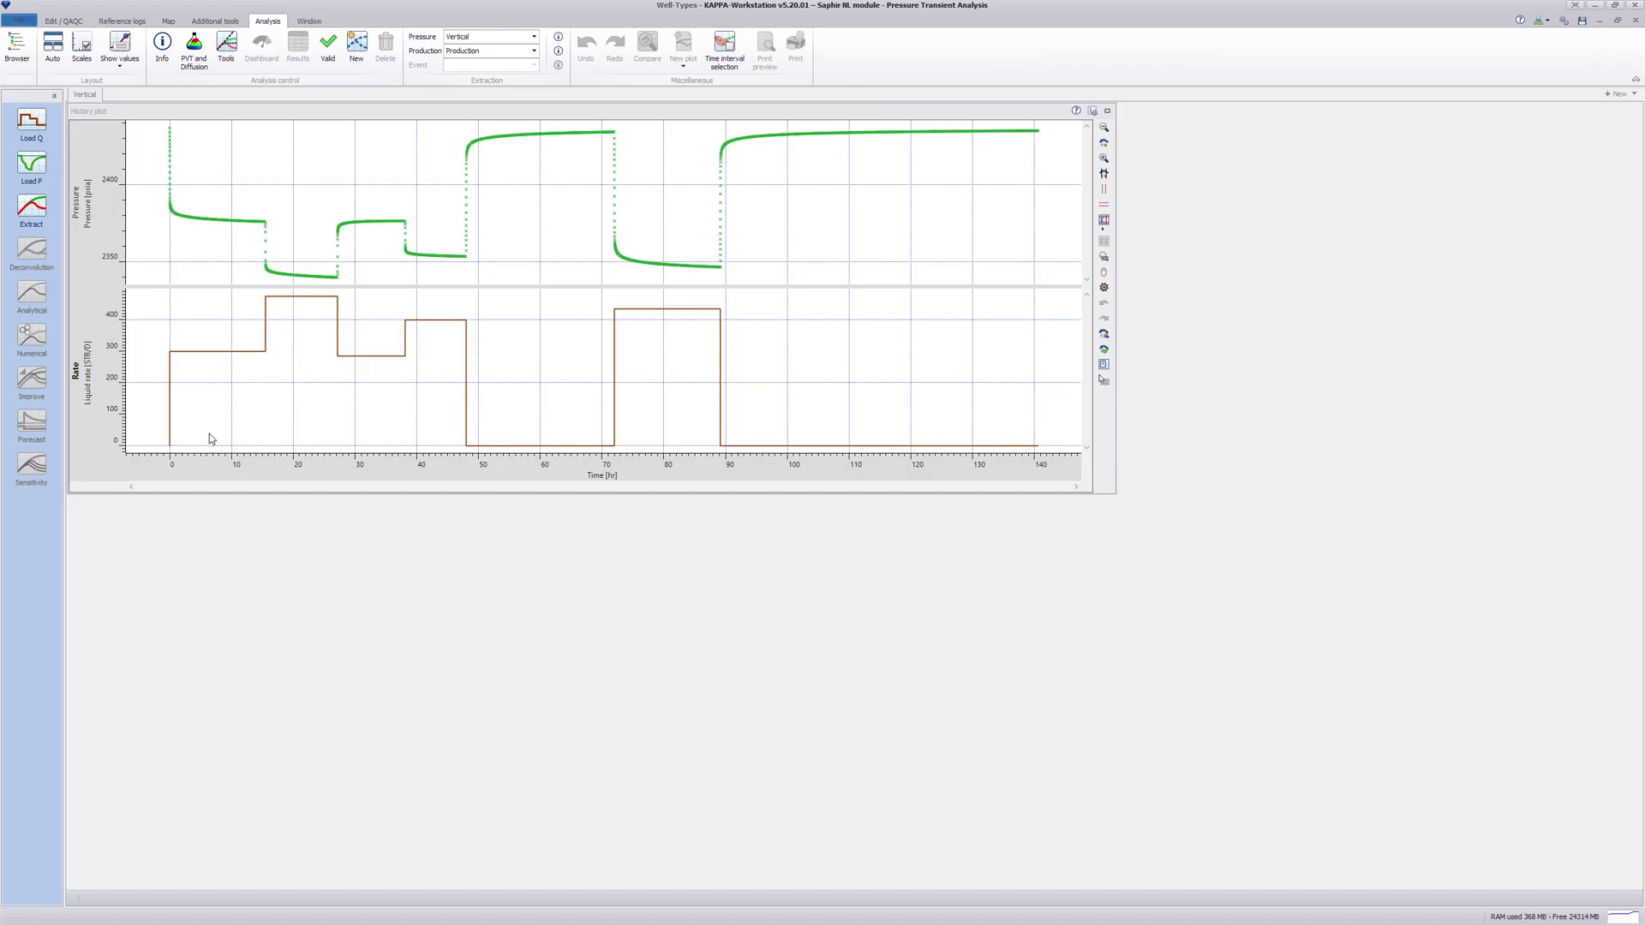
pyautogui.click(533, 37)
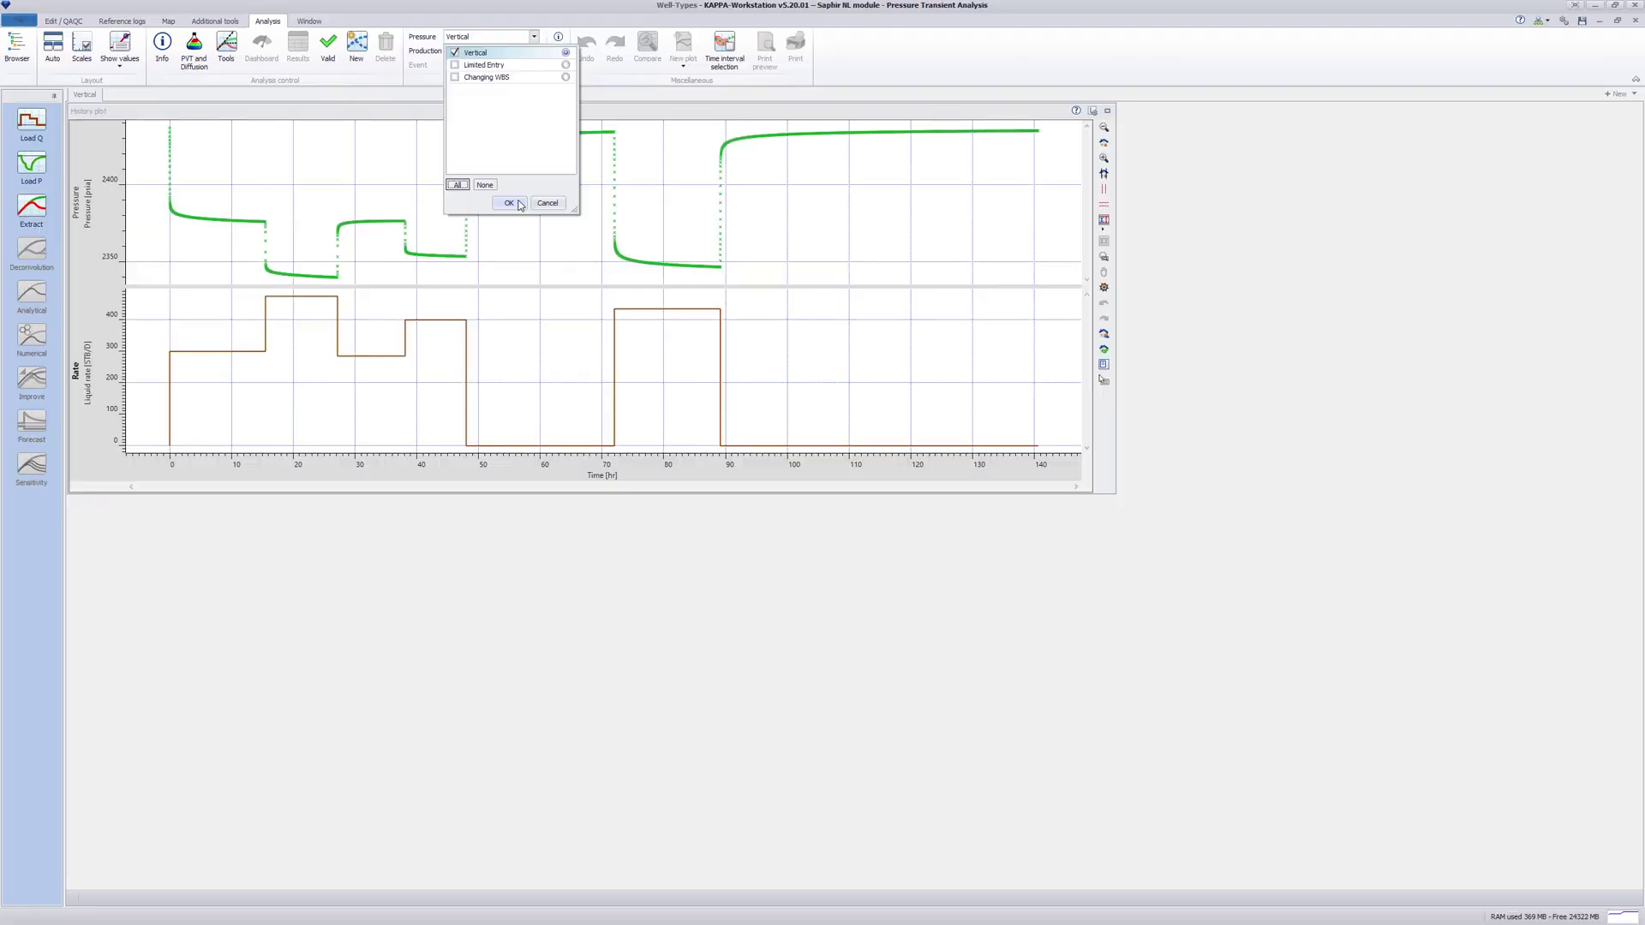
pyautogui.click(672, 263)
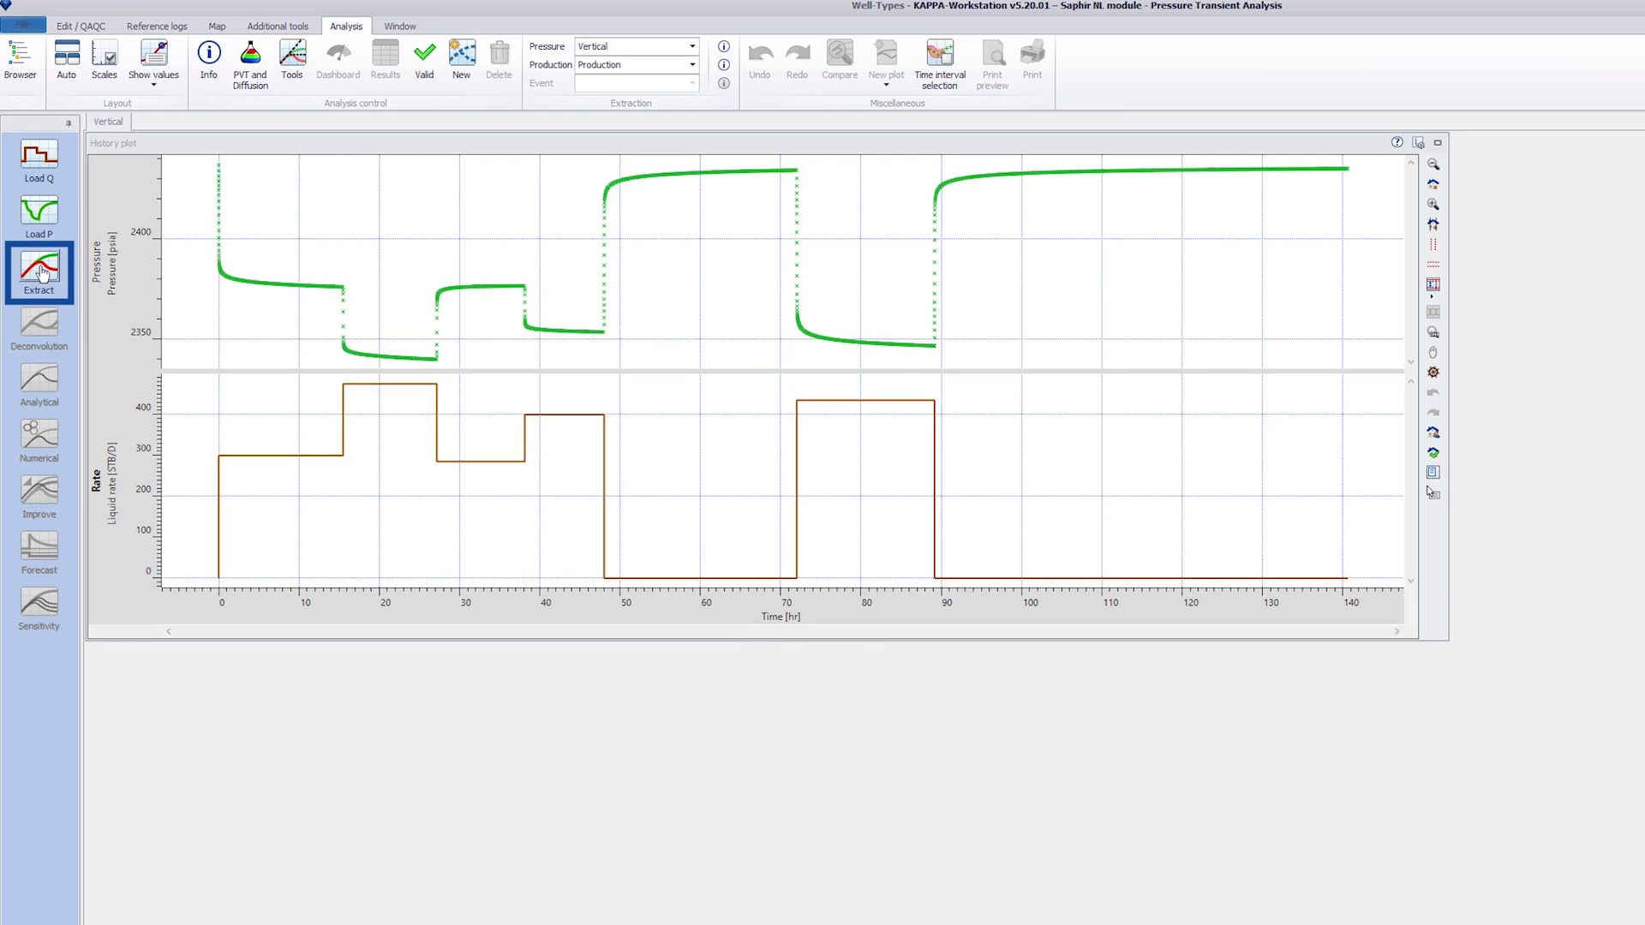
pyautogui.click(39, 269)
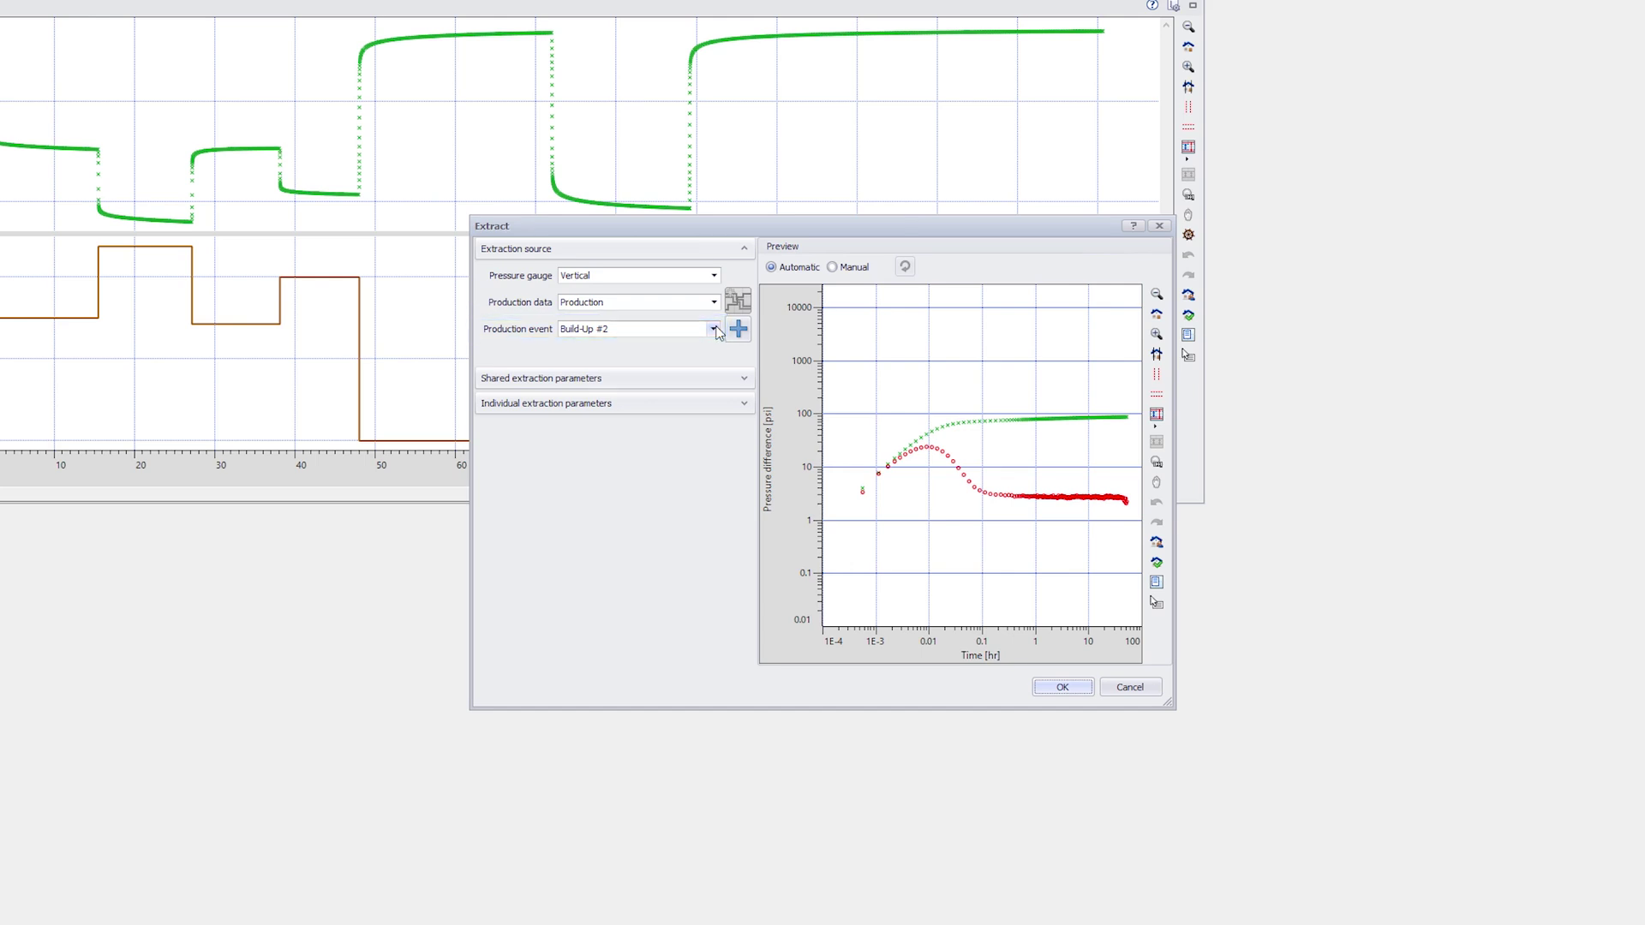
pyautogui.click(715, 329)
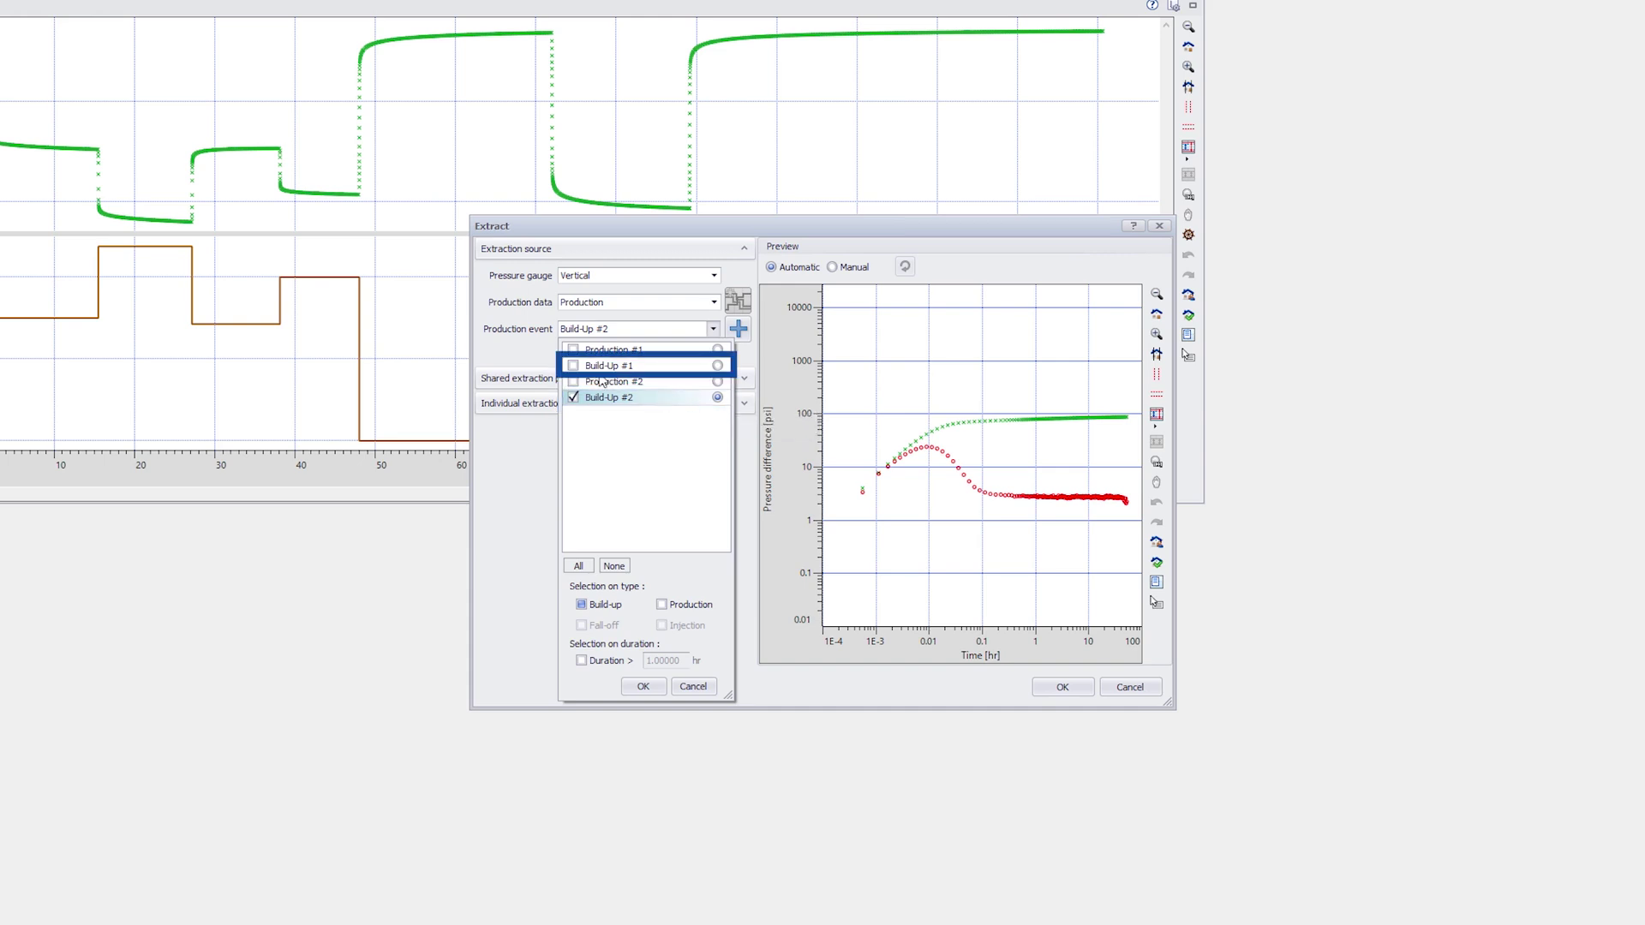
pyautogui.click(575, 366)
pyautogui.click(574, 366)
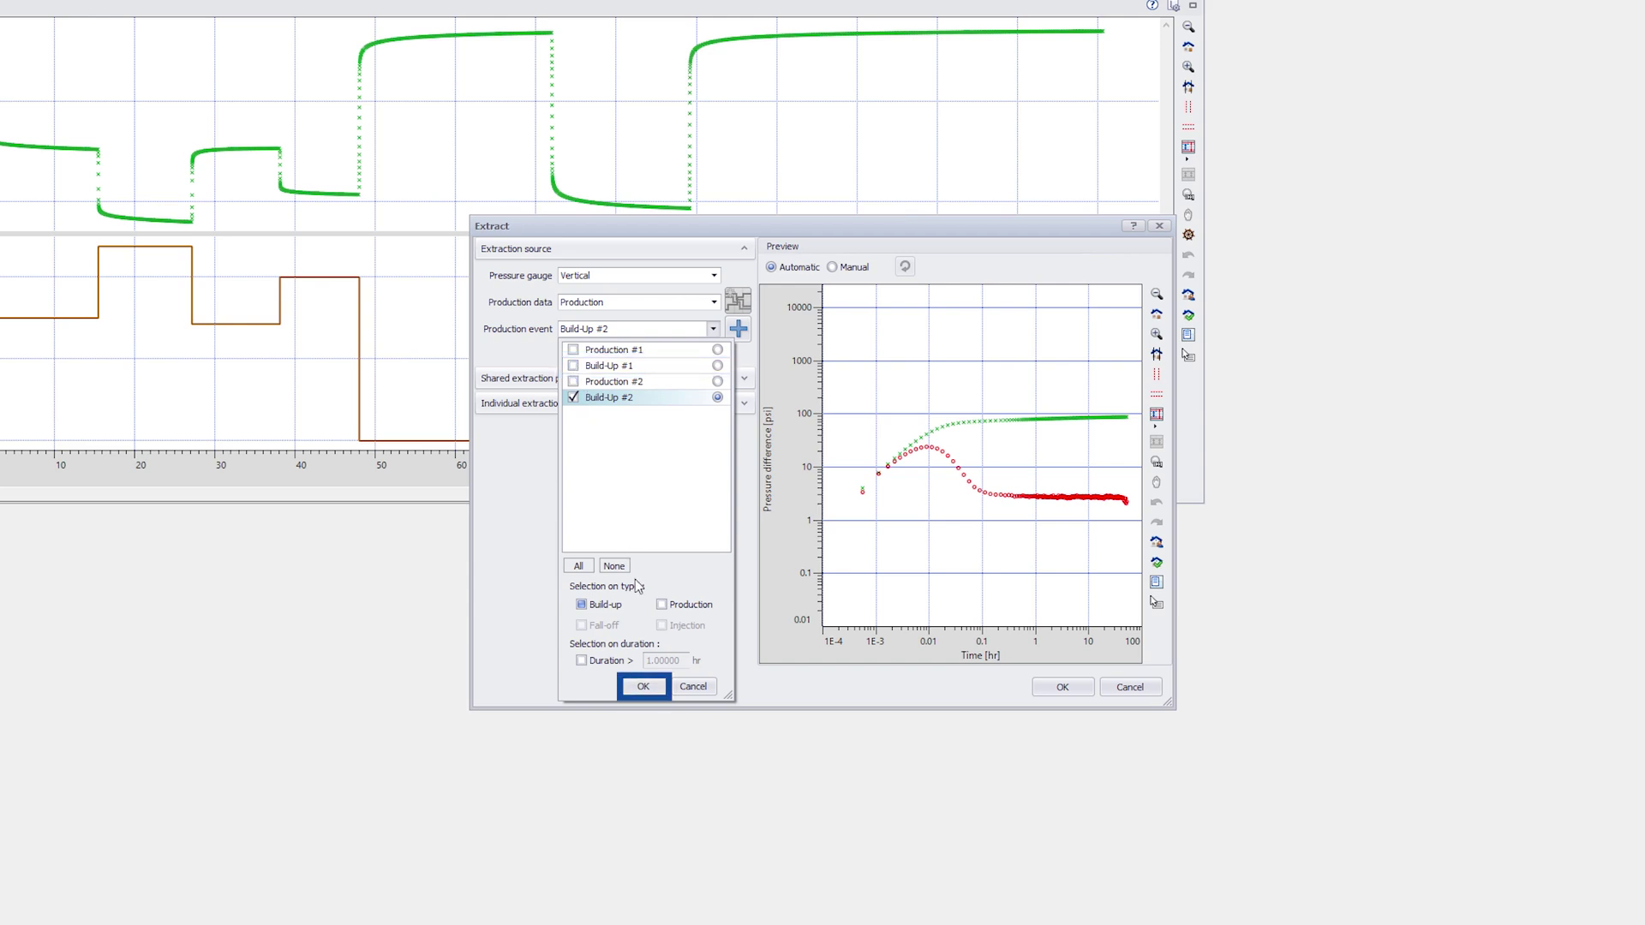
pyautogui.click(659, 686)
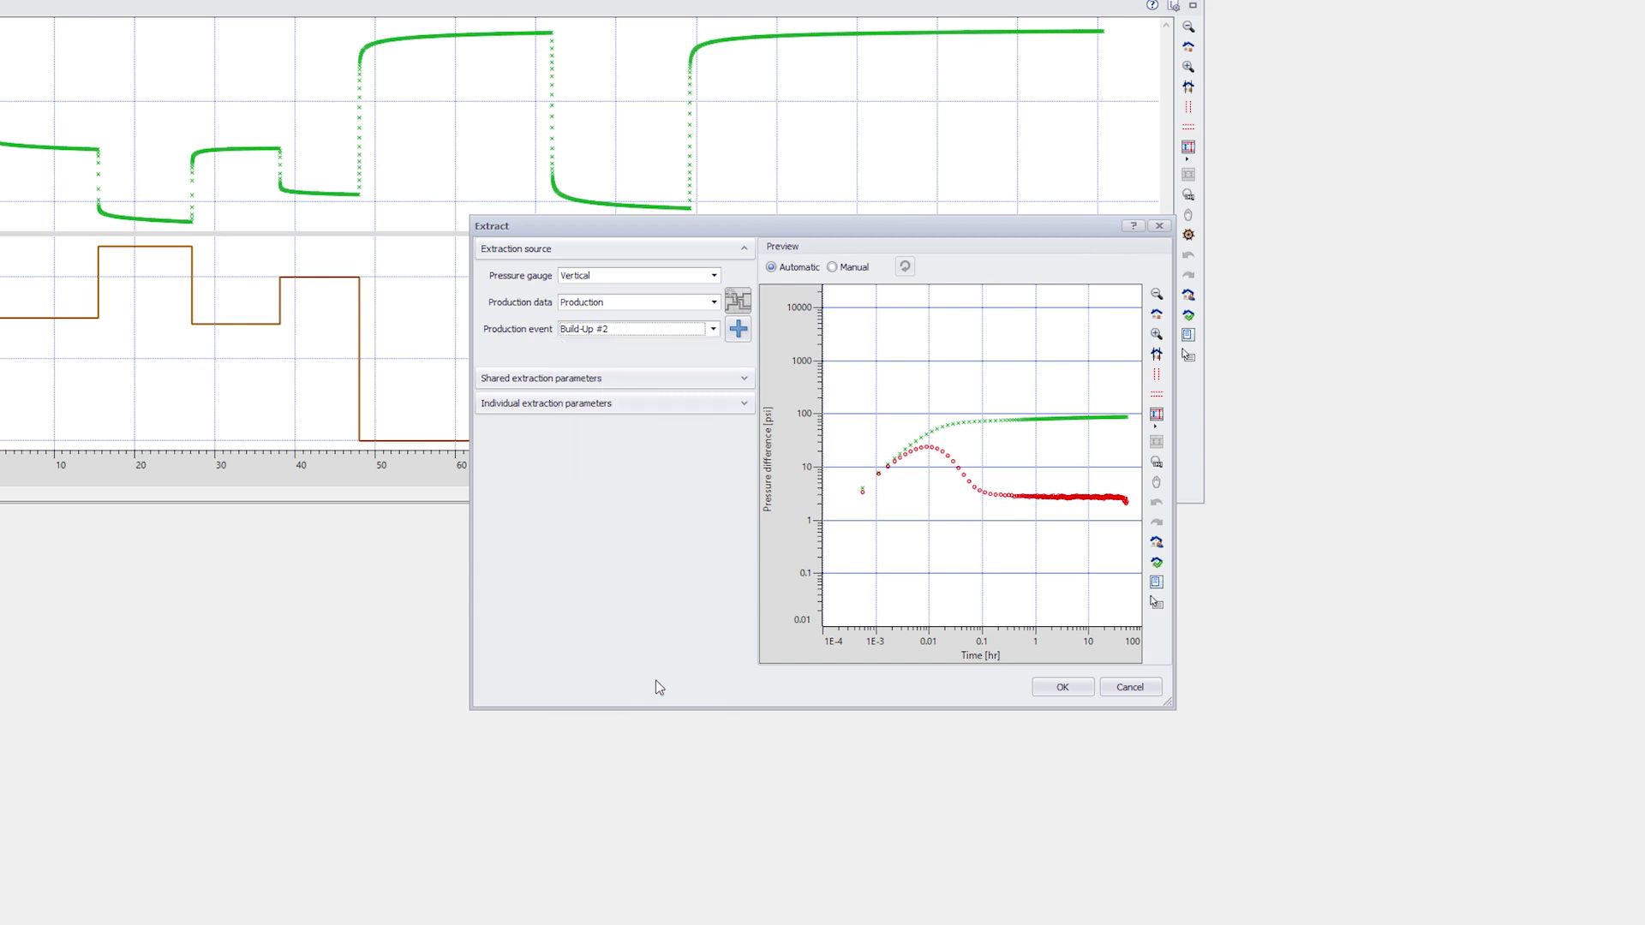
pyautogui.click(741, 341)
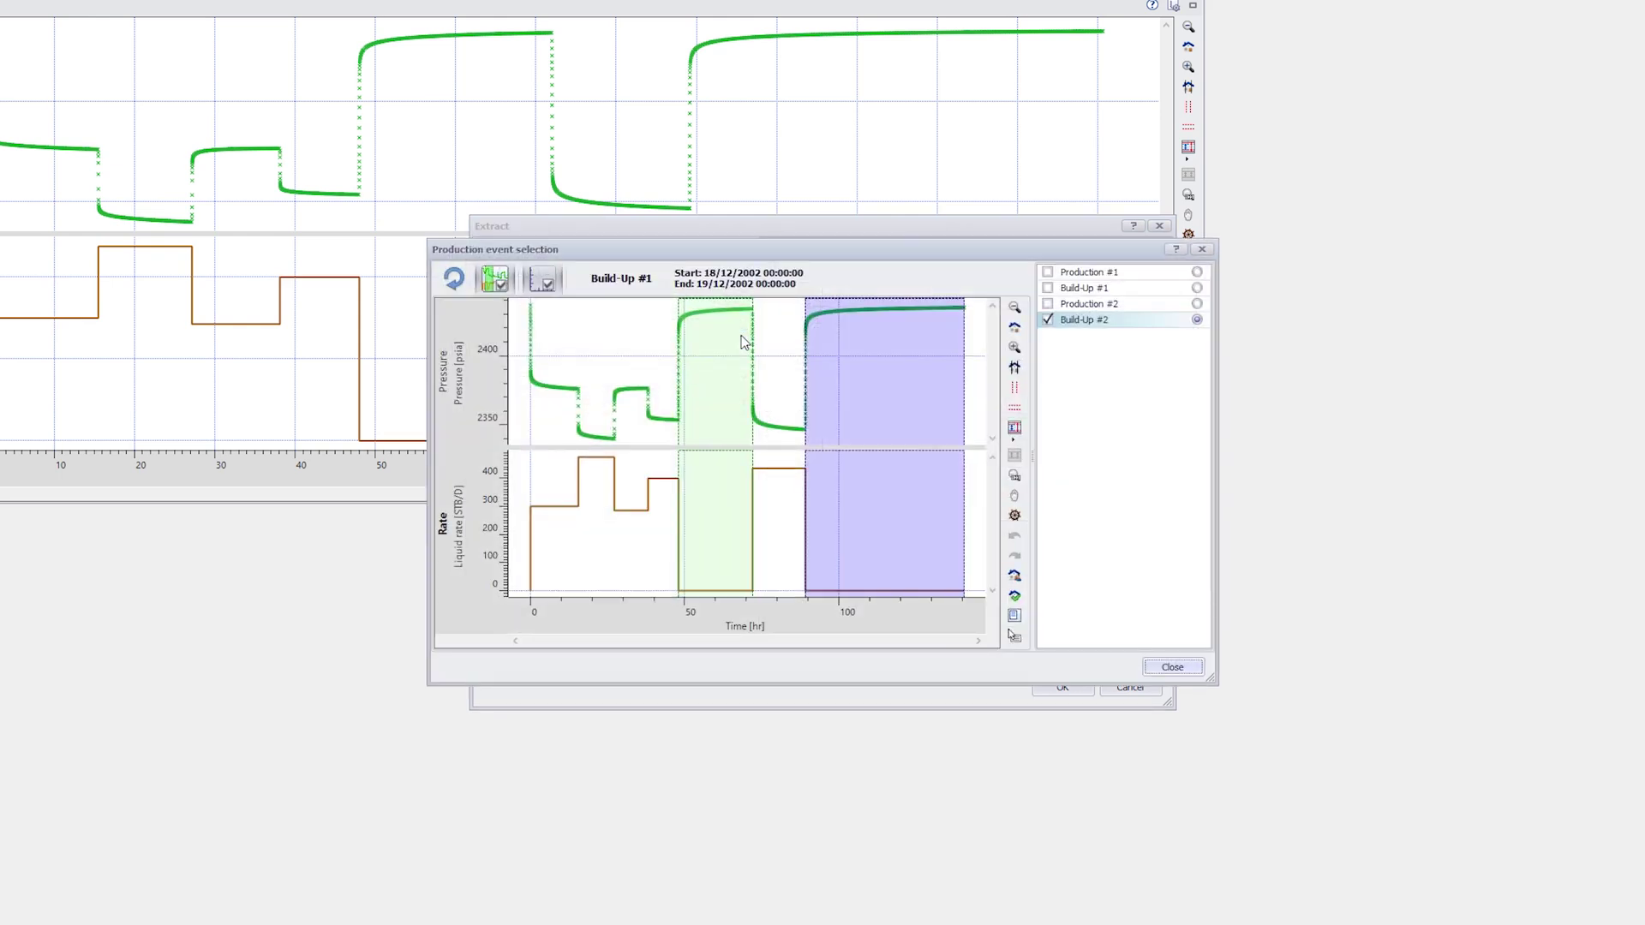
pyautogui.click(850, 352)
pyautogui.click(849, 351)
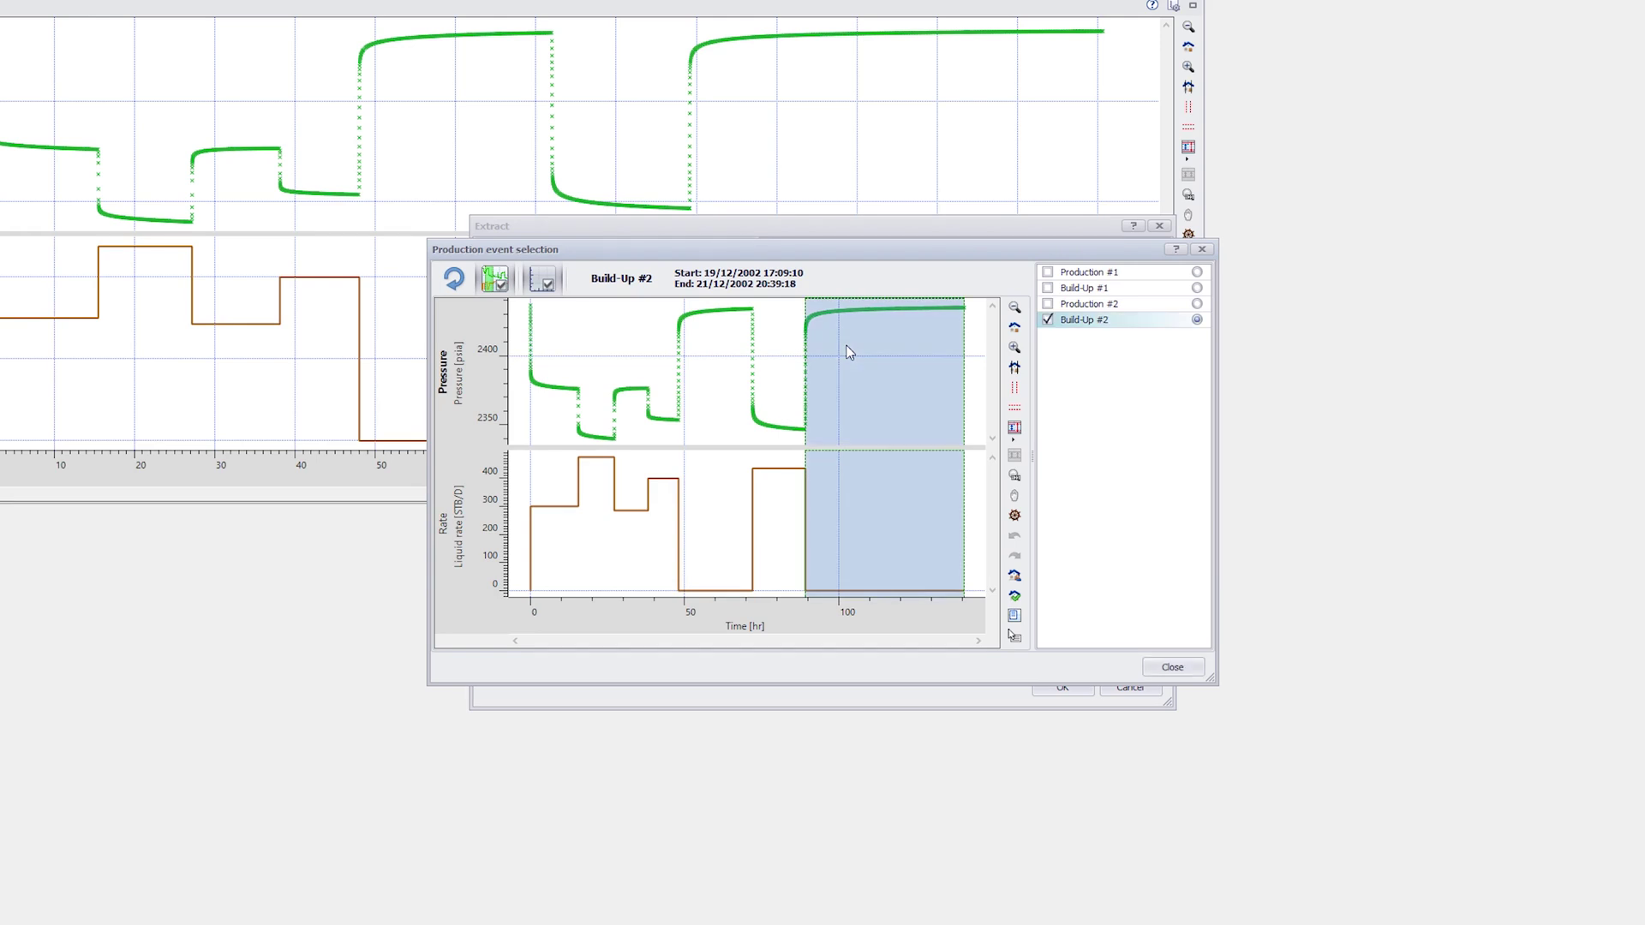
pyautogui.click(1167, 668)
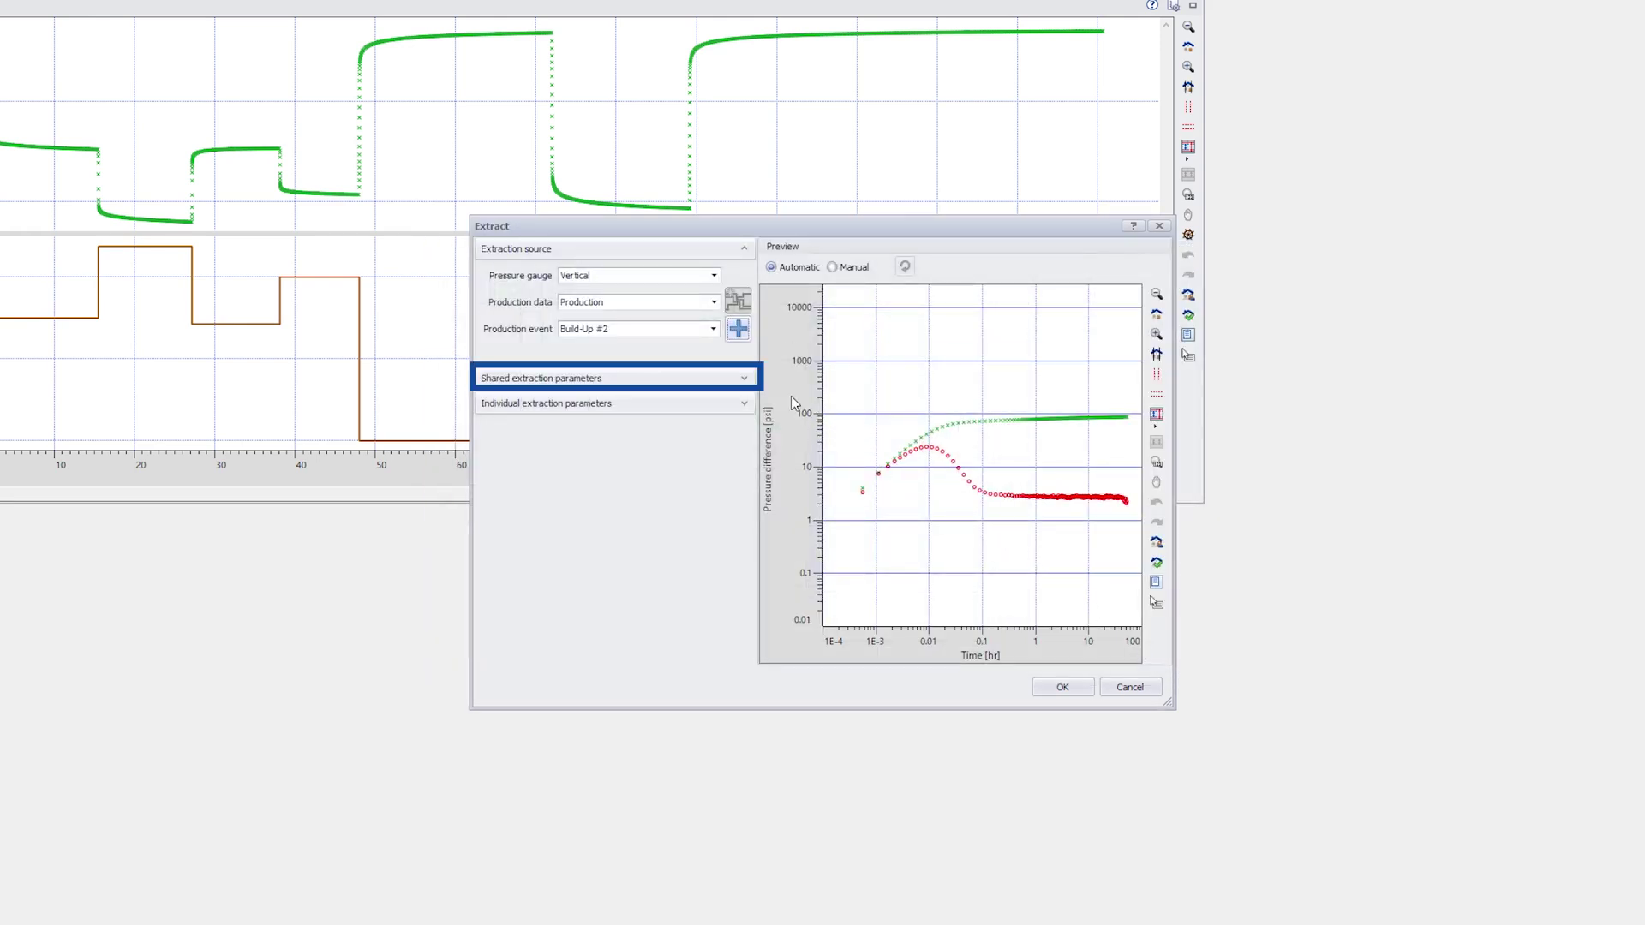
# - Expand the shared and individual parameters to show smoothing 0.1, filtration 100 and p@dt=0 2346.61 psia
pyautogui.click(744, 378)
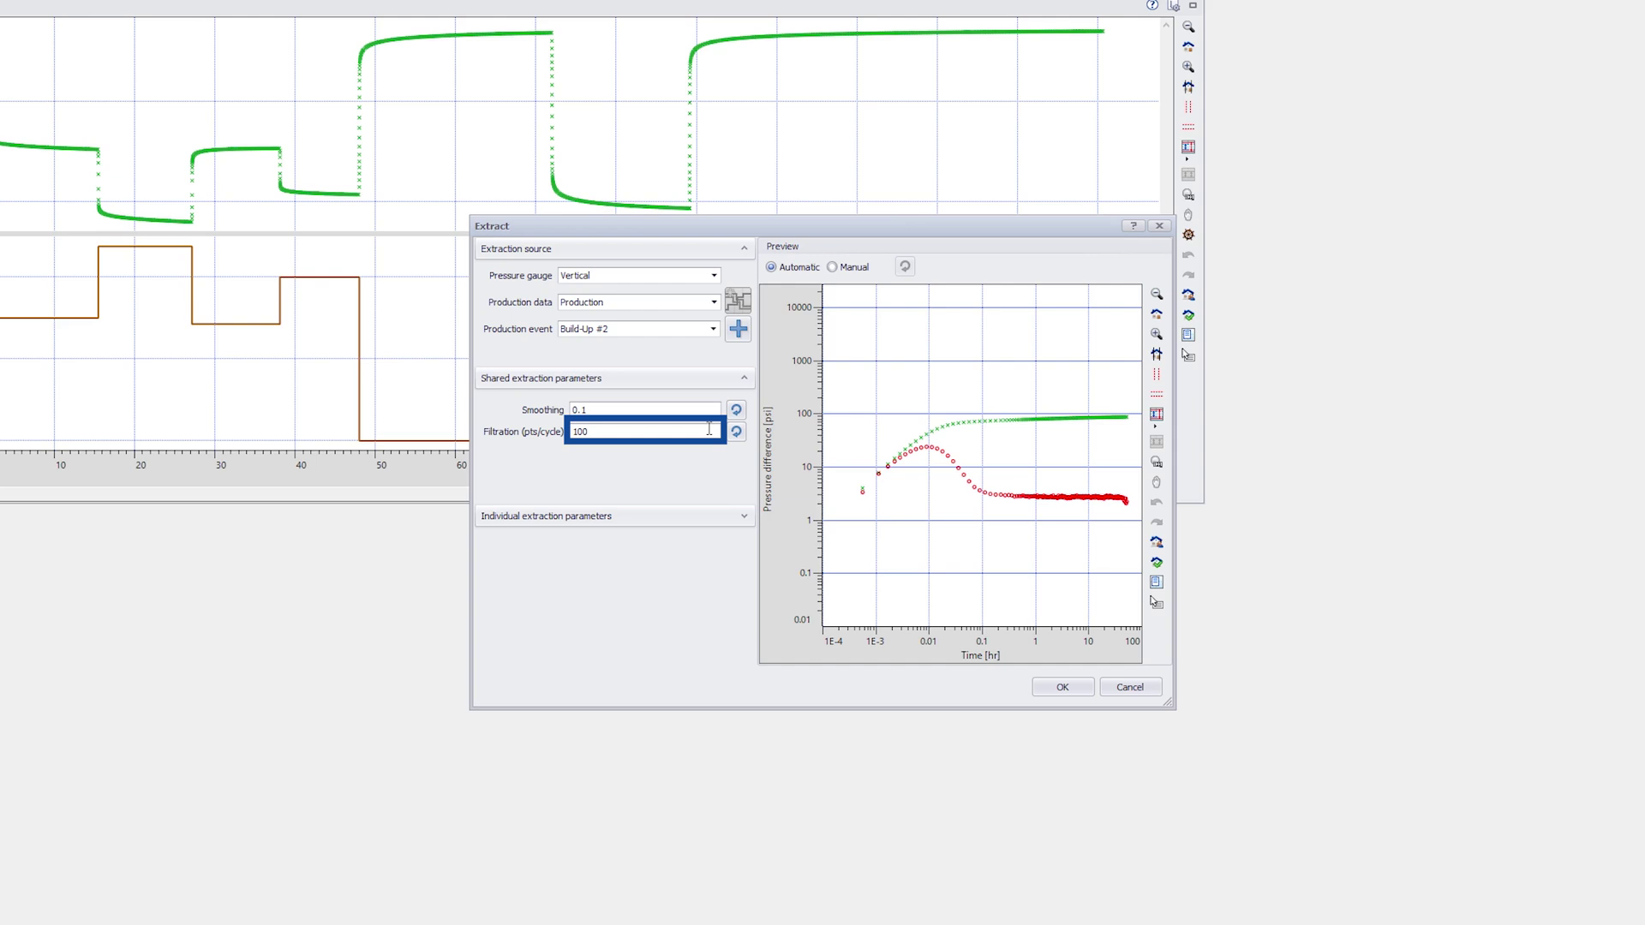
pyautogui.click(744, 517)
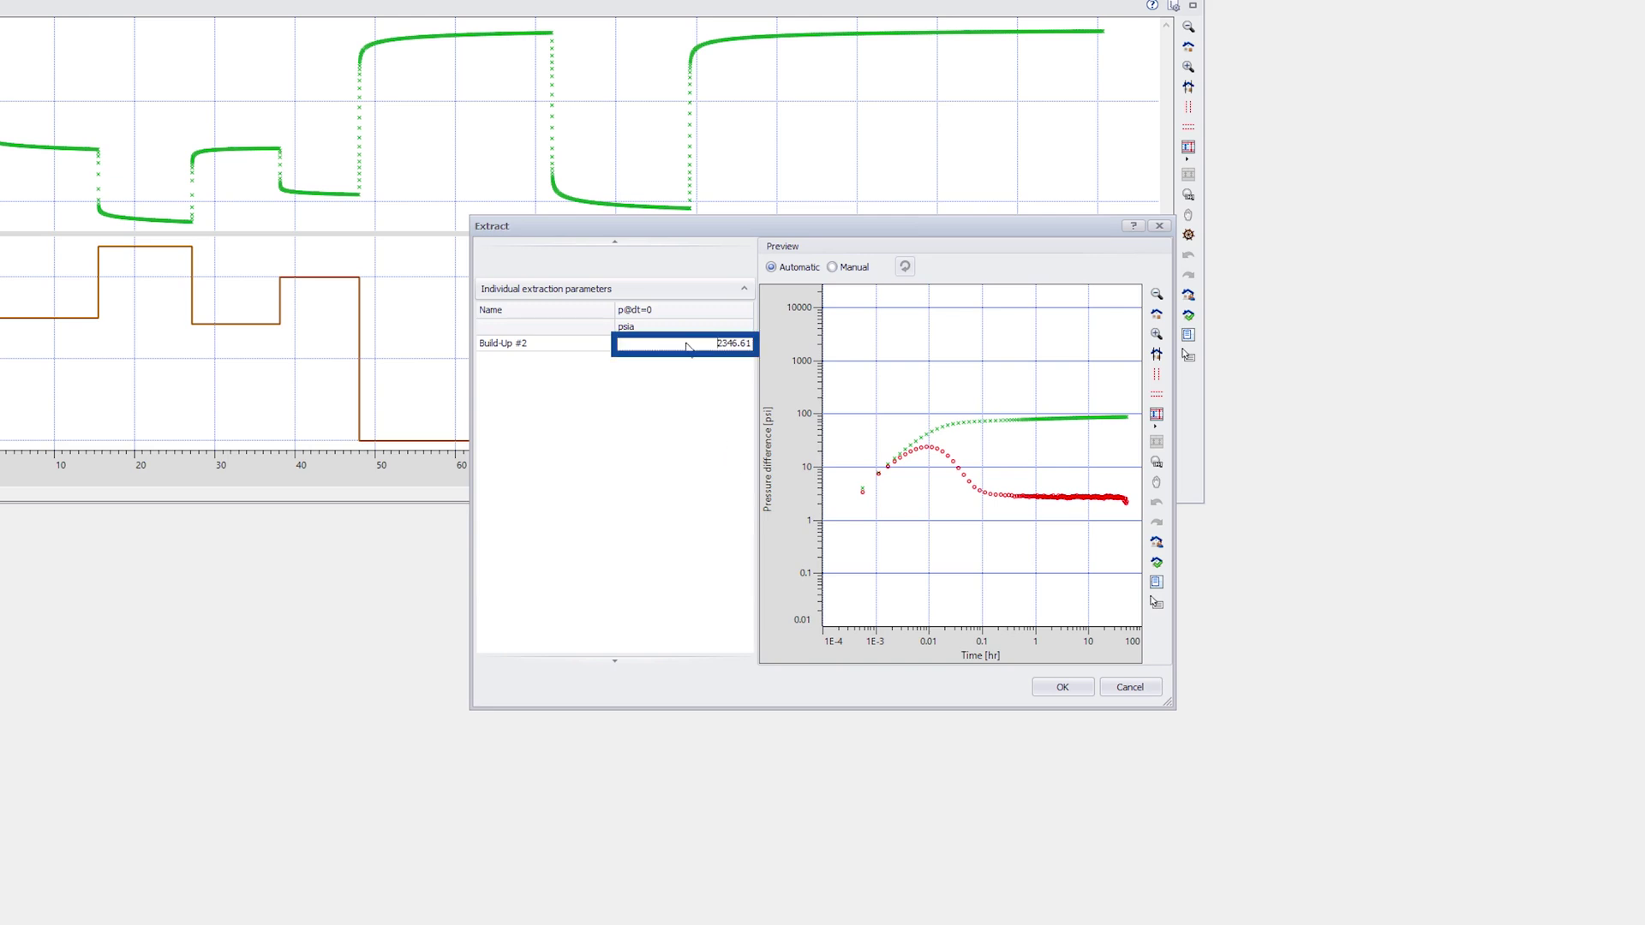
# - Extract Build-Up #2 into log-log, semilog and history plots, then check the history time display options
pyautogui.click(1047, 693)
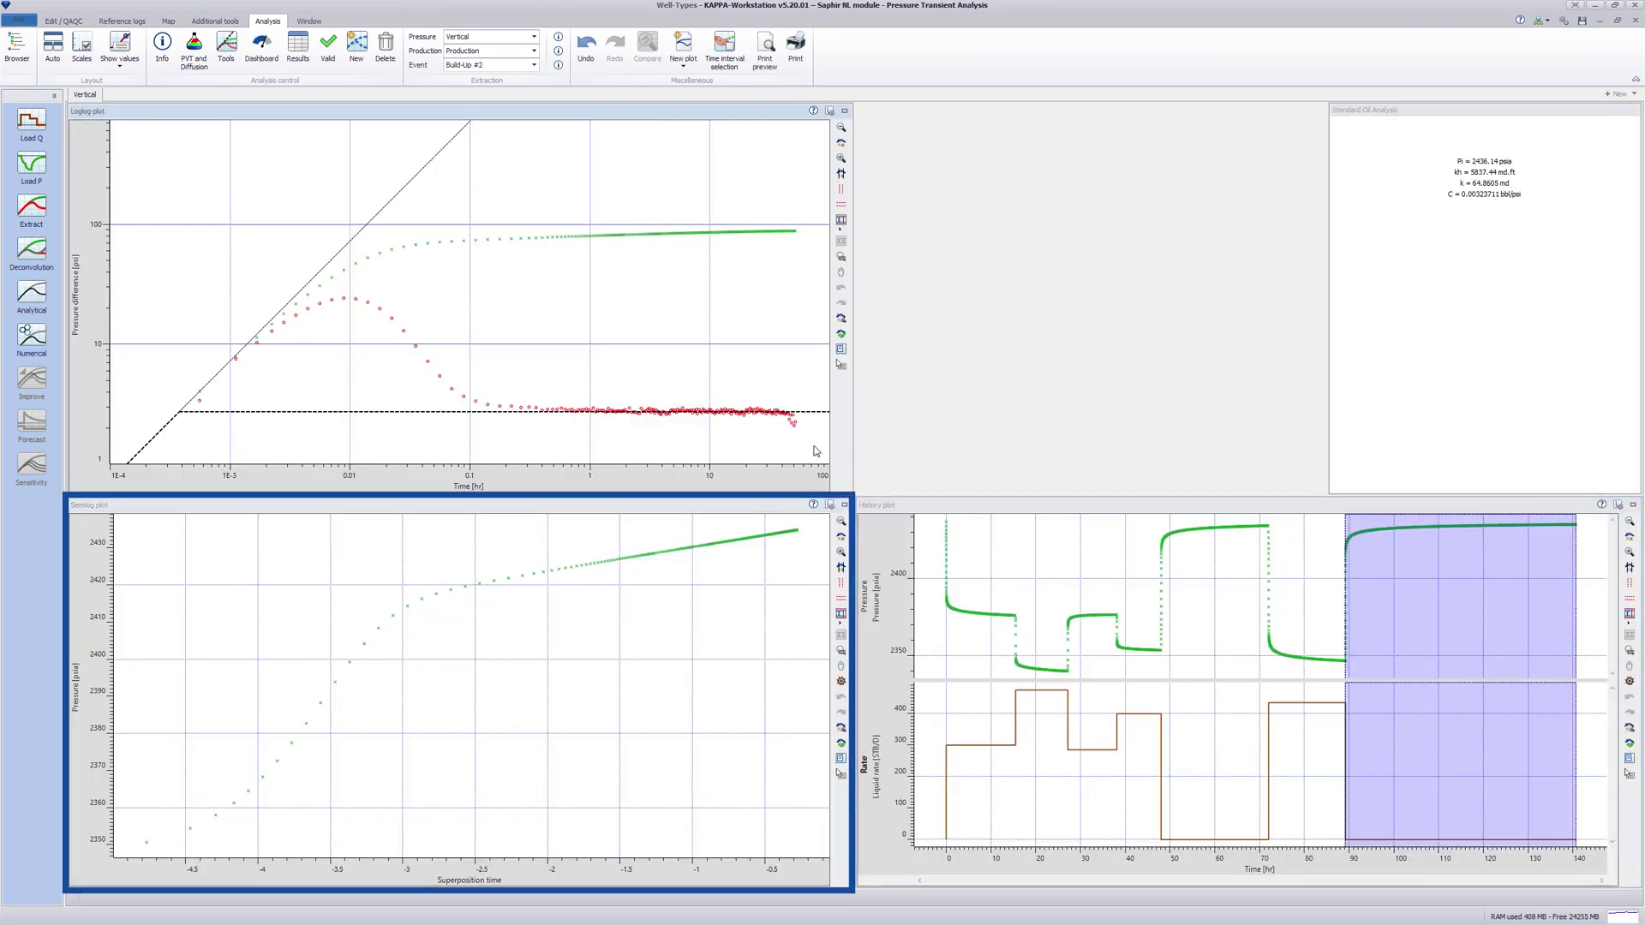
pyautogui.click(818, 538)
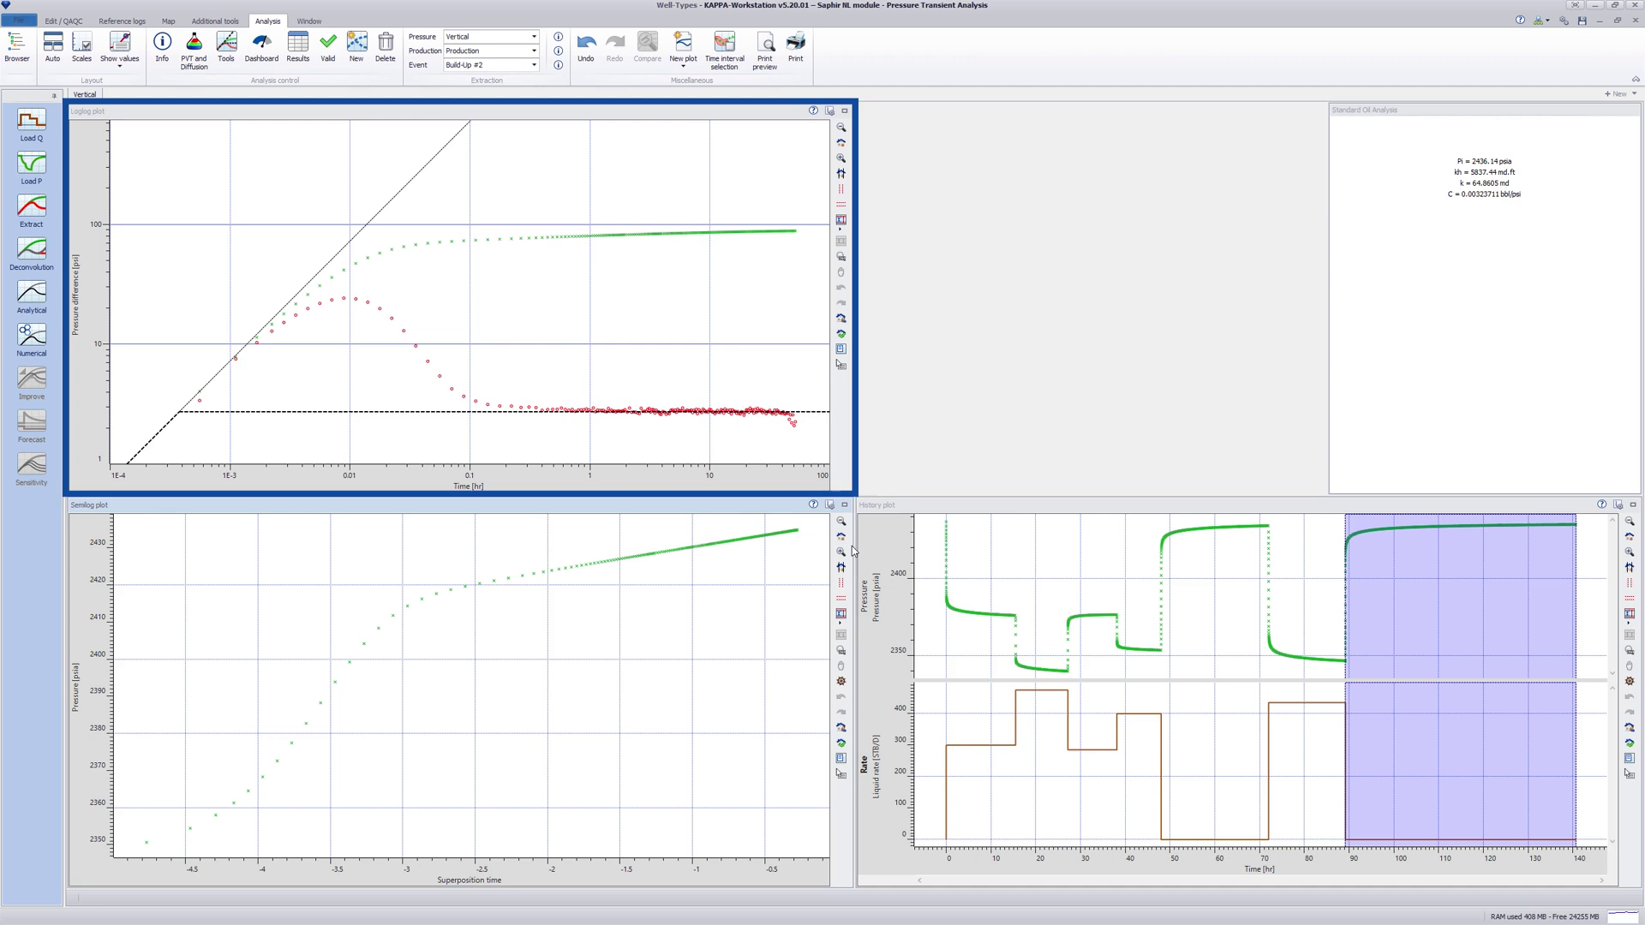
pyautogui.click(935, 565)
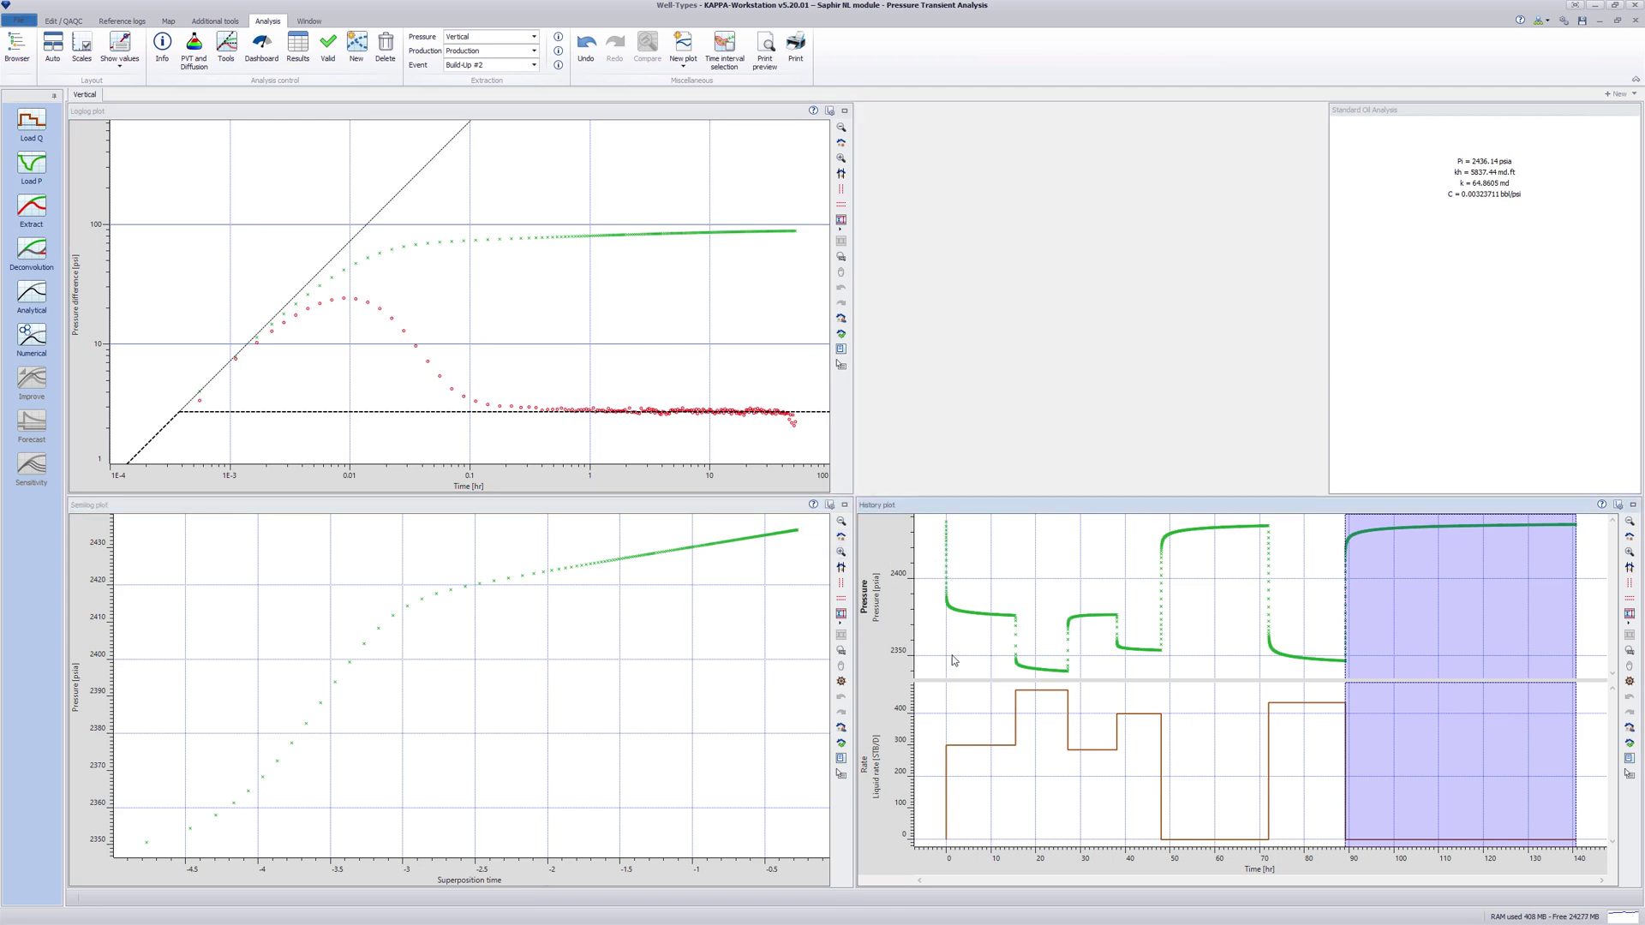
pyautogui.rightClick(977, 862)
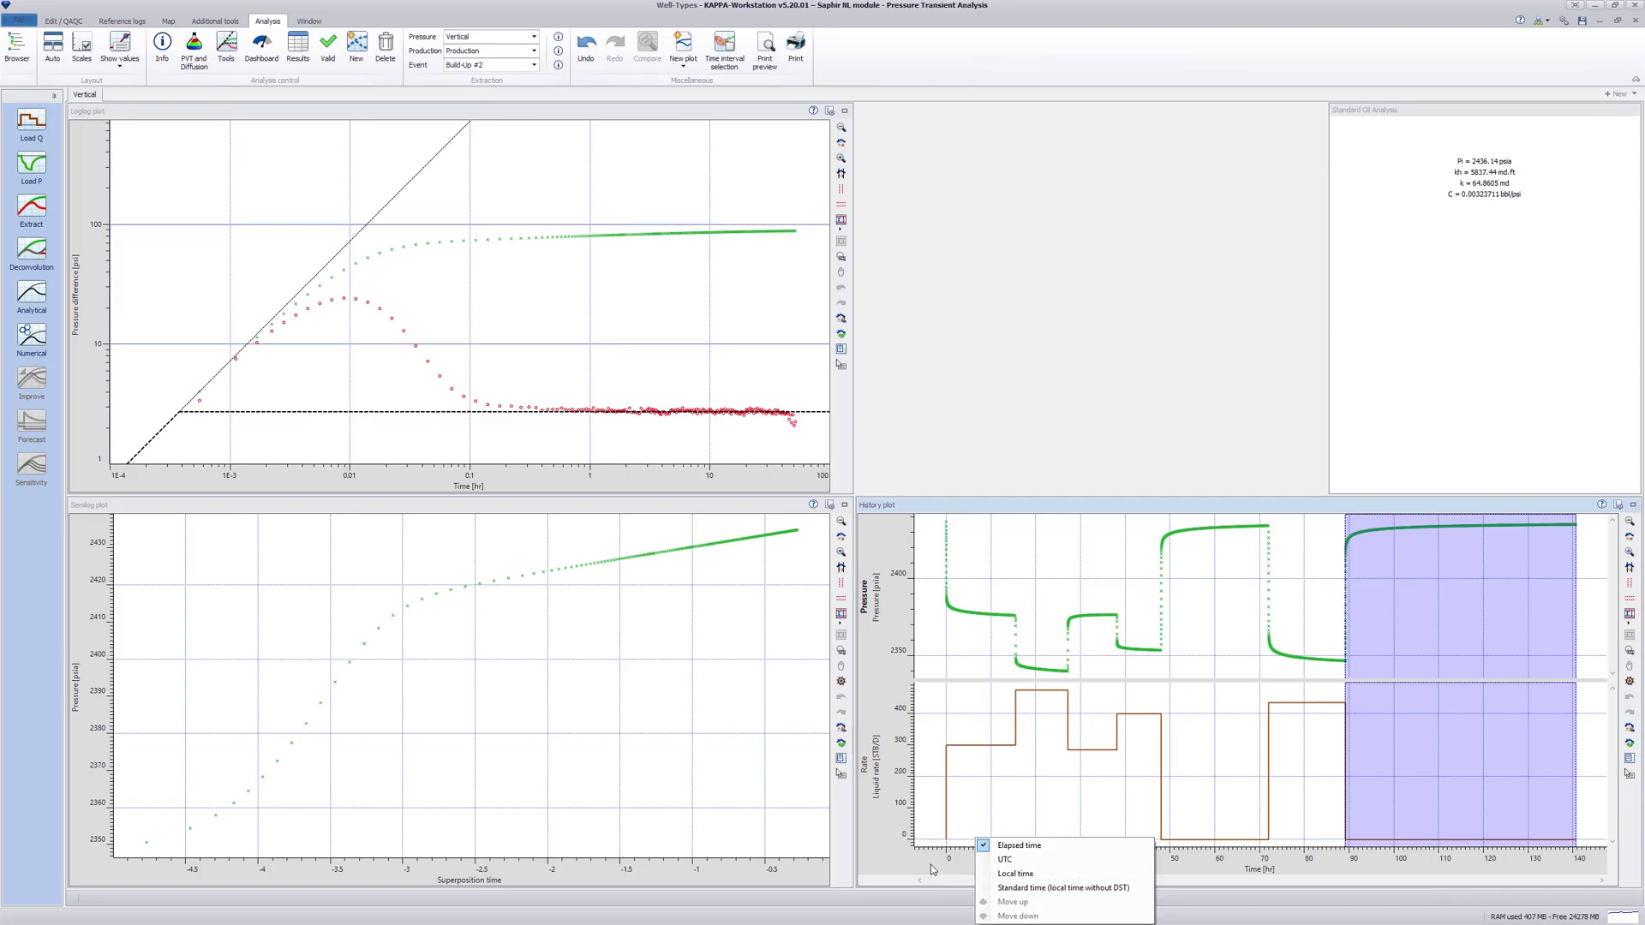
pyautogui.press('Escape')
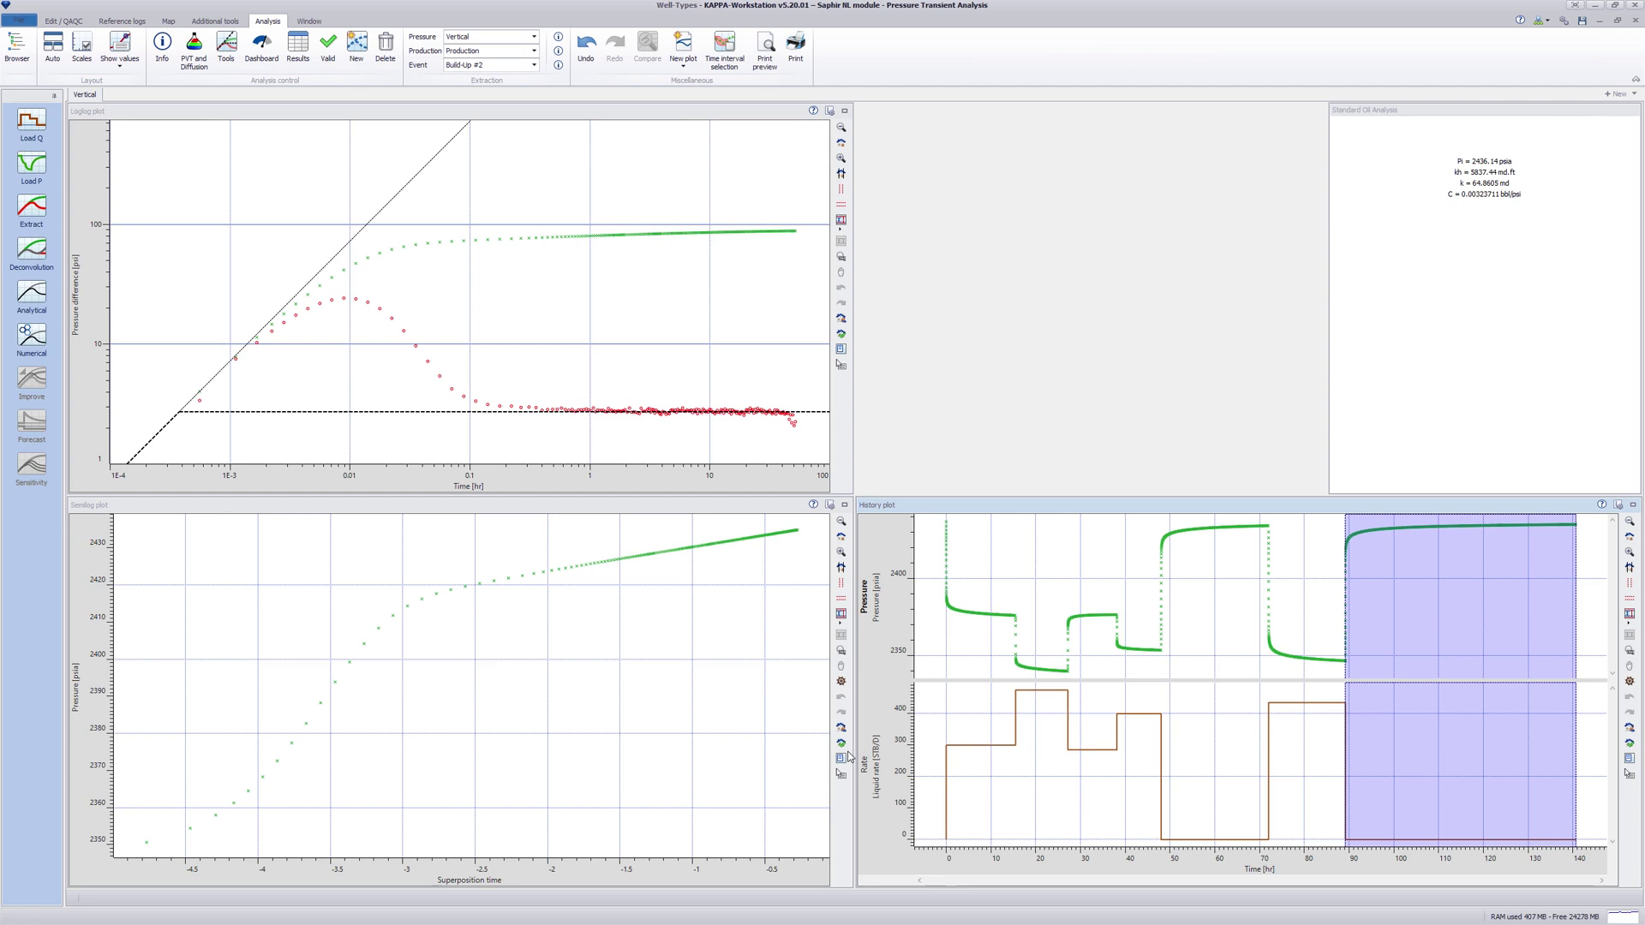
# - Maximize the loglog plot and set analysis tools to constant storage, finite radius, homogeneous, infinite
pyautogui.doubleClick(682, 111)
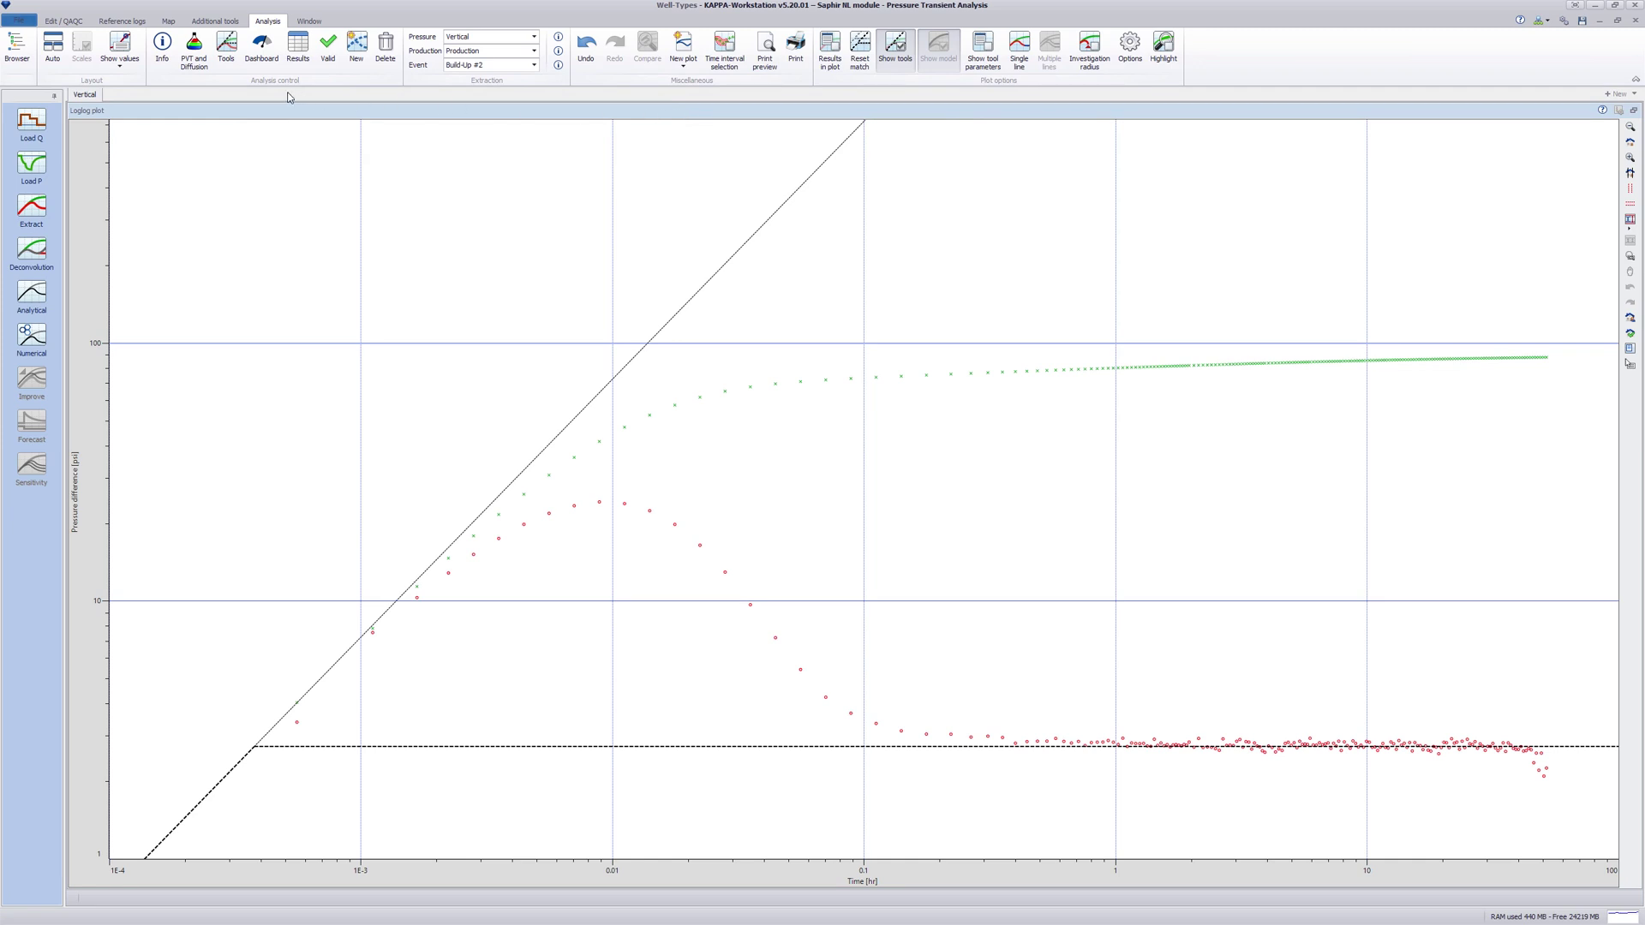
pyautogui.click(232, 53)
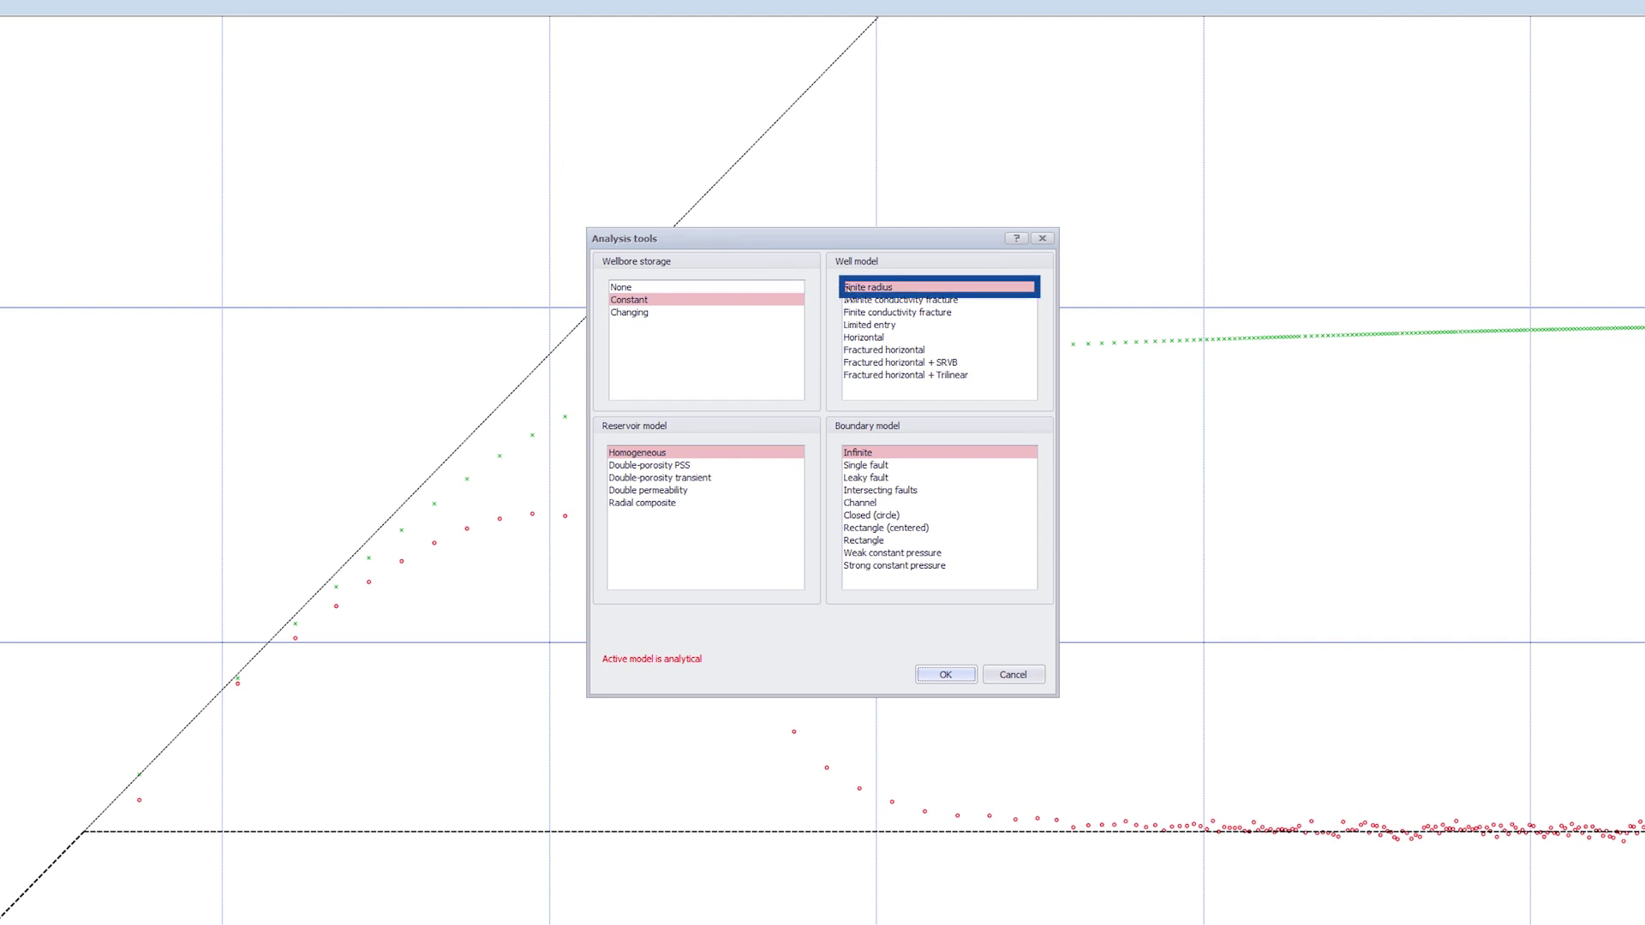
pyautogui.click(894, 290)
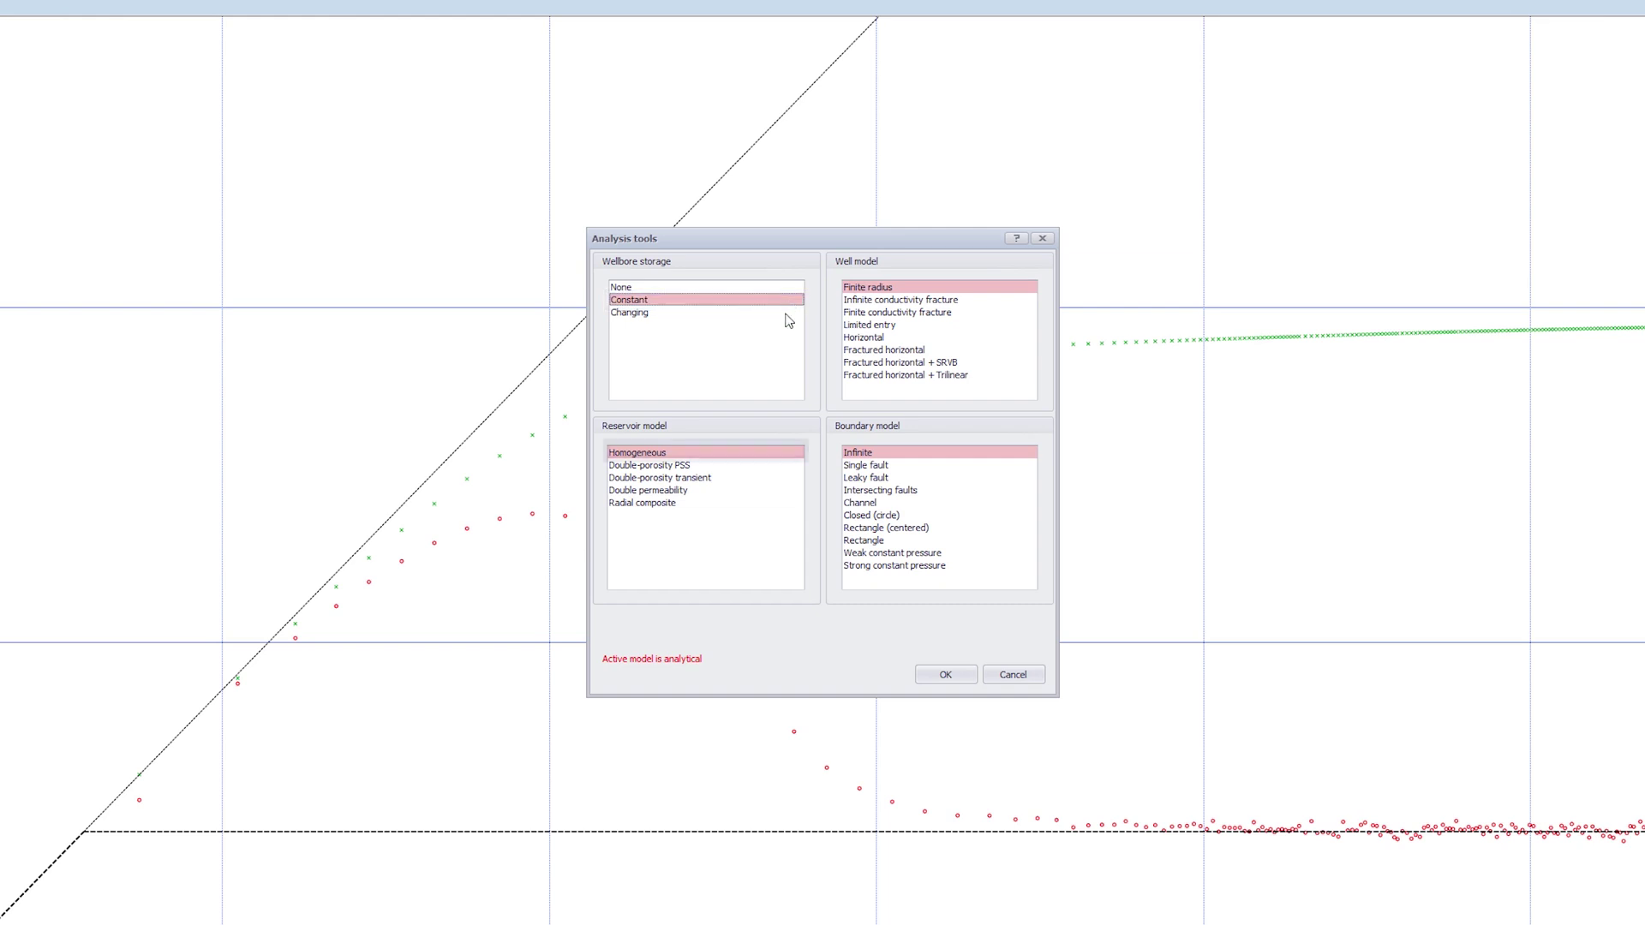
pyautogui.click(792, 454)
pyautogui.click(895, 454)
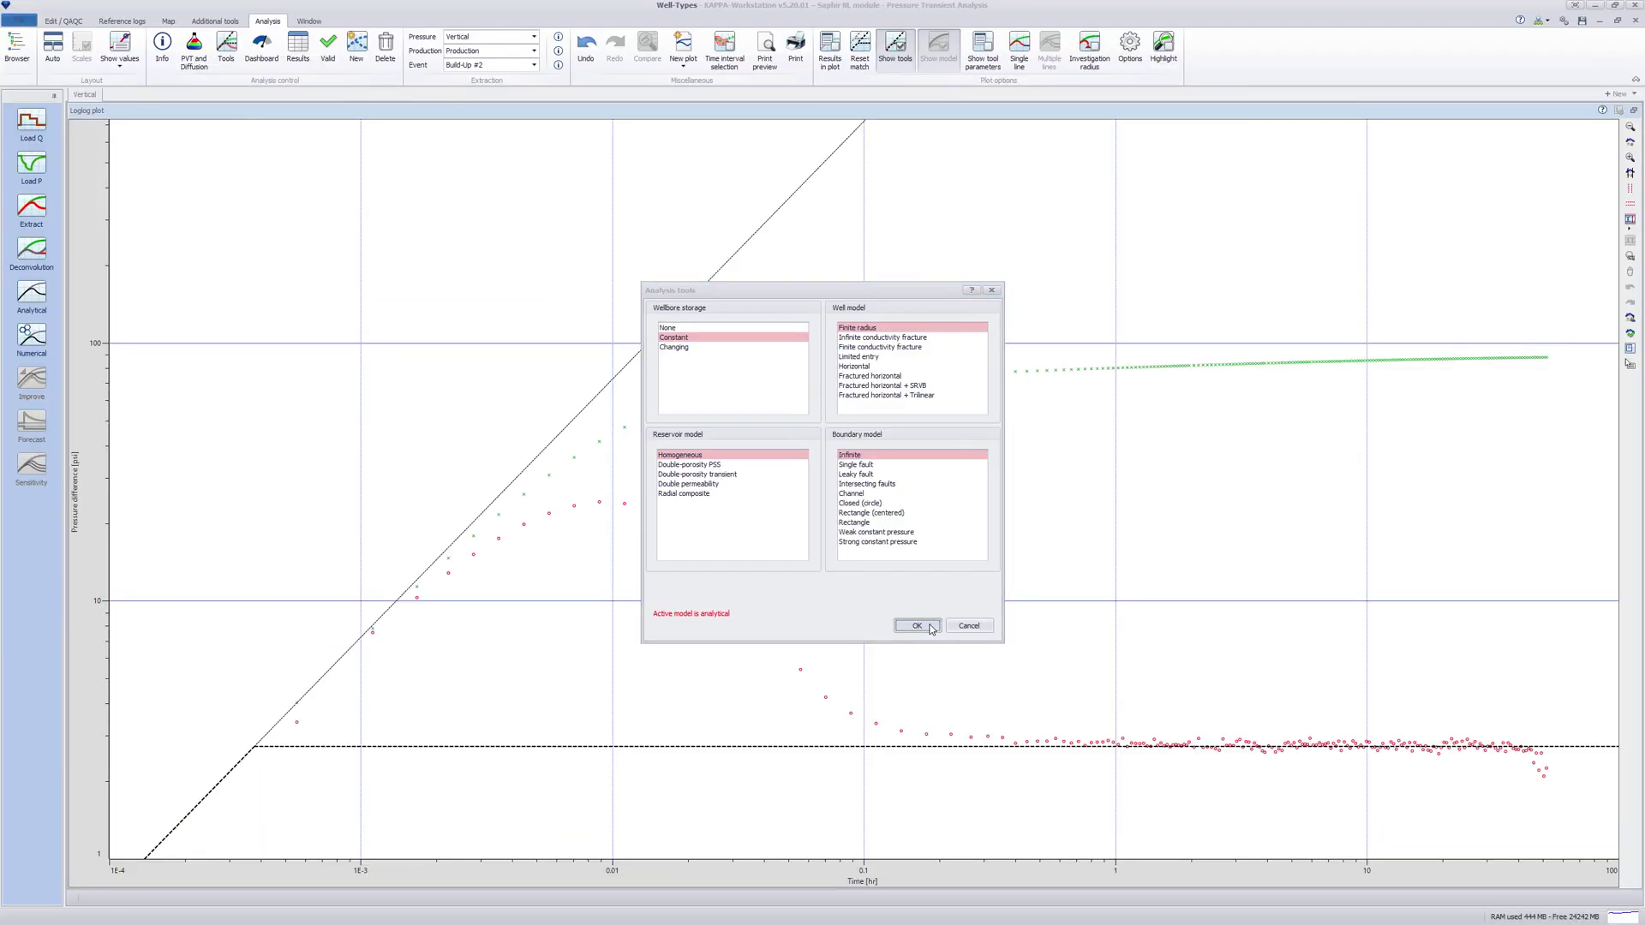
pyautogui.click(961, 676)
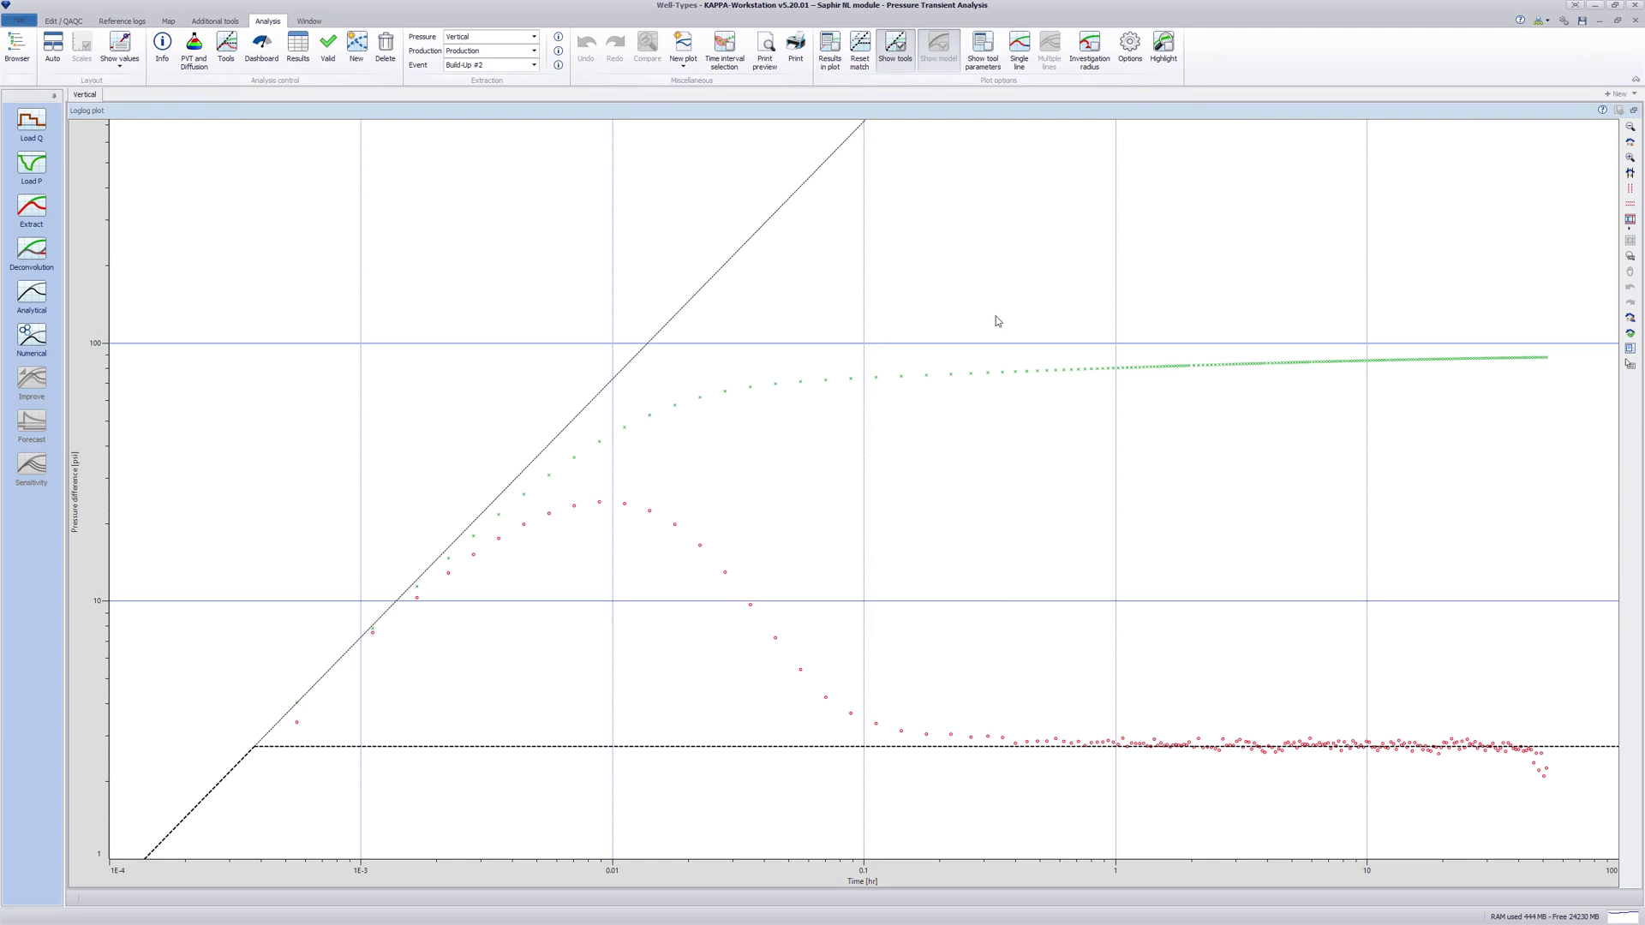
# - Adjust the straight lines to k 64.4897 md and C 0.00335289 bbl/psi, then restore the tiled layout
pyautogui.click(989, 49)
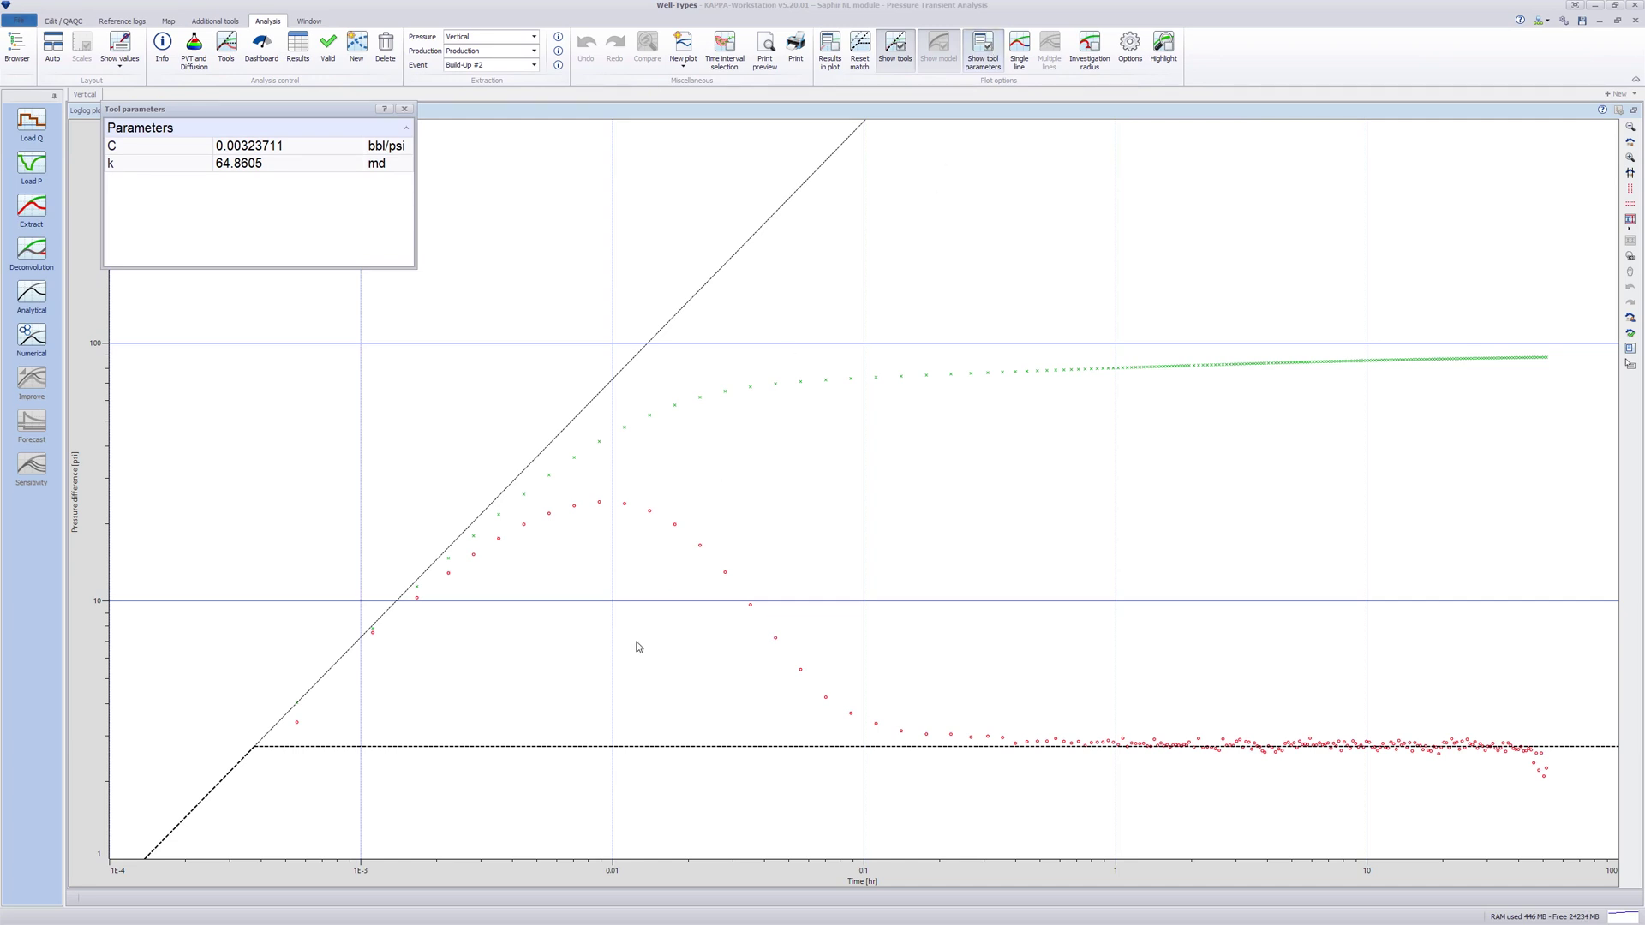
pyautogui.moveTo(613, 747); pyautogui.dragTo(613, 752)
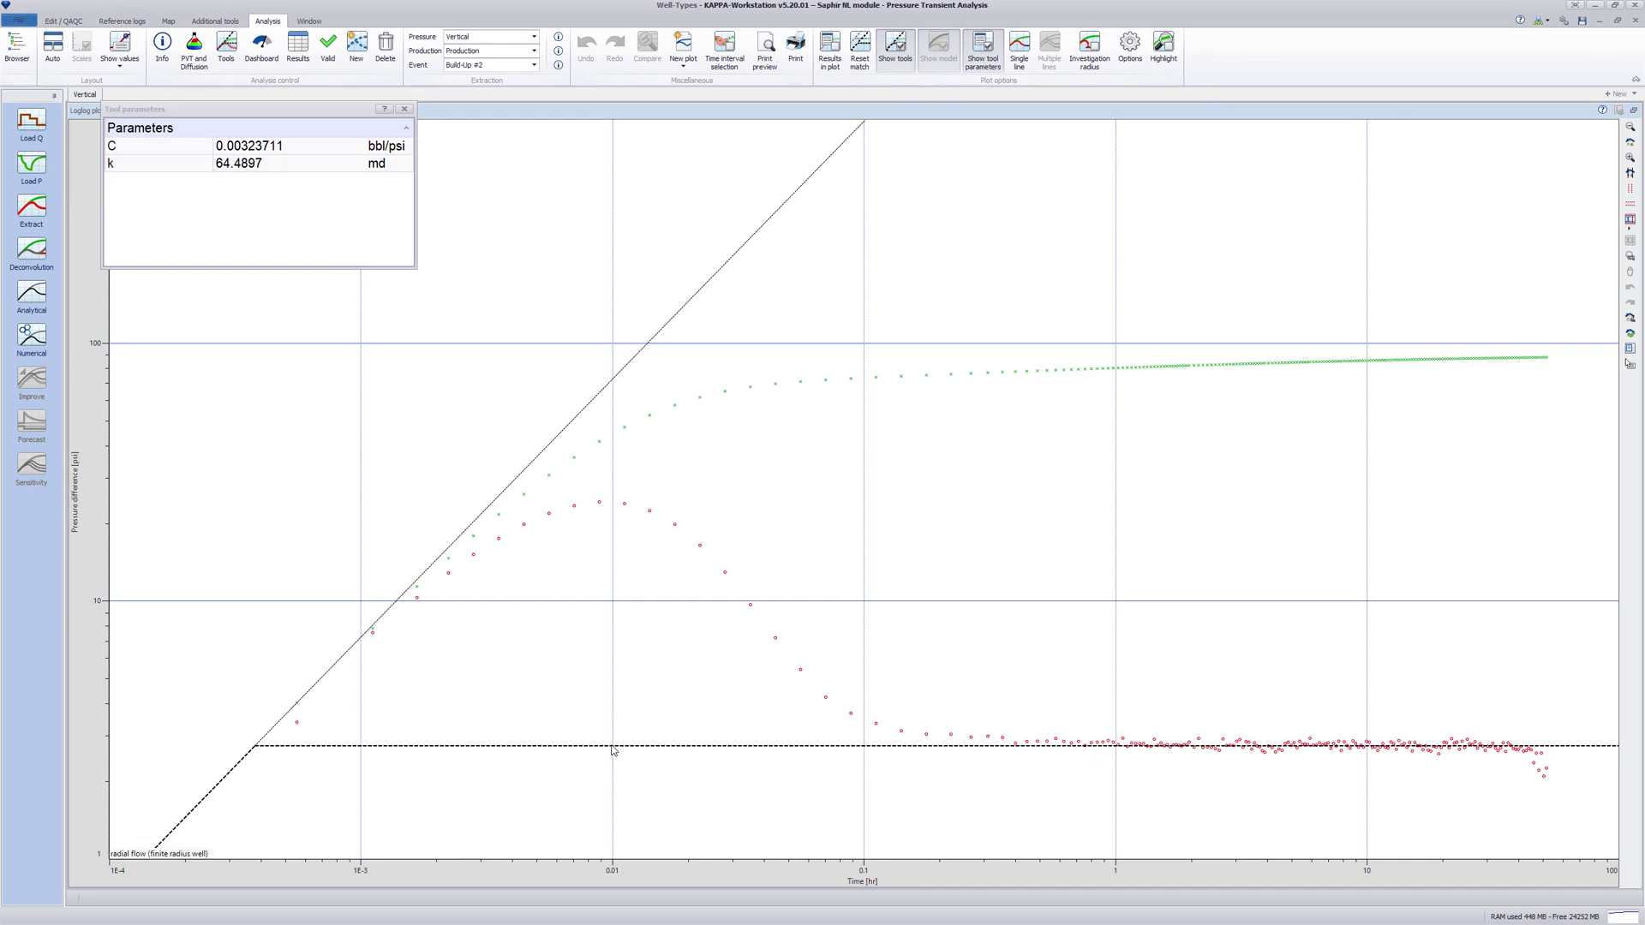
pyautogui.moveTo(236, 775); pyautogui.dragTo(238, 775)
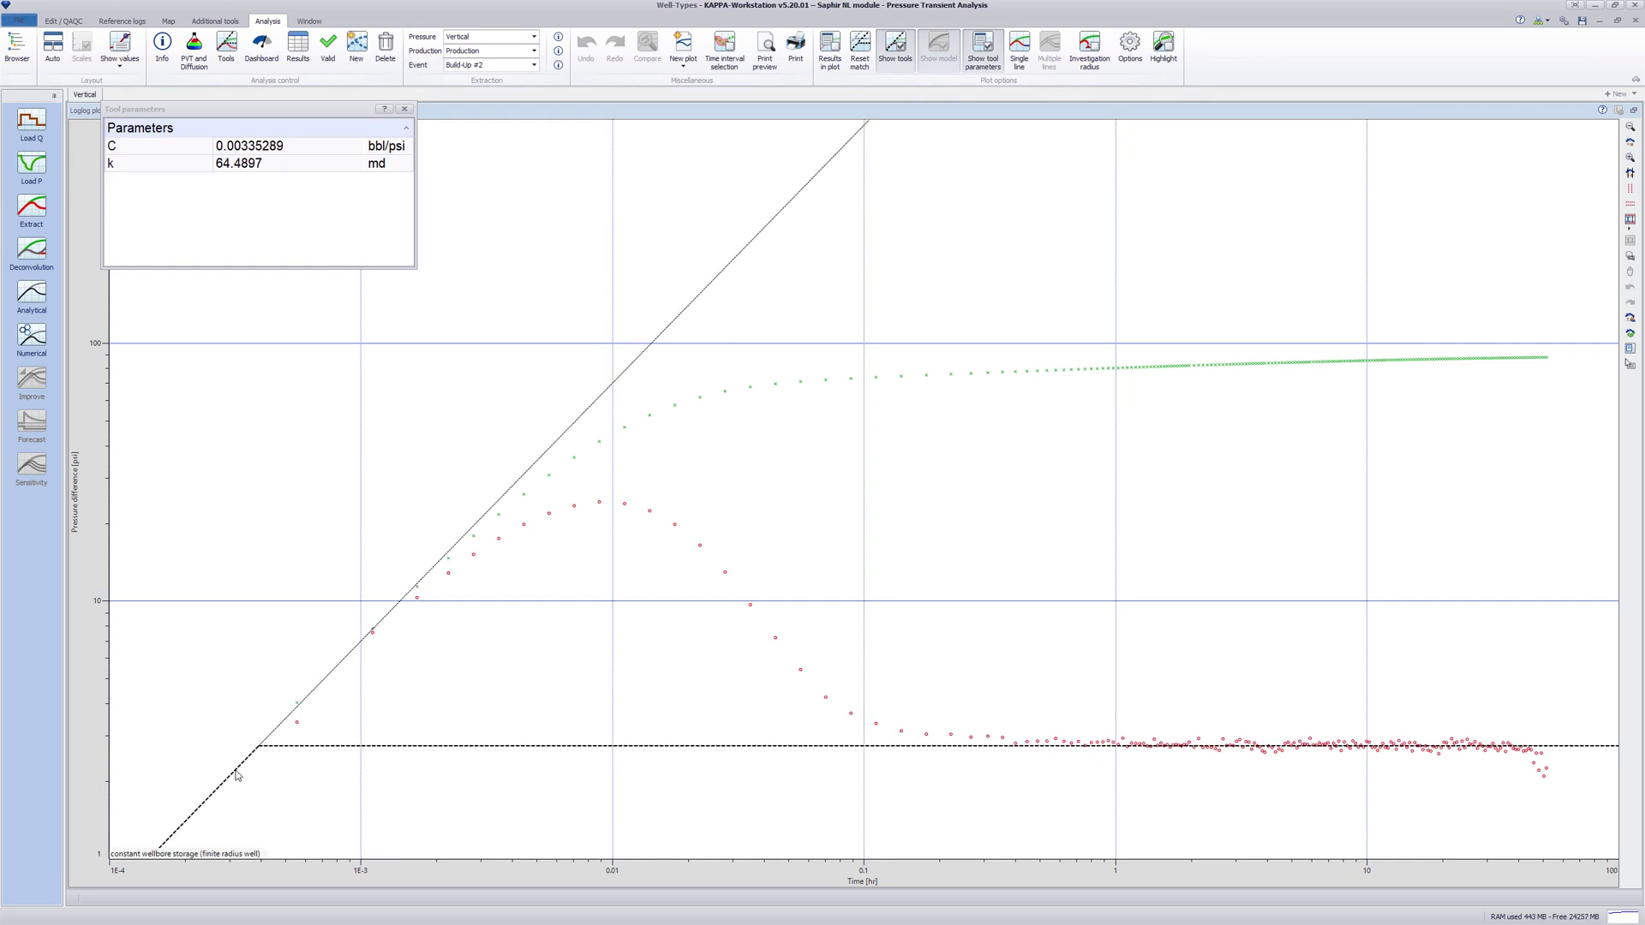
pyautogui.click(404, 109)
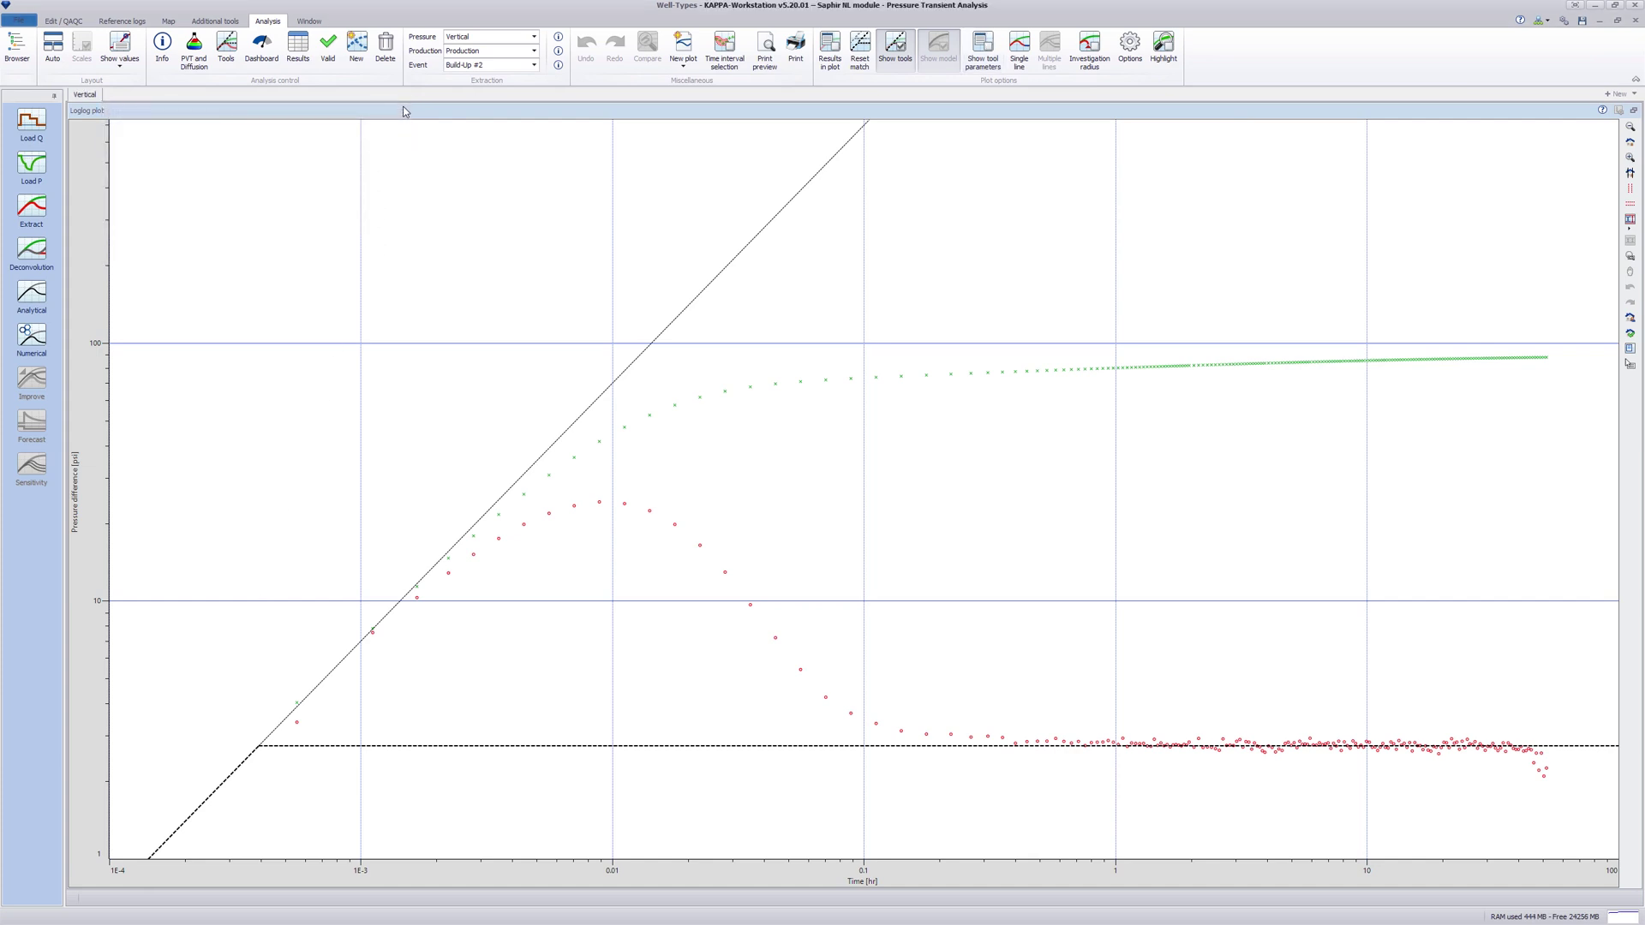
pyautogui.doubleClick(405, 111)
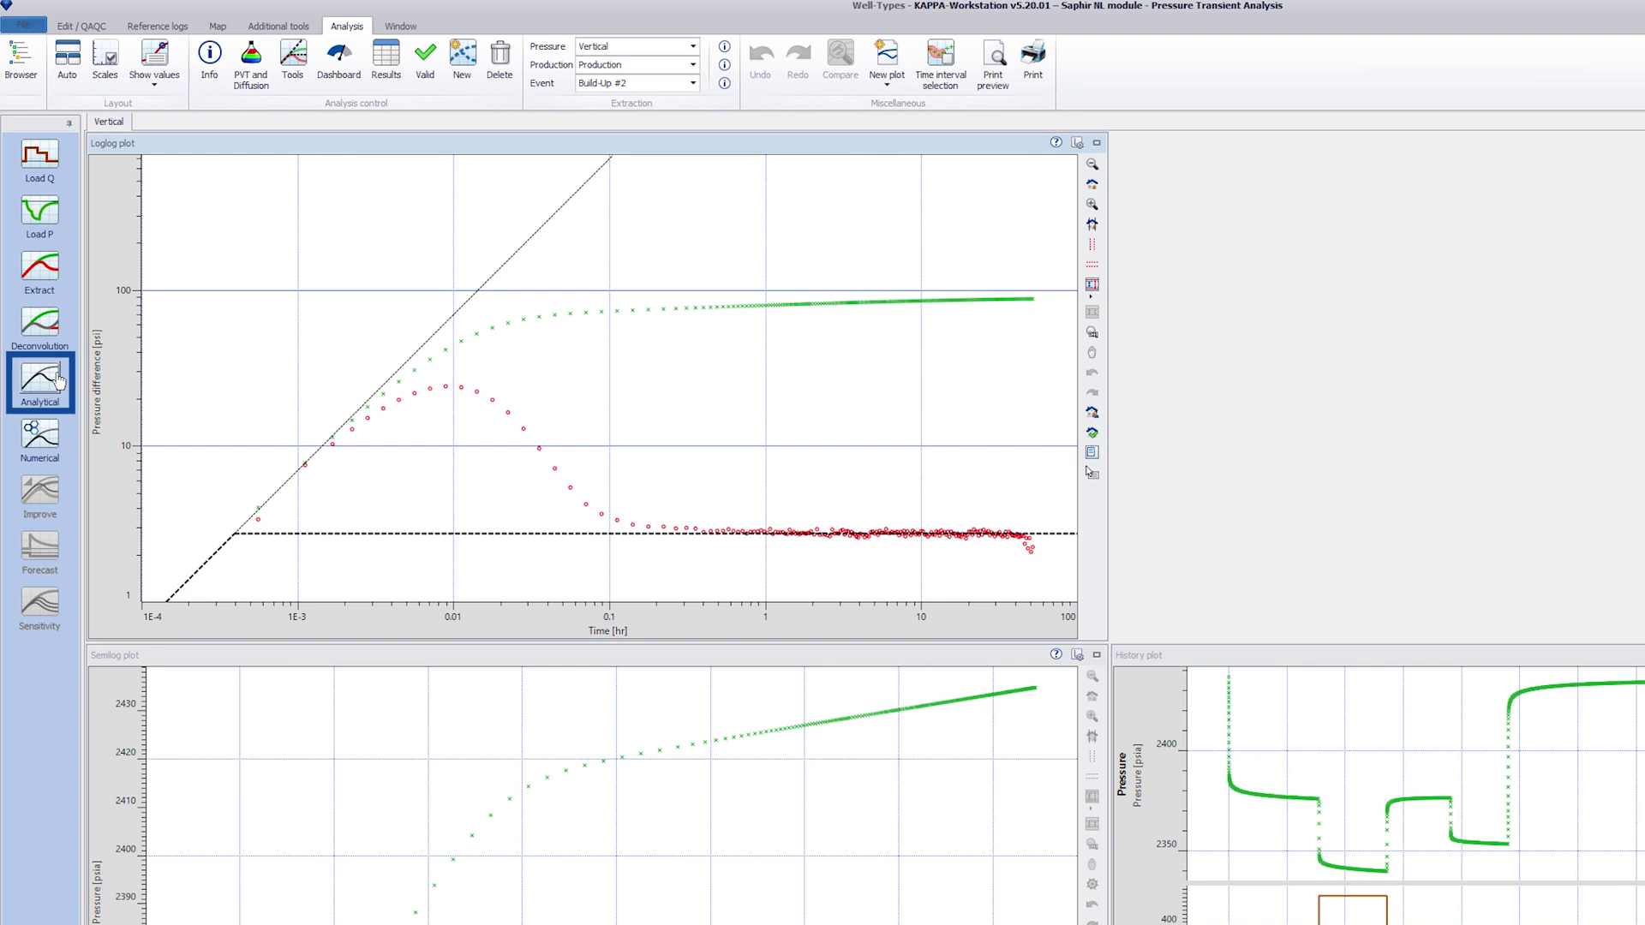
# - Generate the analytical model after reviewing storage and skin, giving Pi 2437.21 psia and skin 8.19211
pyautogui.click(38, 299)
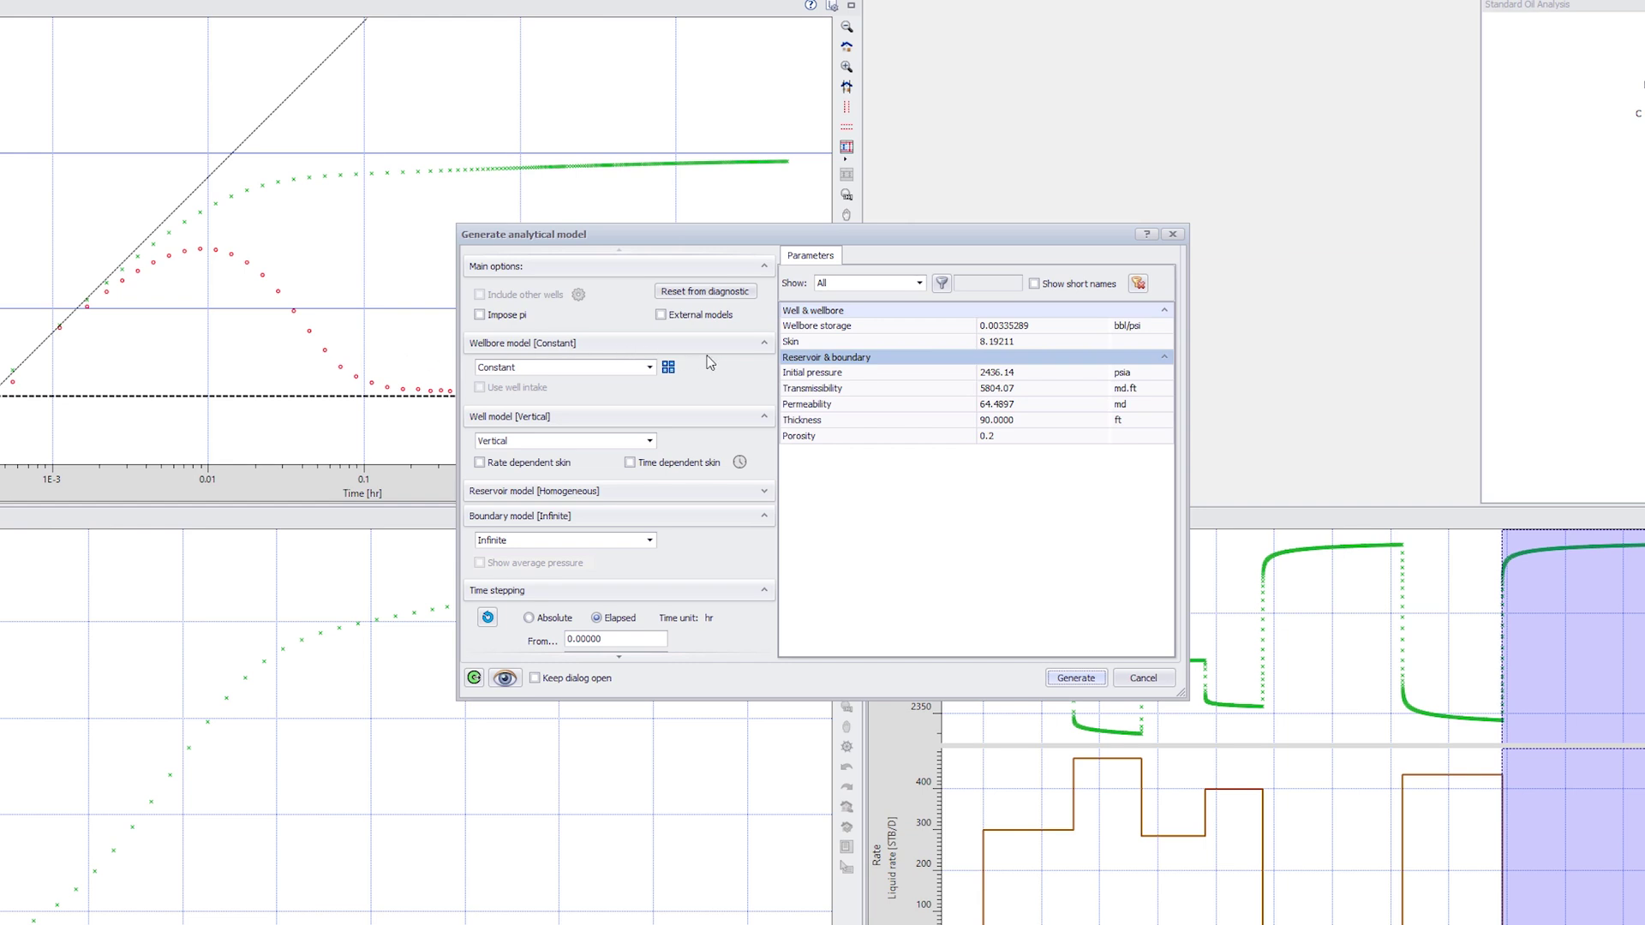
pyautogui.click(891, 326)
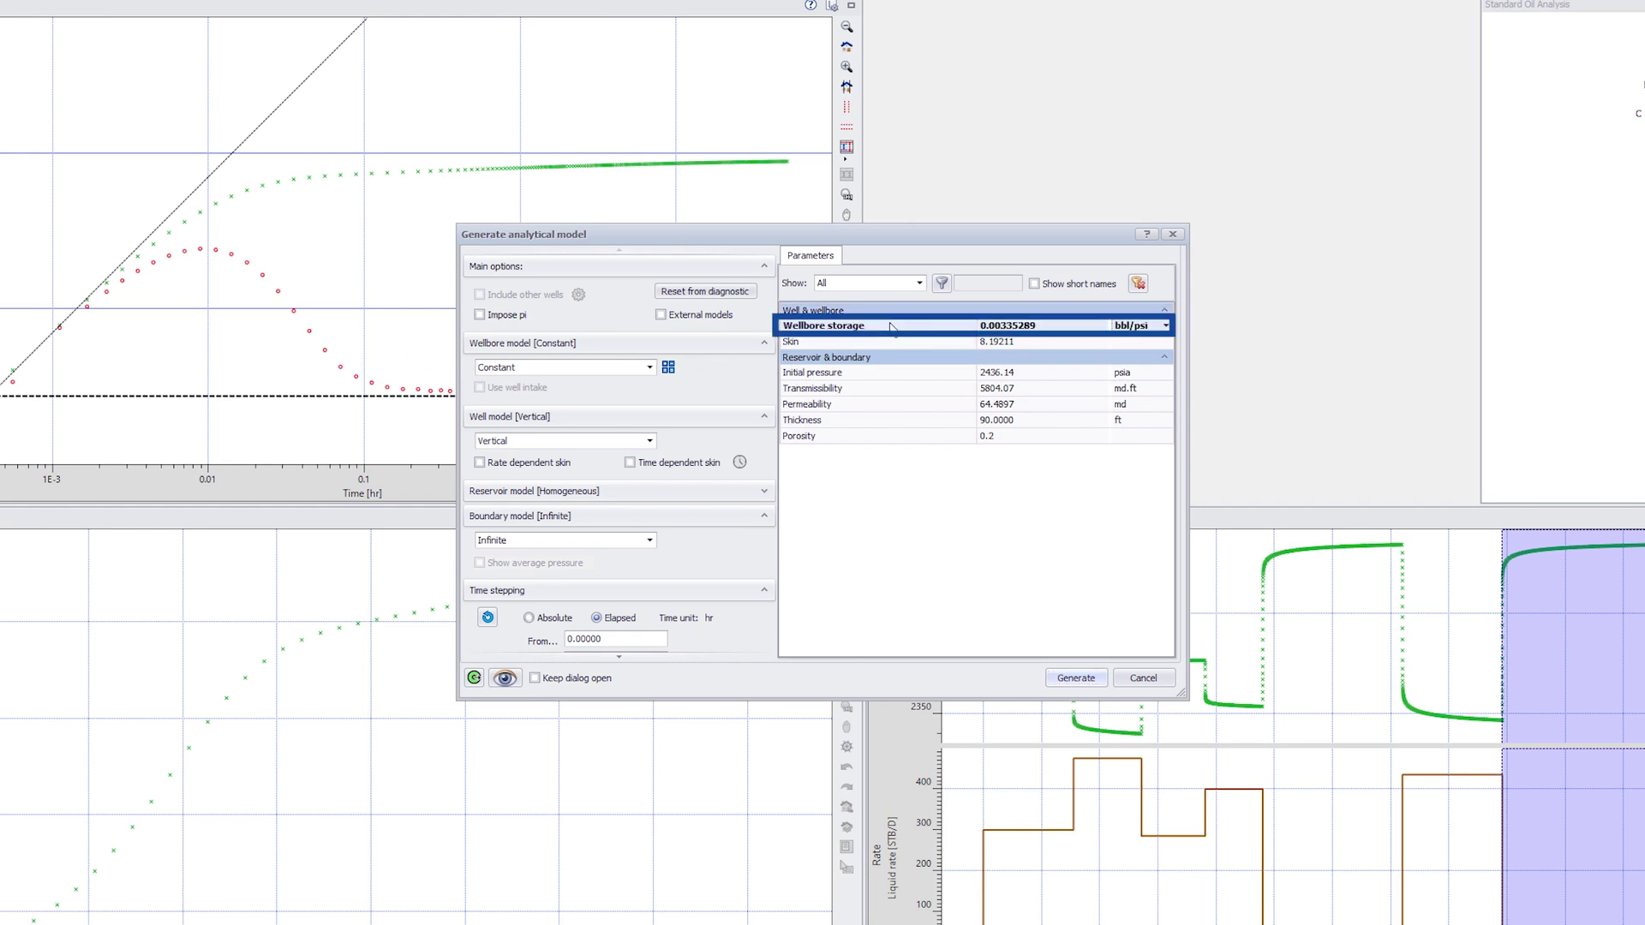
pyautogui.click(896, 345)
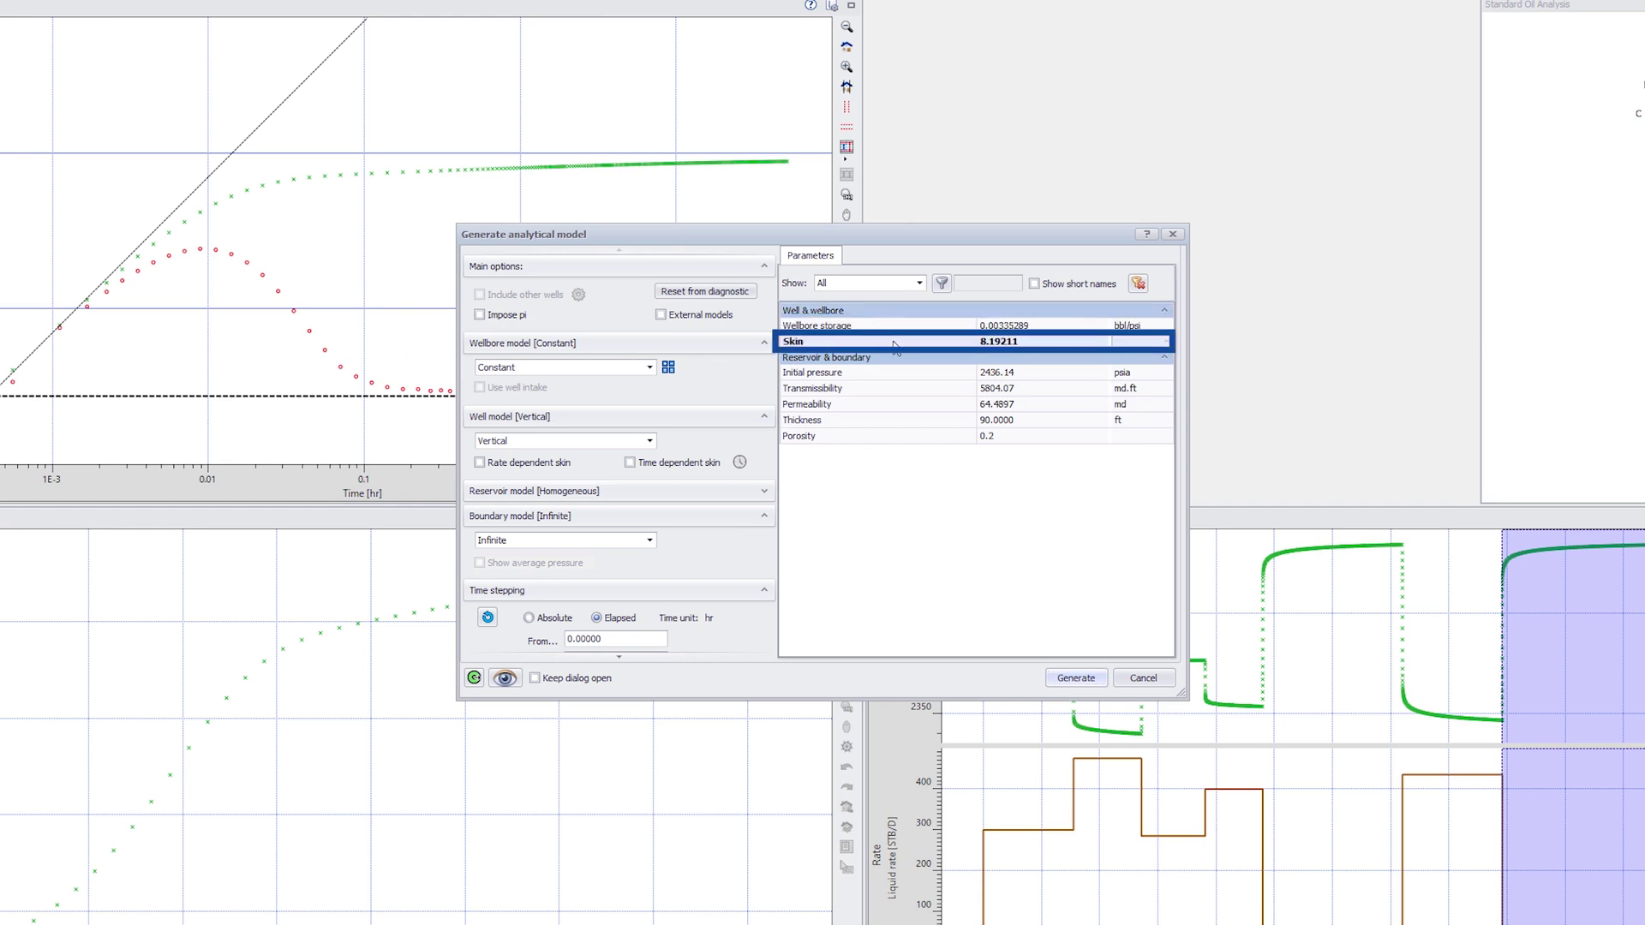
pyautogui.click(1100, 682)
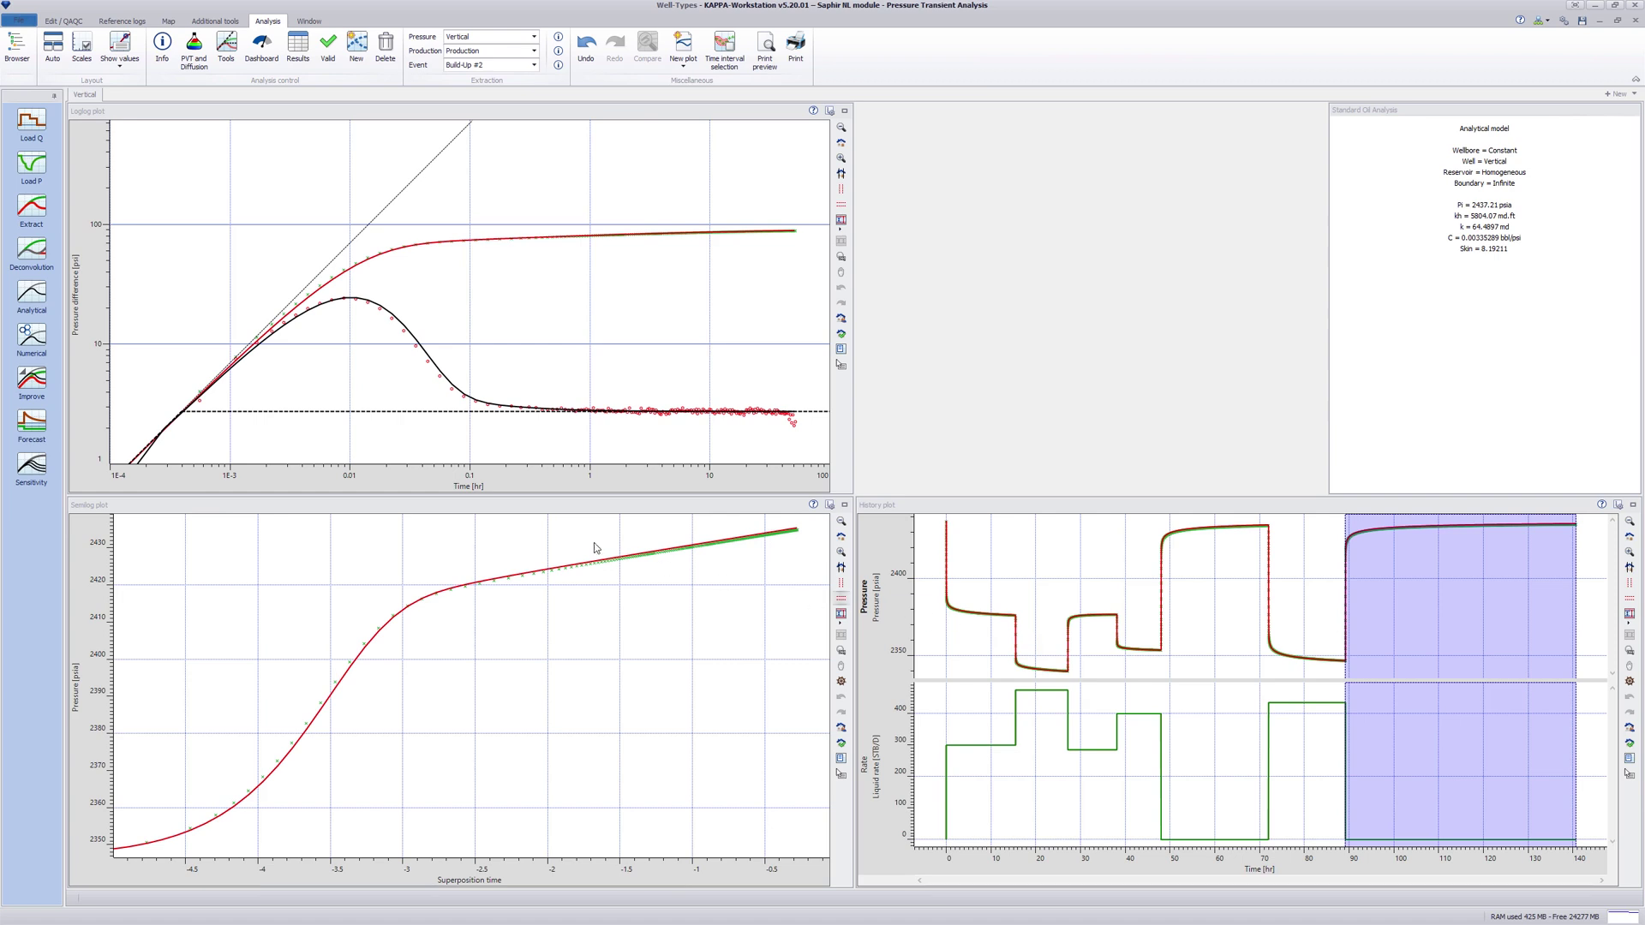
# - Choose wellbore storage C, skin and permeability k as the regression parameters
pyautogui.click(39, 380)
pyautogui.click(605, 329)
pyautogui.click(604, 338)
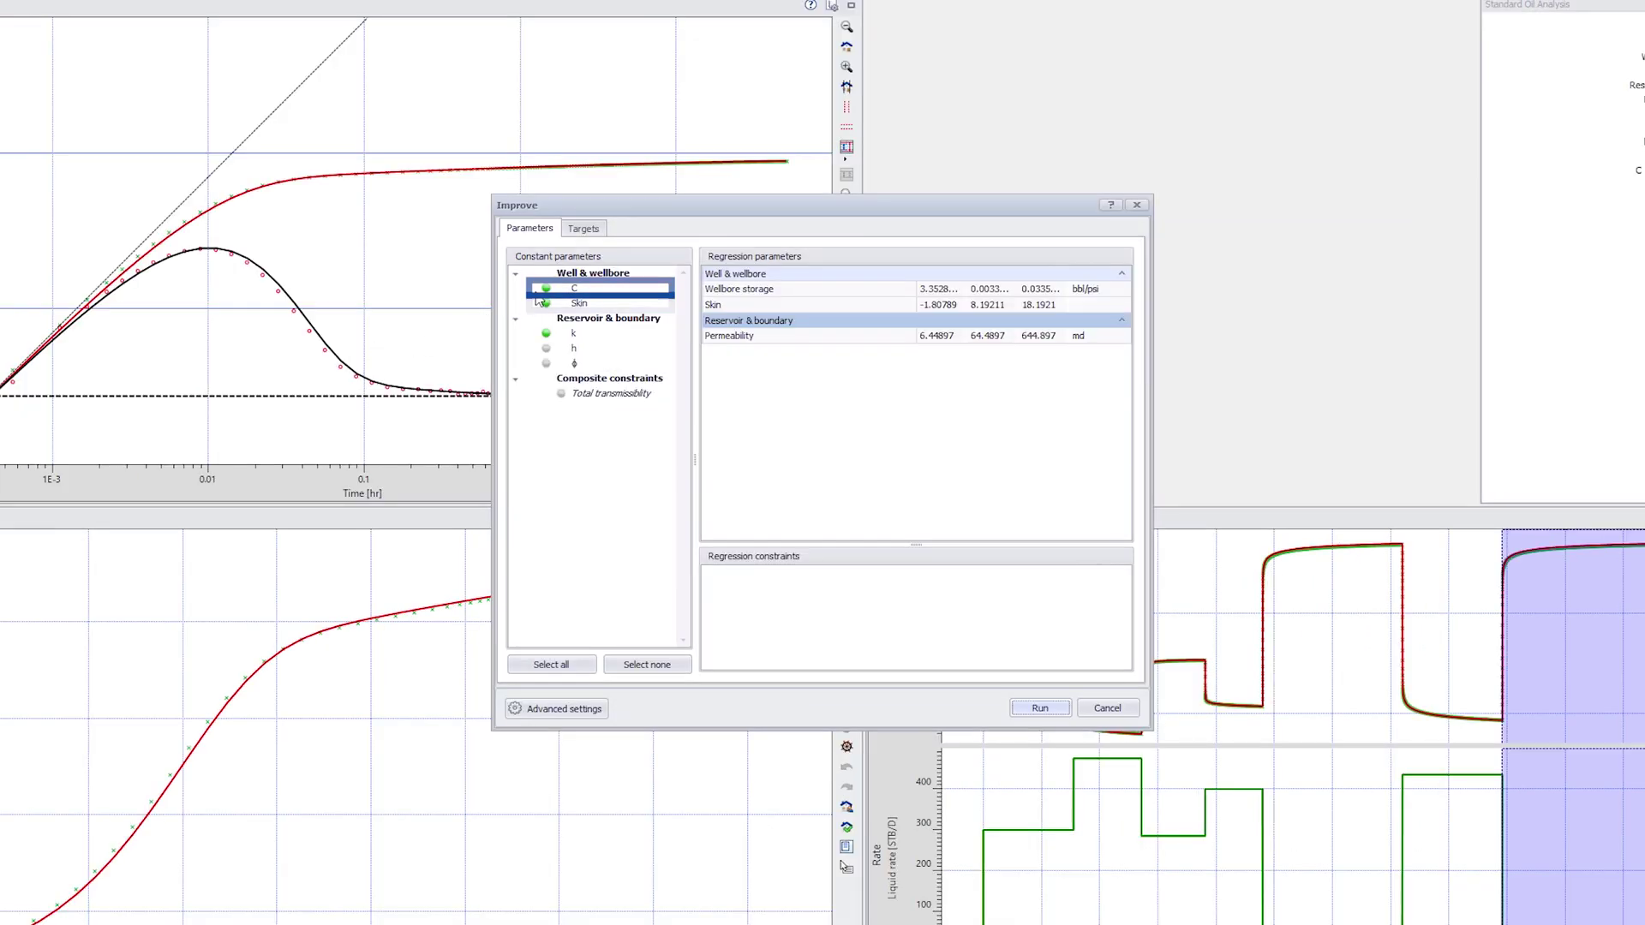
pyautogui.click(539, 336)
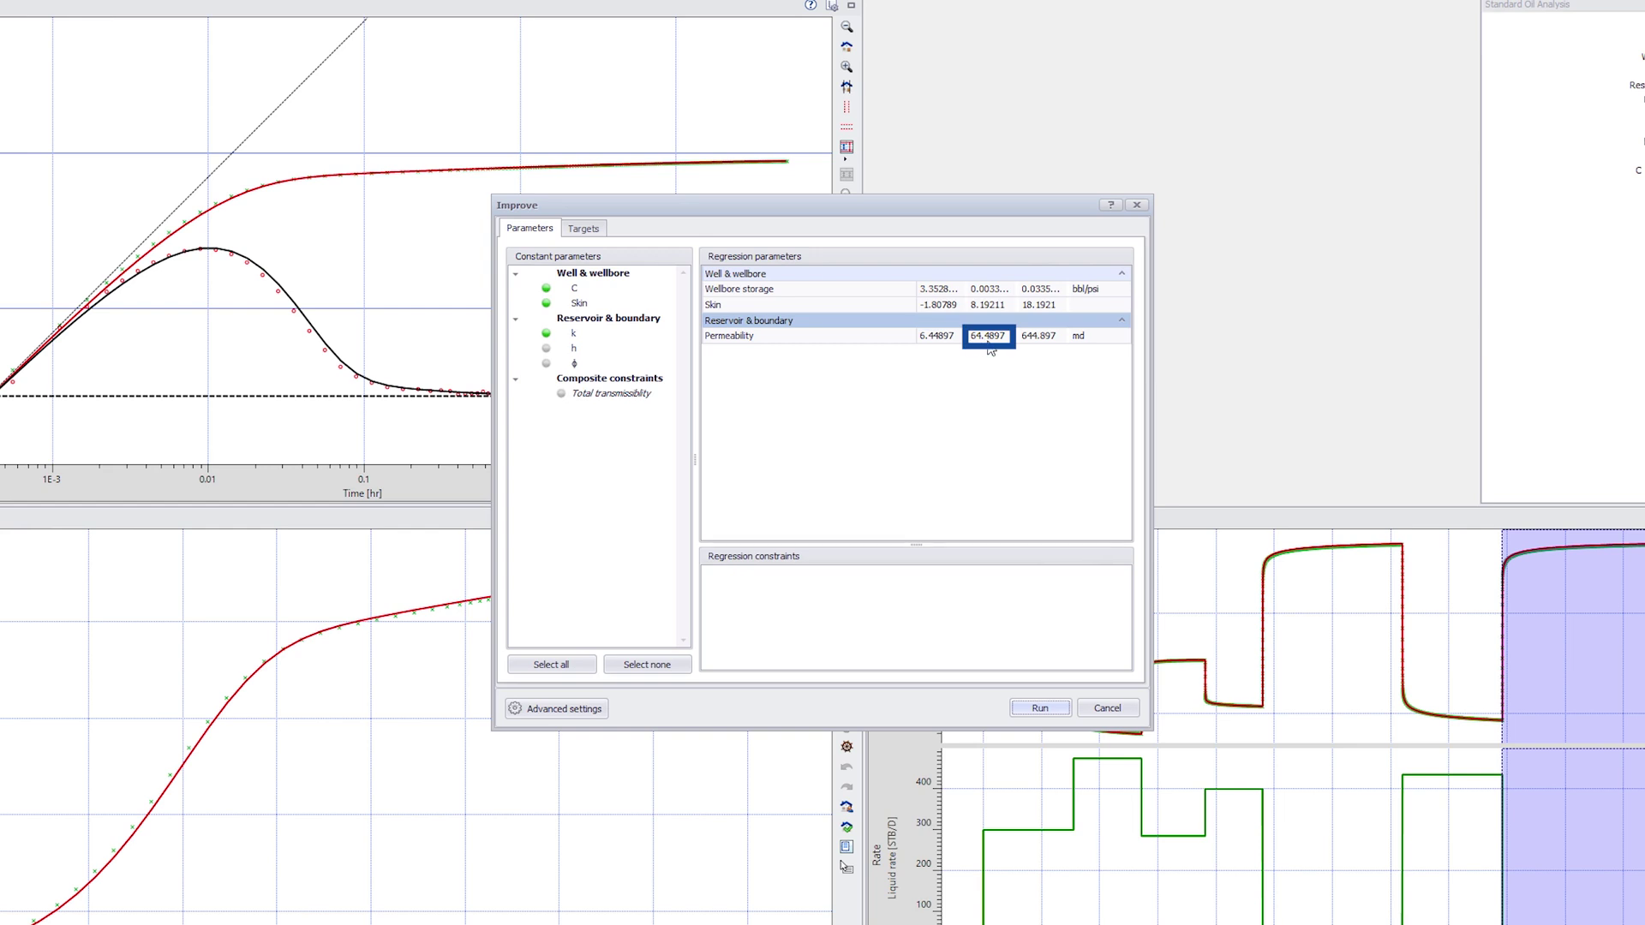
# - Try excluding early points and weighting 0.1–6 hr, restore all targets, and run the regression
pyautogui.click(598, 233)
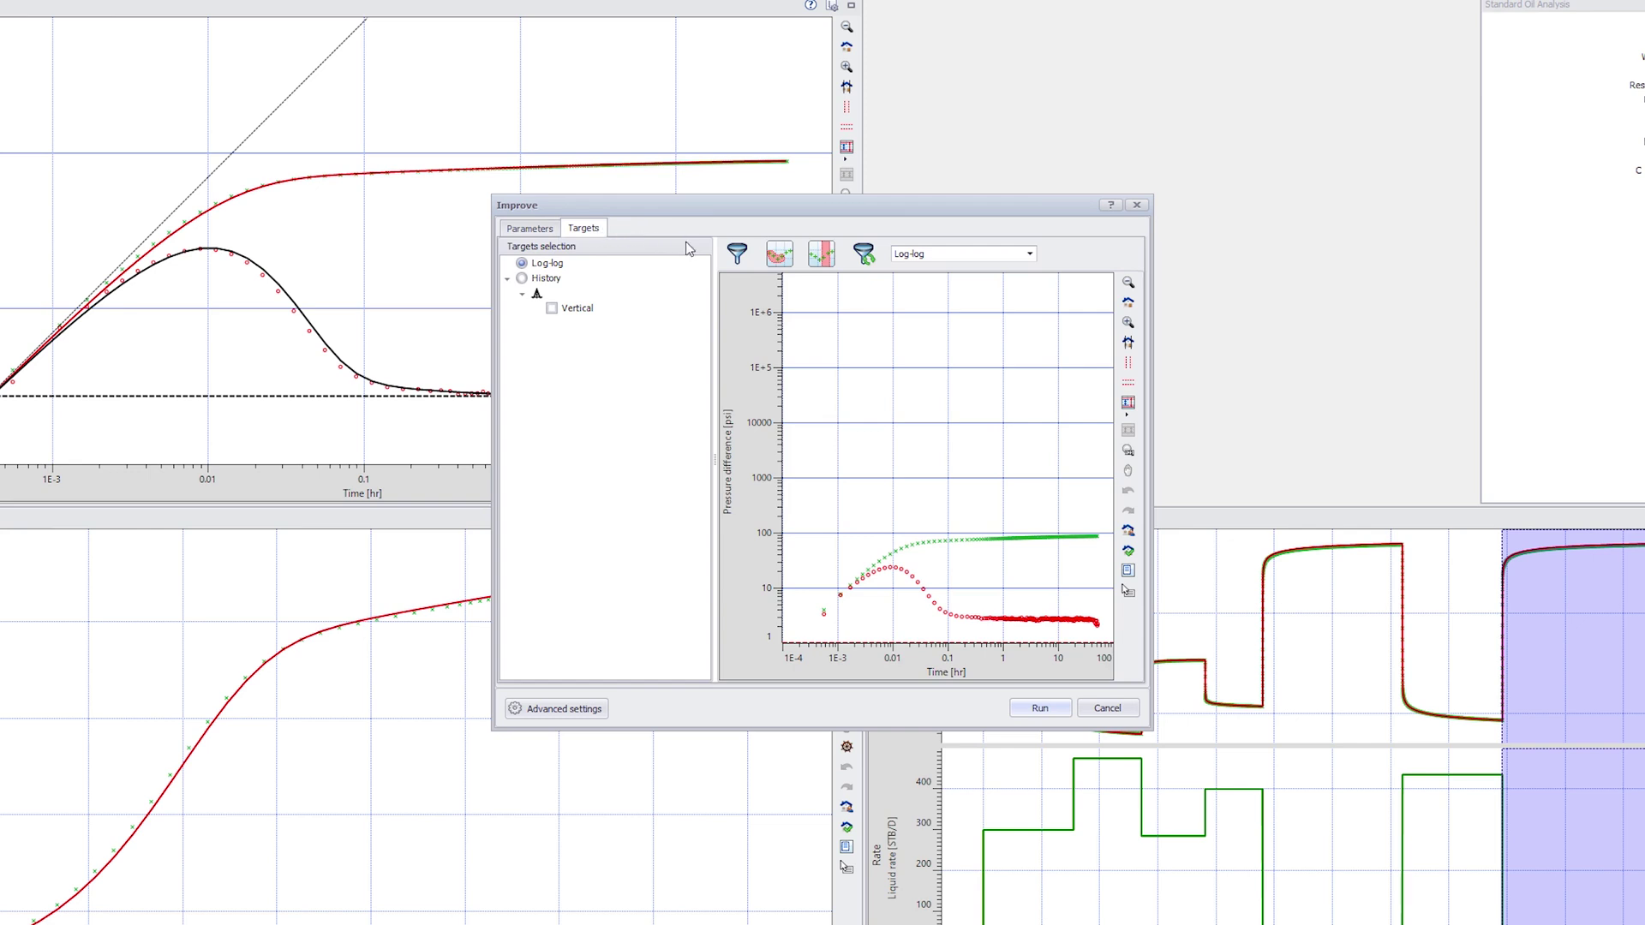
pyautogui.click(735, 255)
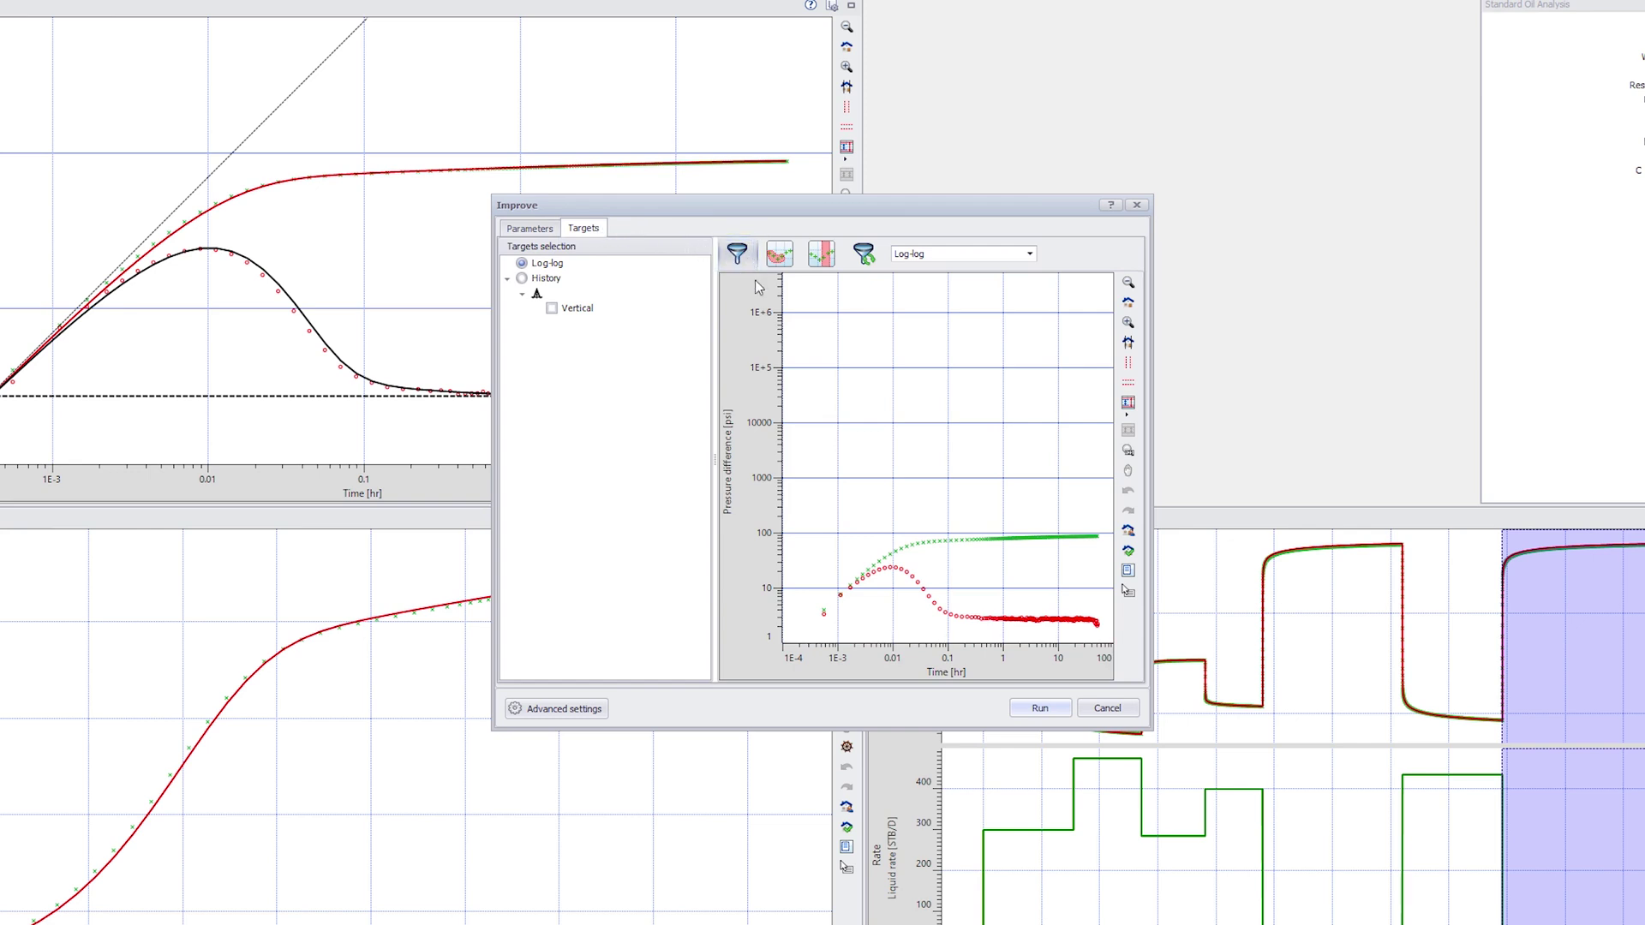
pyautogui.moveTo(807, 515)
pyautogui.mouseDown()
pyautogui.moveTo(936, 535)
pyautogui.moveTo(941, 608)
pyautogui.moveTo(805, 624)
pyautogui.moveTo(801, 519)
pyautogui.moveTo(828, 512)
pyautogui.mouseUp()
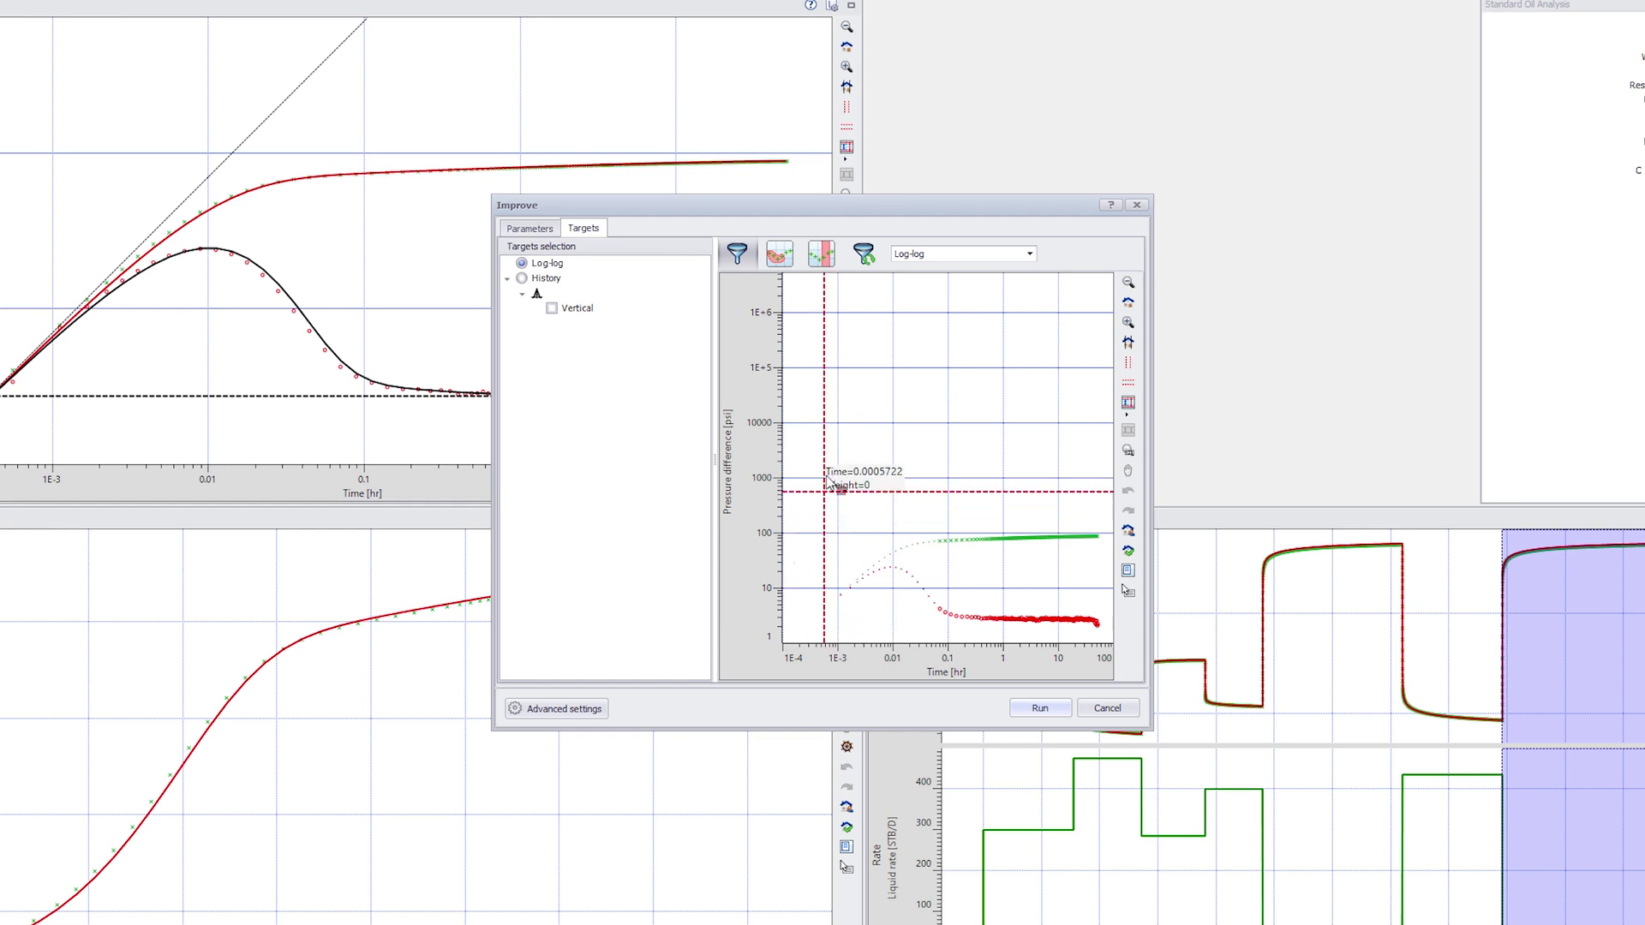
pyautogui.click(819, 258)
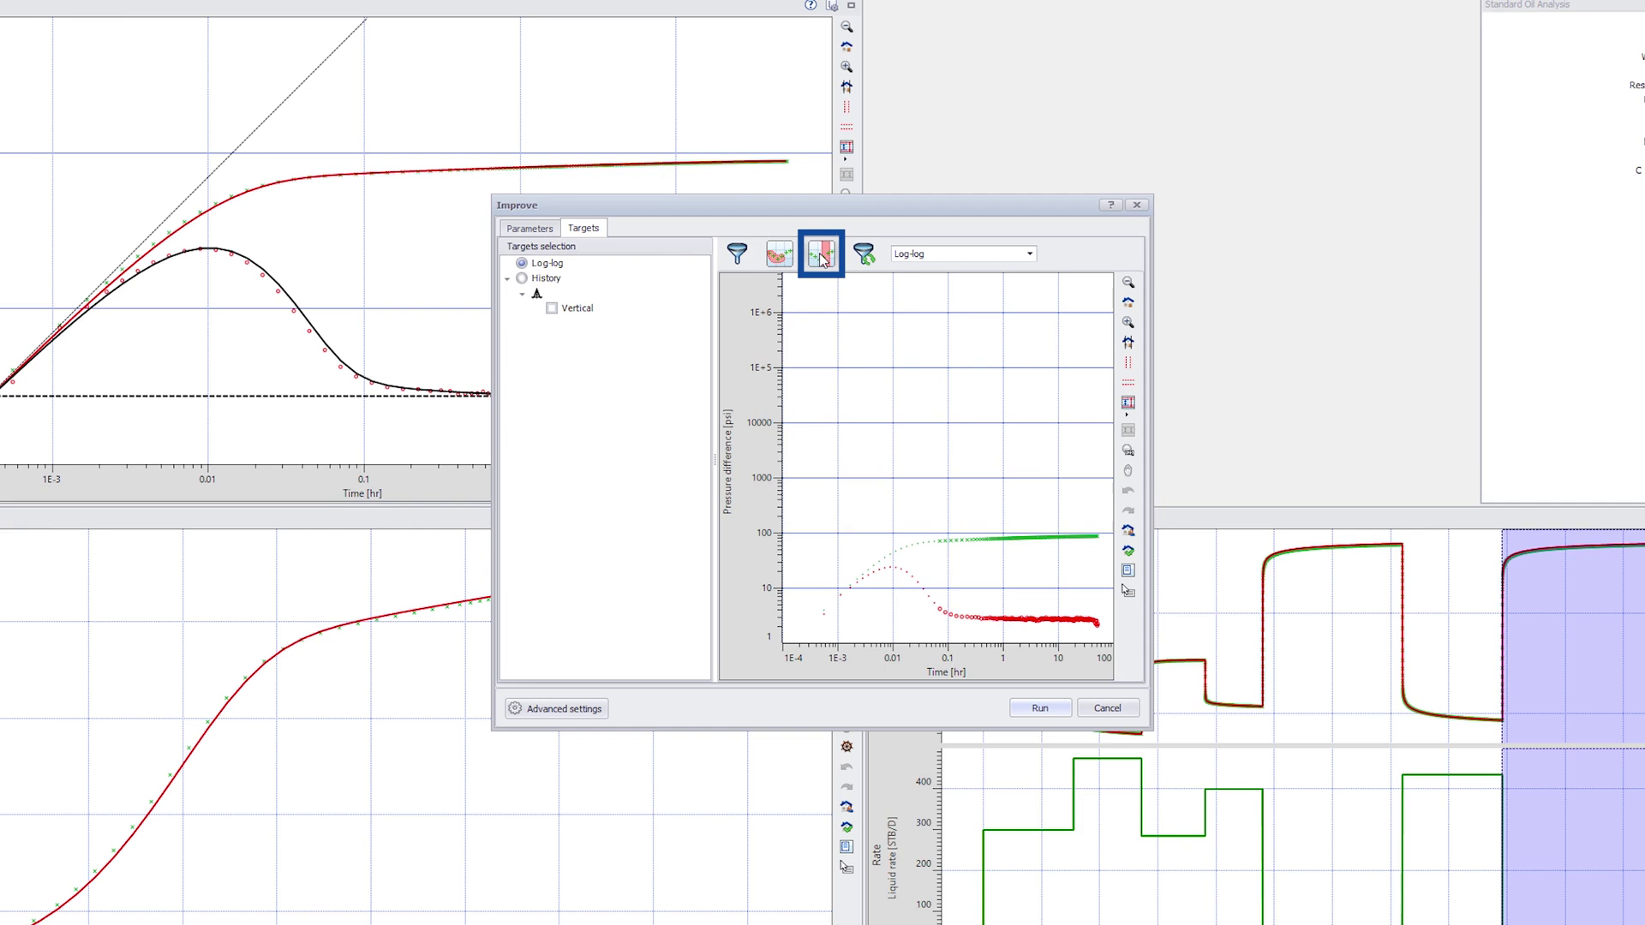
pyautogui.moveTo(945, 452); pyautogui.dragTo(1045, 456)
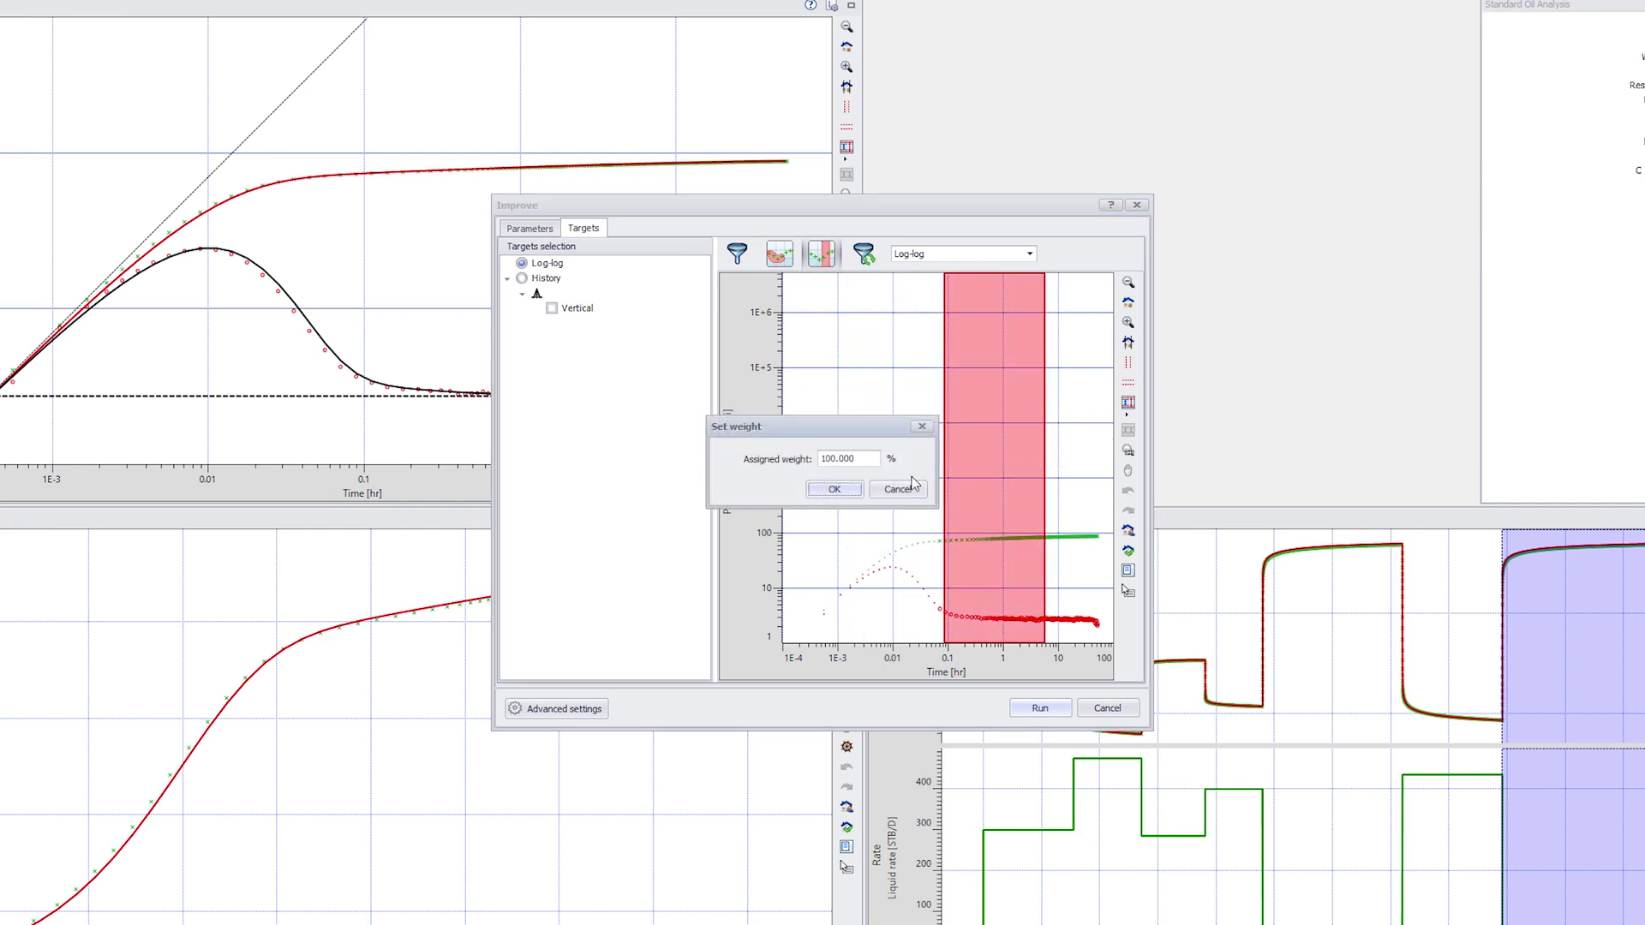
pyautogui.click(897, 488)
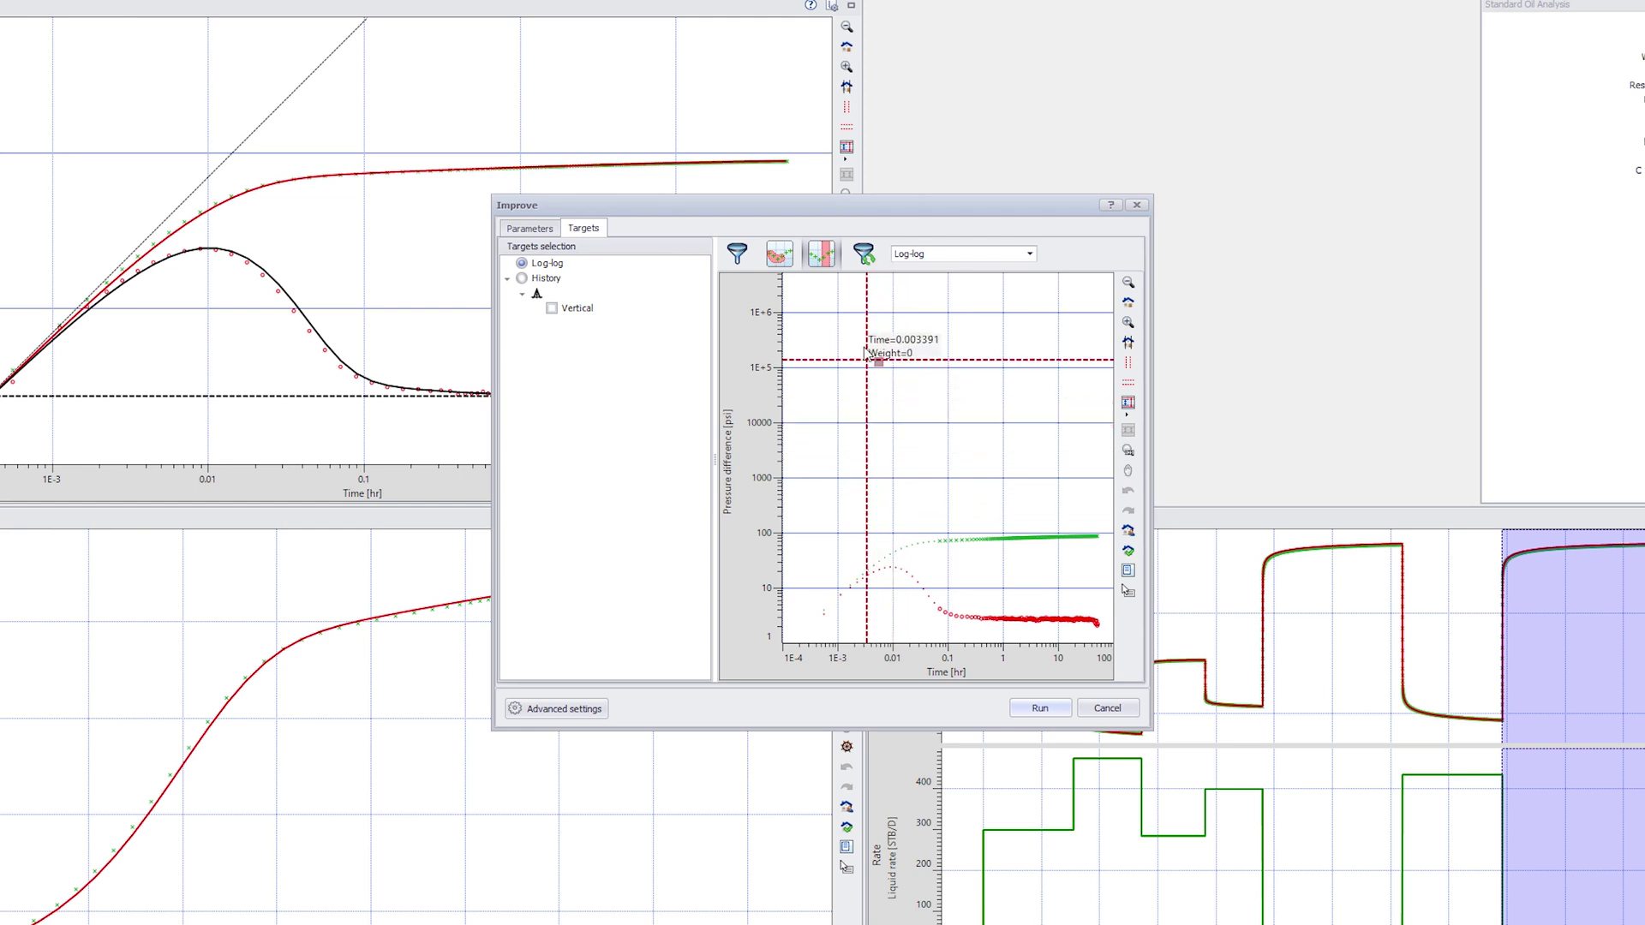
pyautogui.click(865, 257)
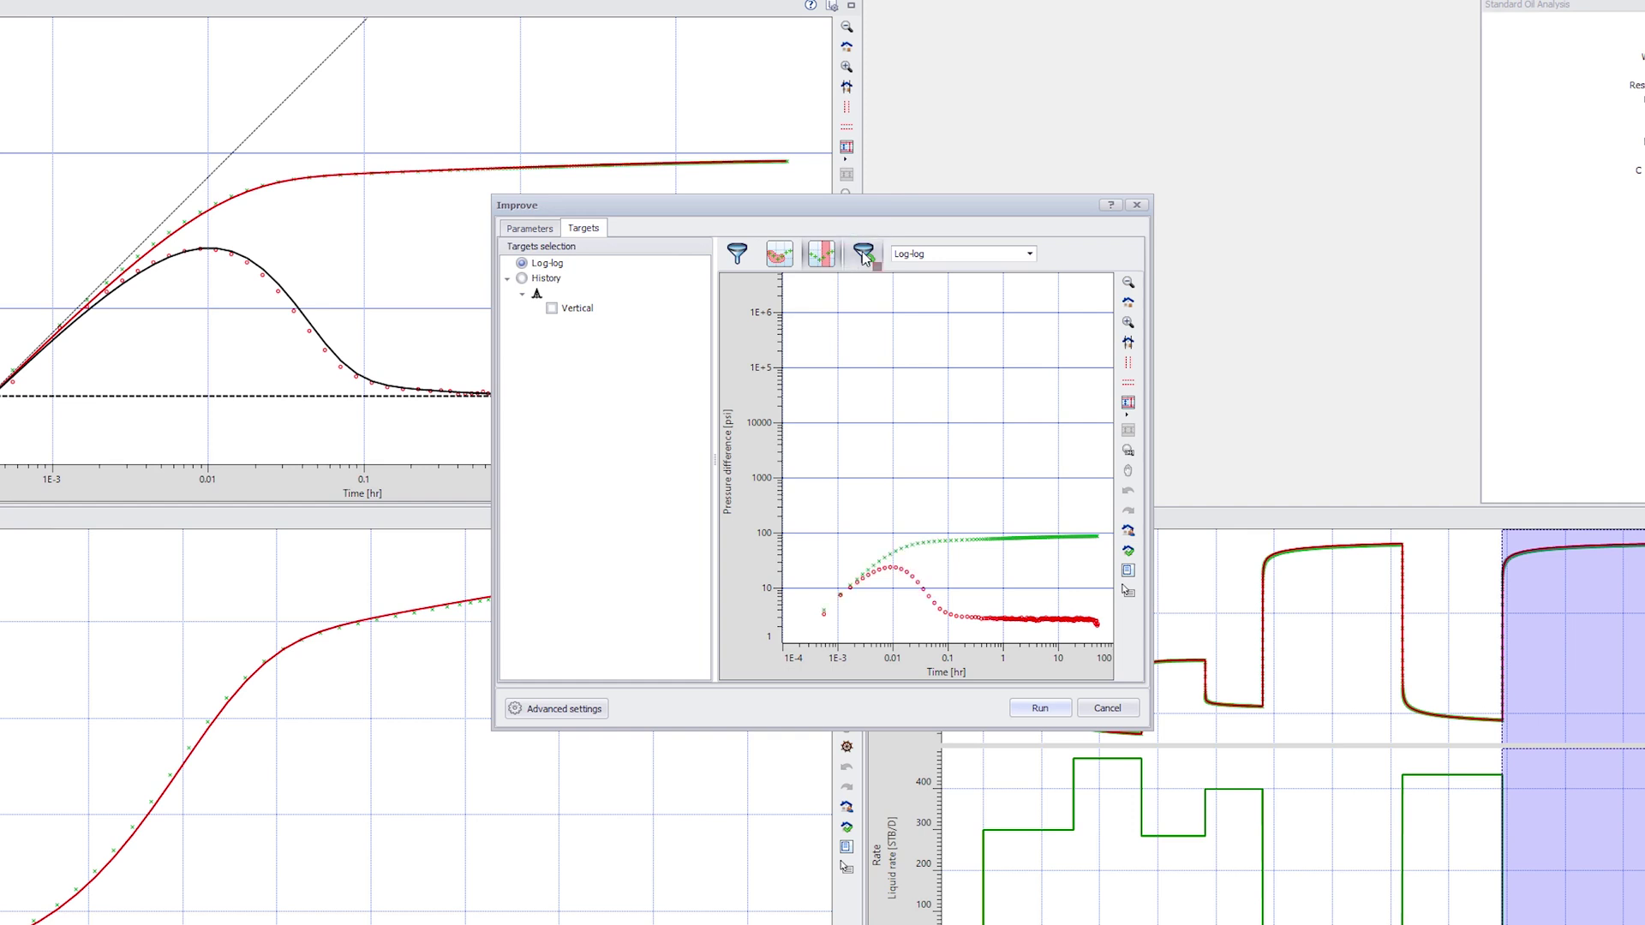
pyautogui.click(1054, 708)
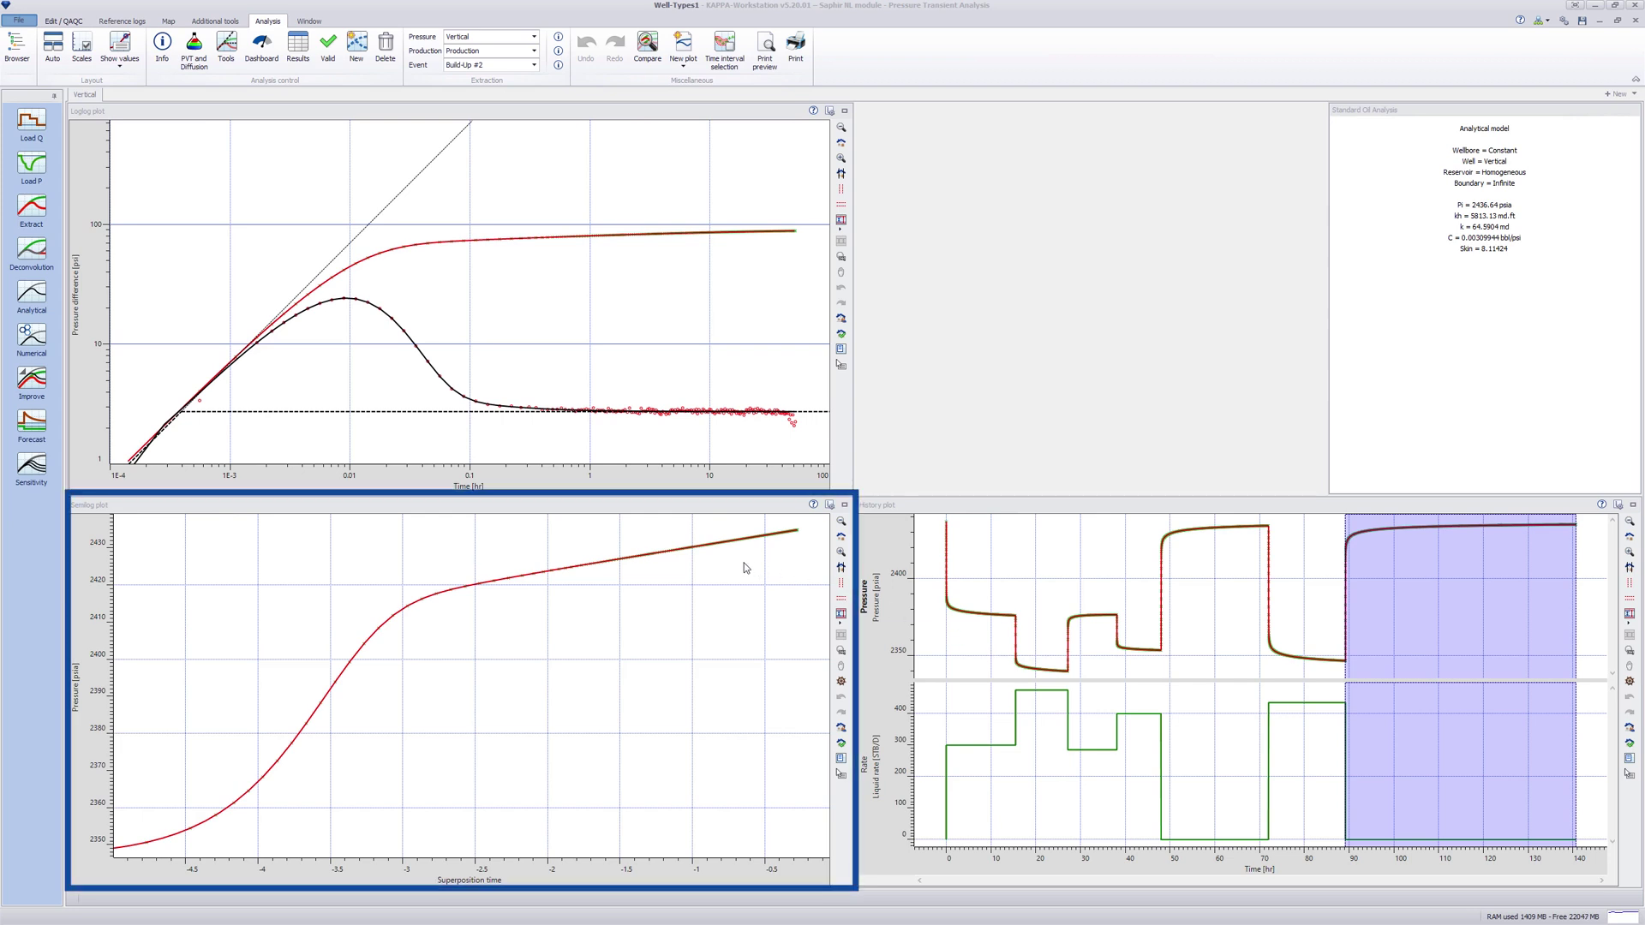
# - Switch the Loglog plot's line tool to Single line
pyautogui.click(734, 380)
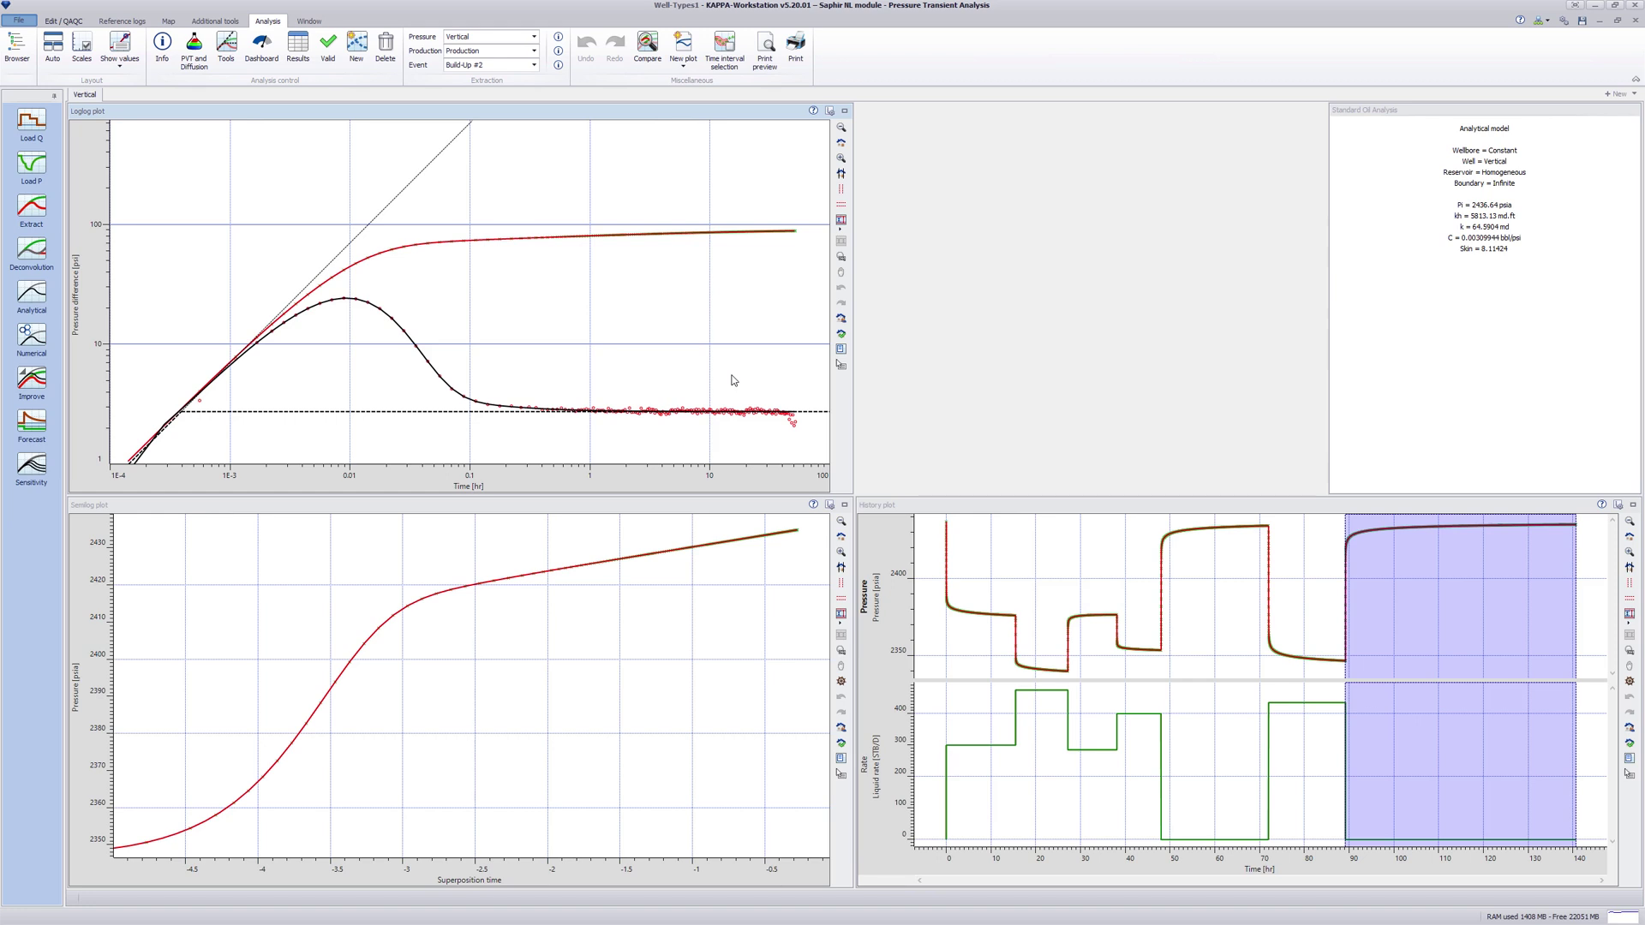
pyautogui.rightClick(734, 381)
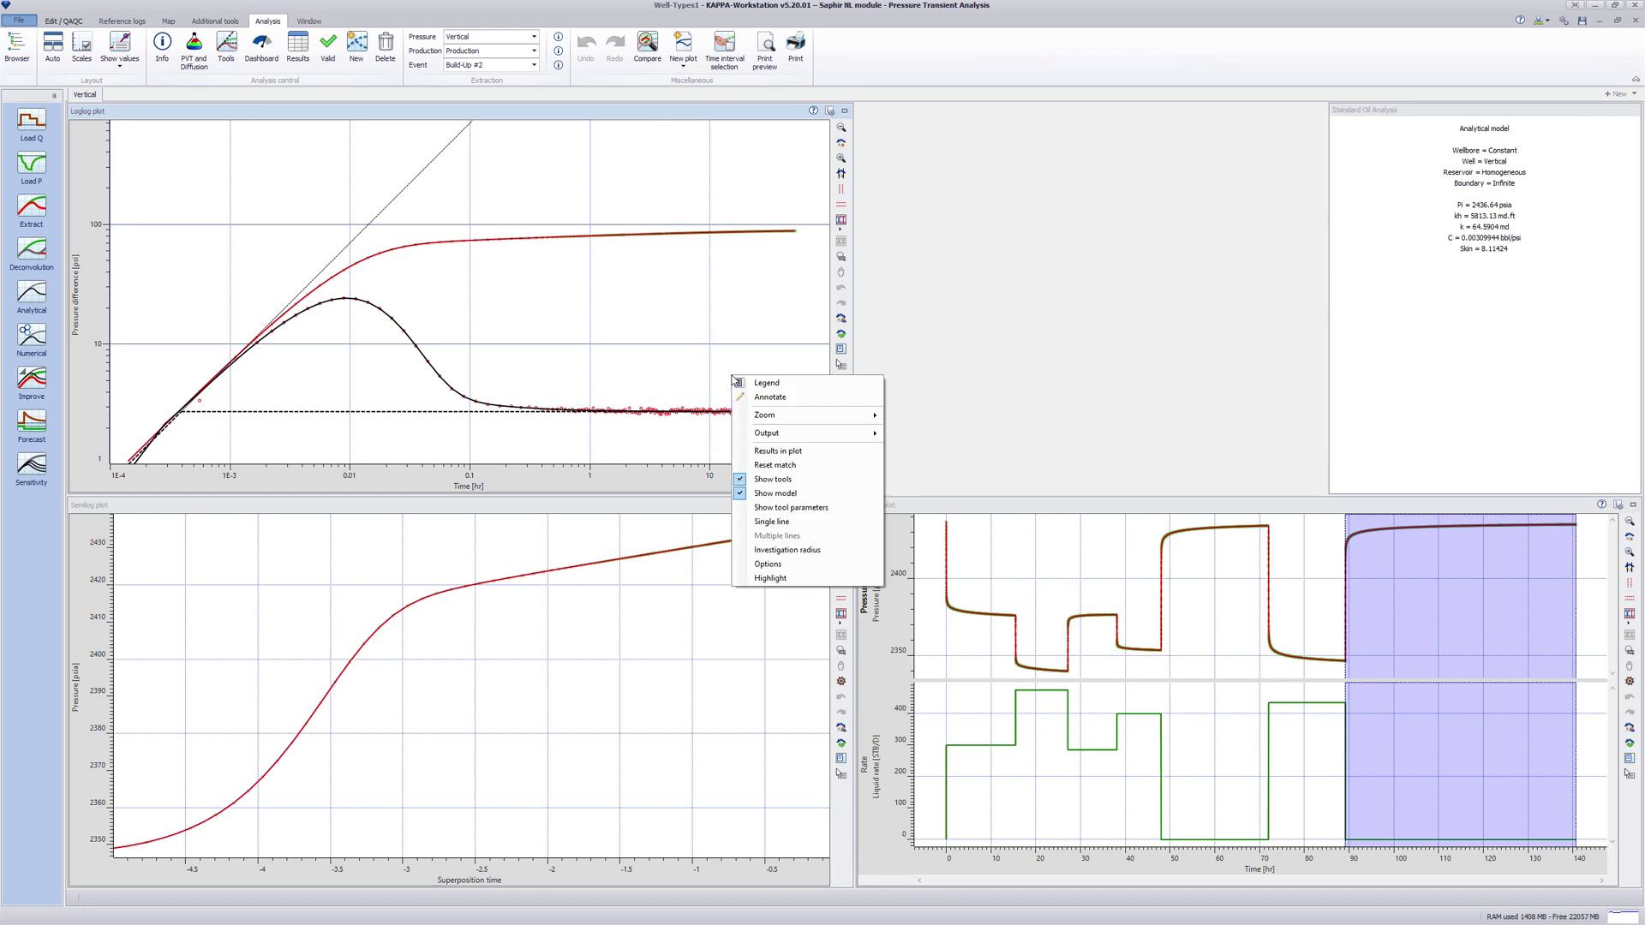
pyautogui.click(771, 522)
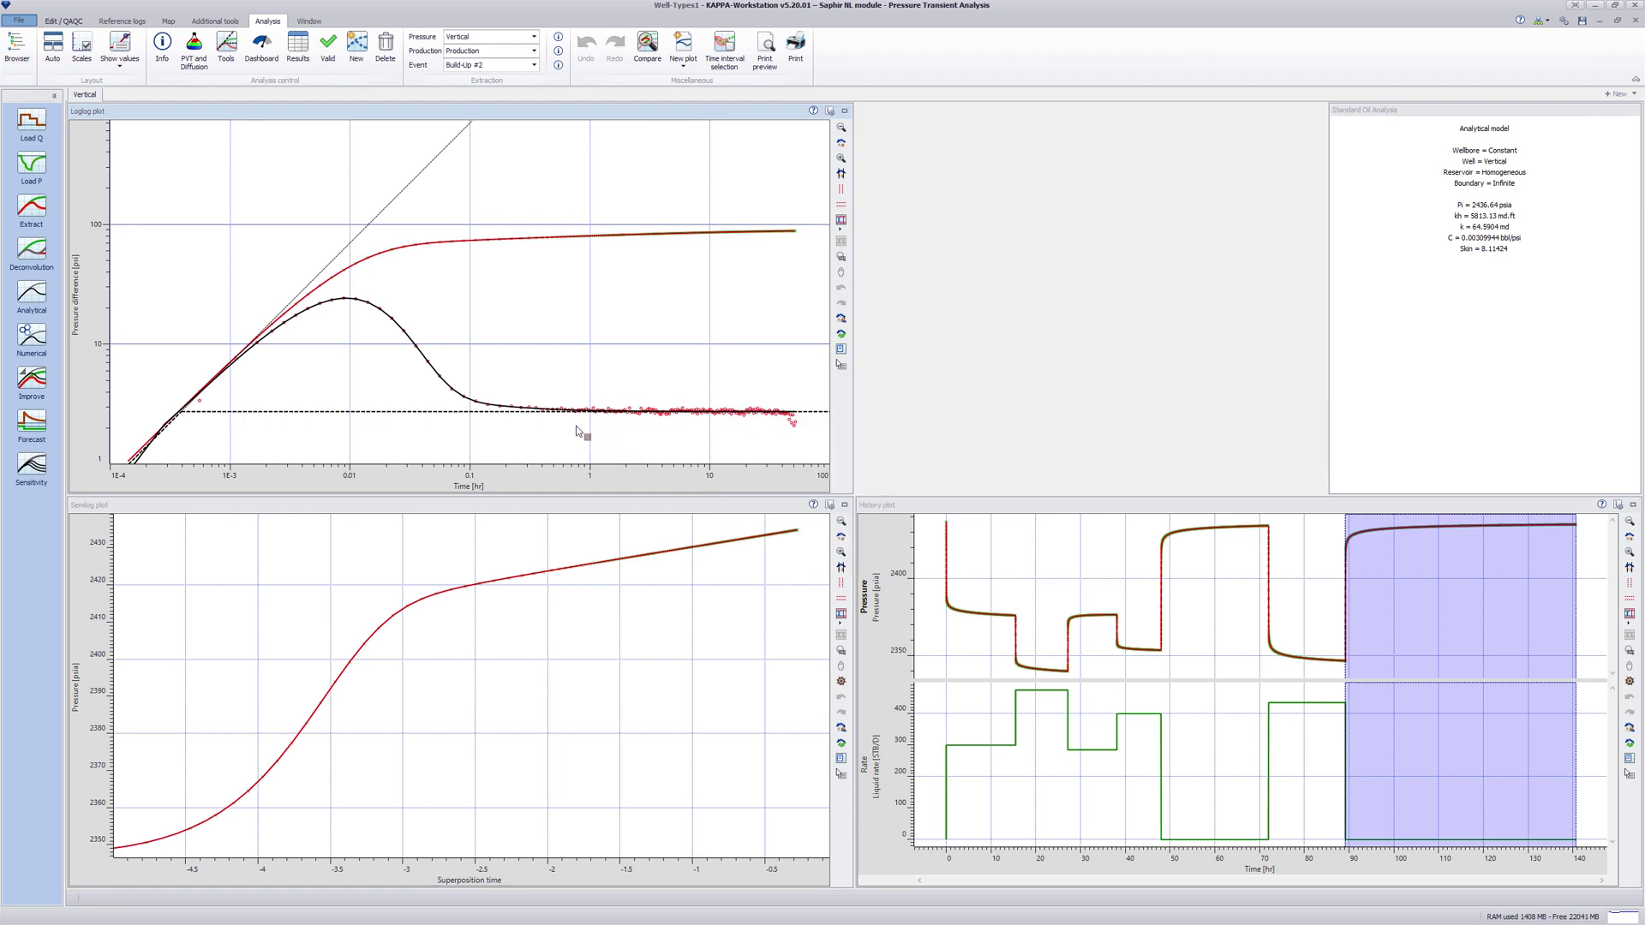
# - Fit a semilog line over radial flow and show its results: k 63.9624 md, skin 7.96713, P* 2436.67 psia
pyautogui.moveTo(576, 429); pyautogui.dragTo(742, 449)
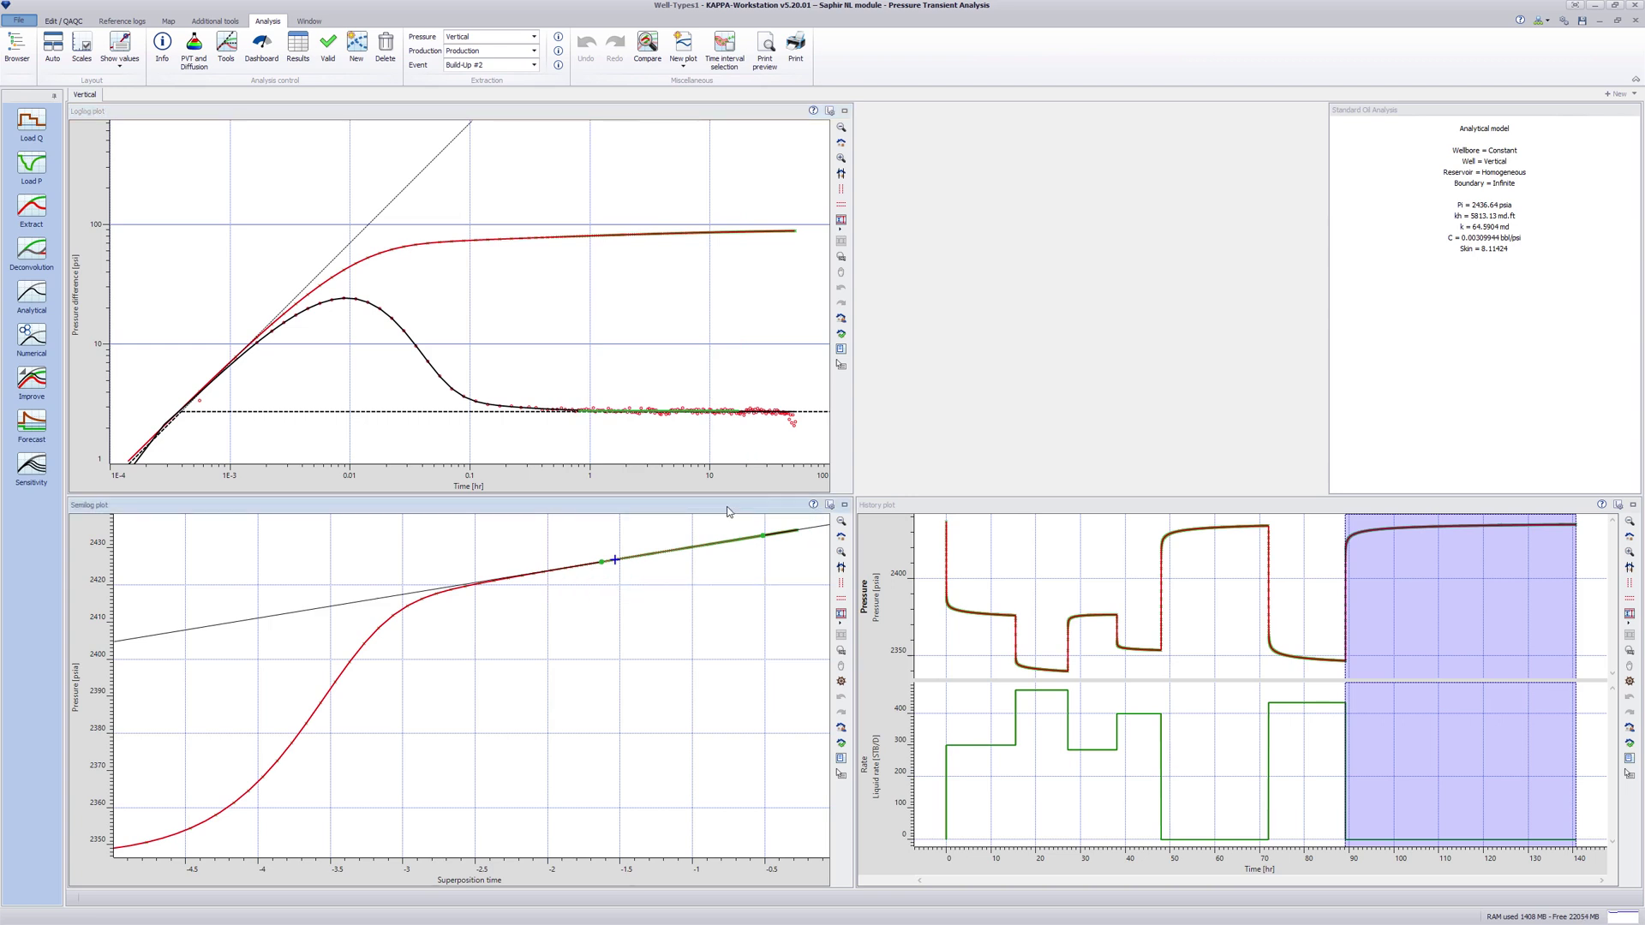
pyautogui.doubleClick(727, 512)
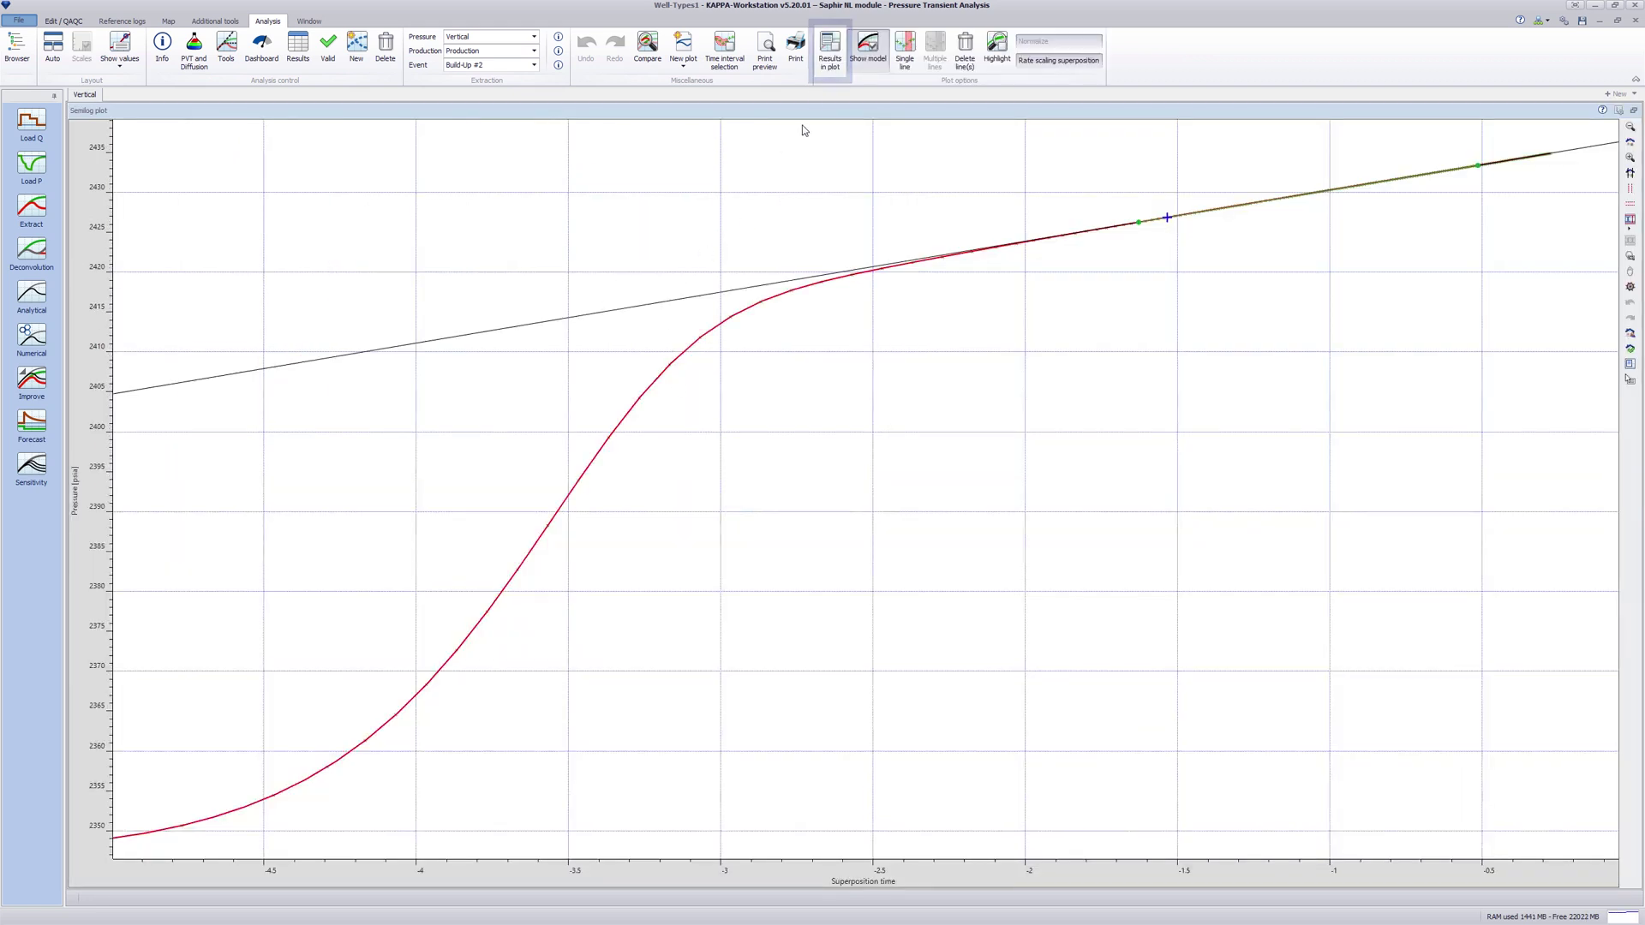
pyautogui.click(835, 52)
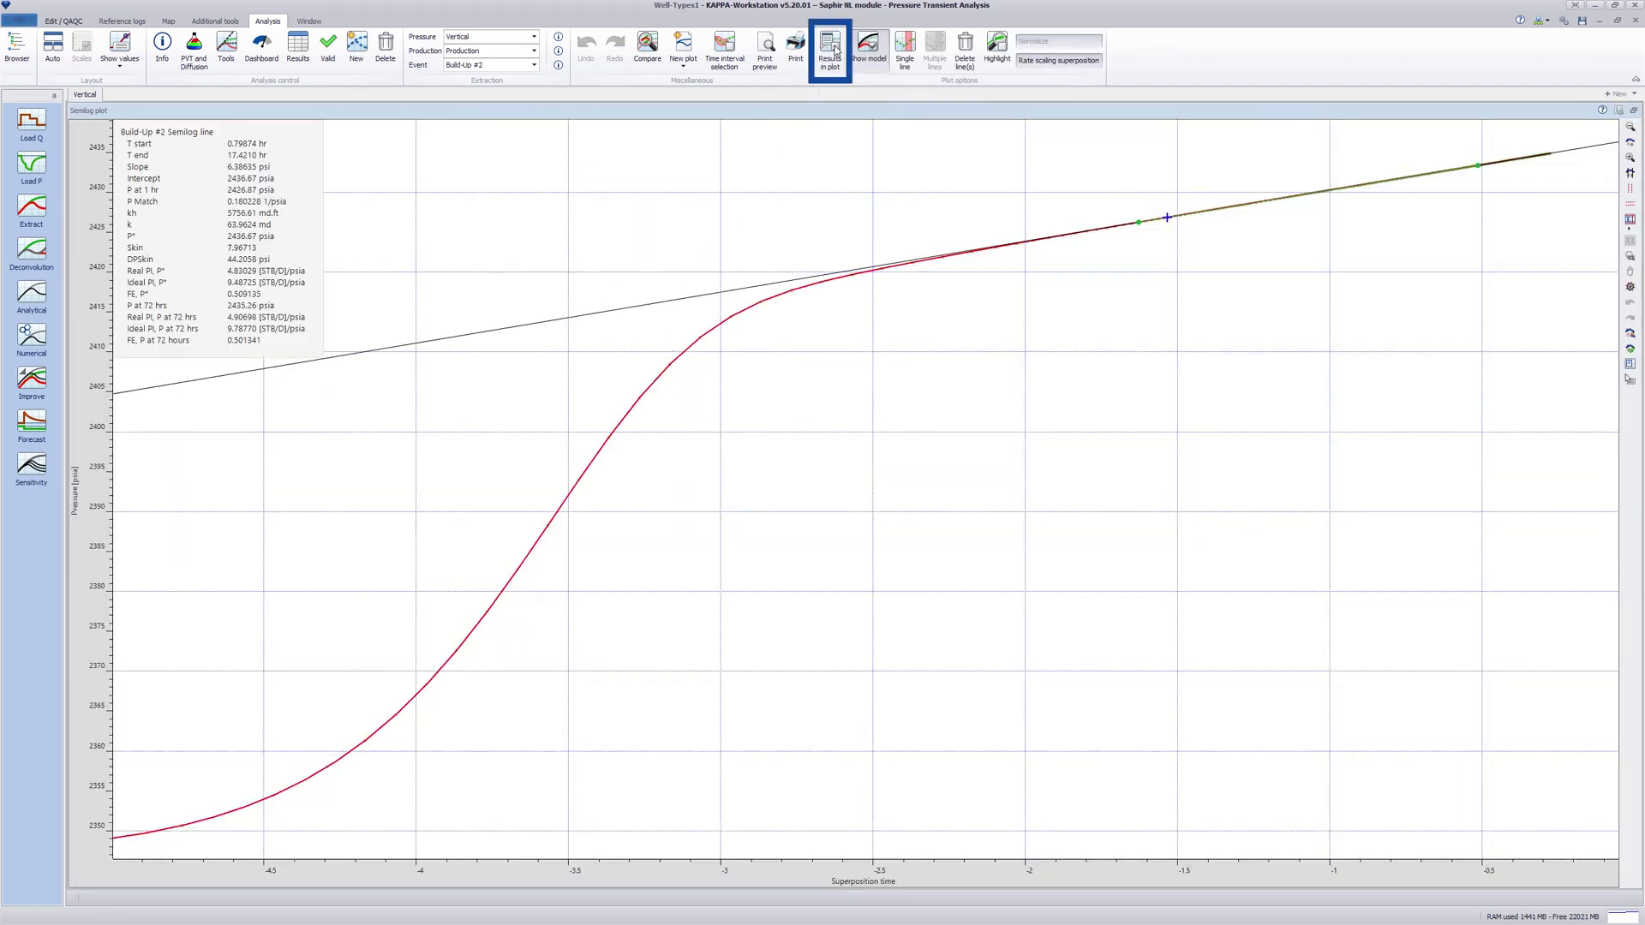
pyautogui.doubleClick(797, 109)
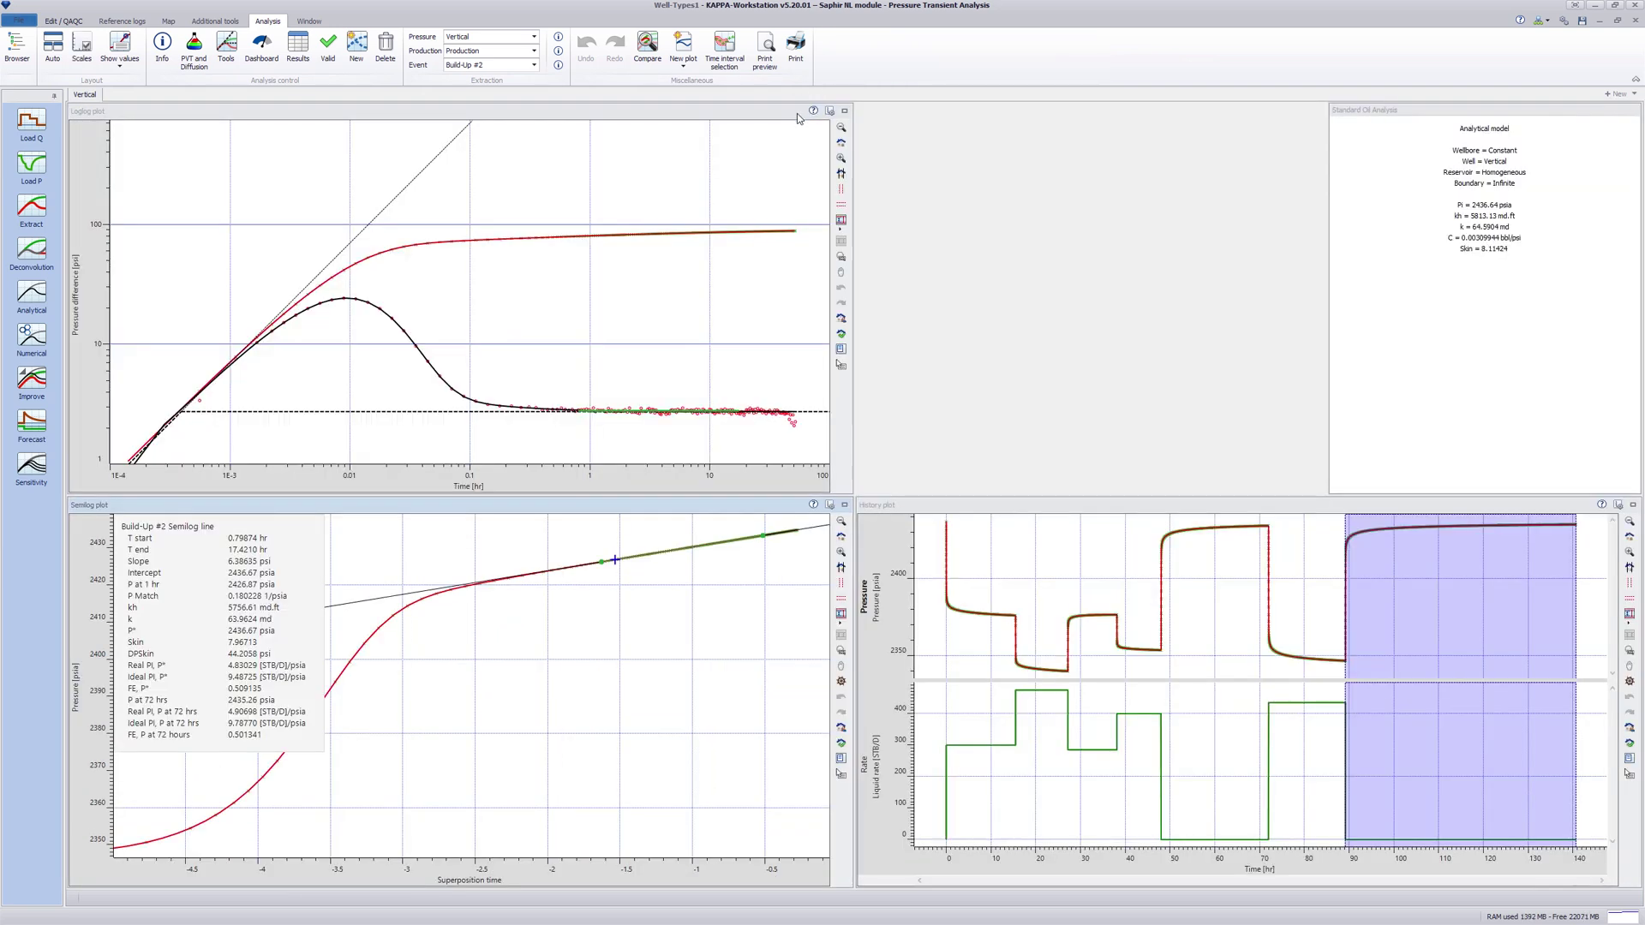
# - Open the Results window, enlarge it, and set Show to All results sections
pyautogui.click(292, 57)
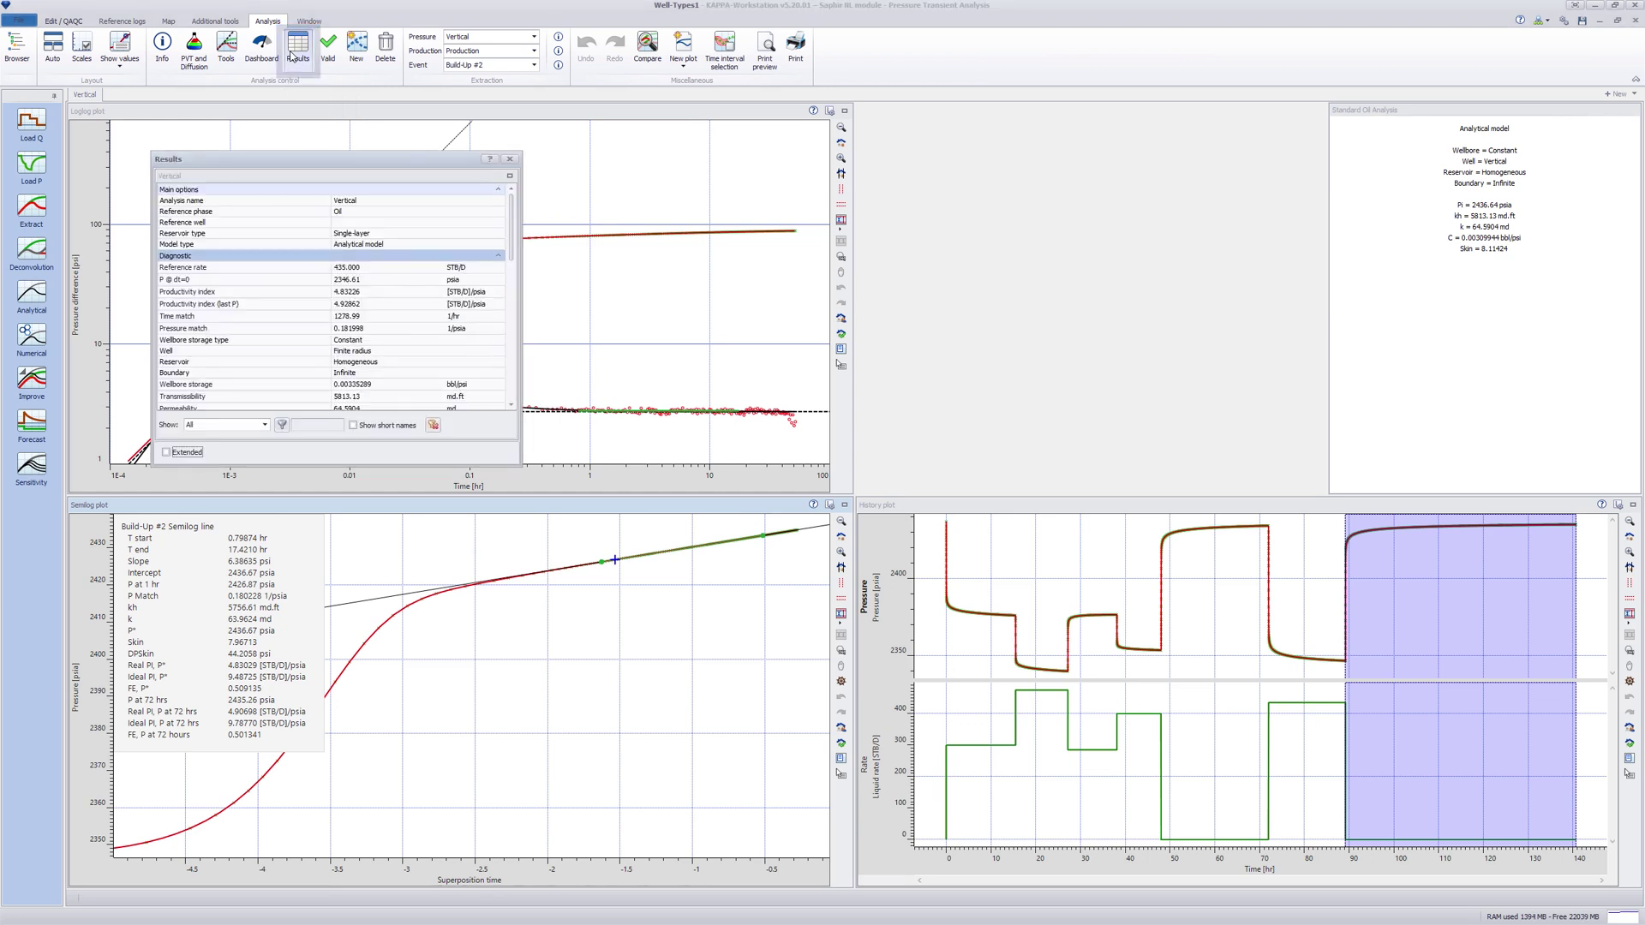
pyautogui.moveTo(302, 151); pyautogui.dragTo(322, 70)
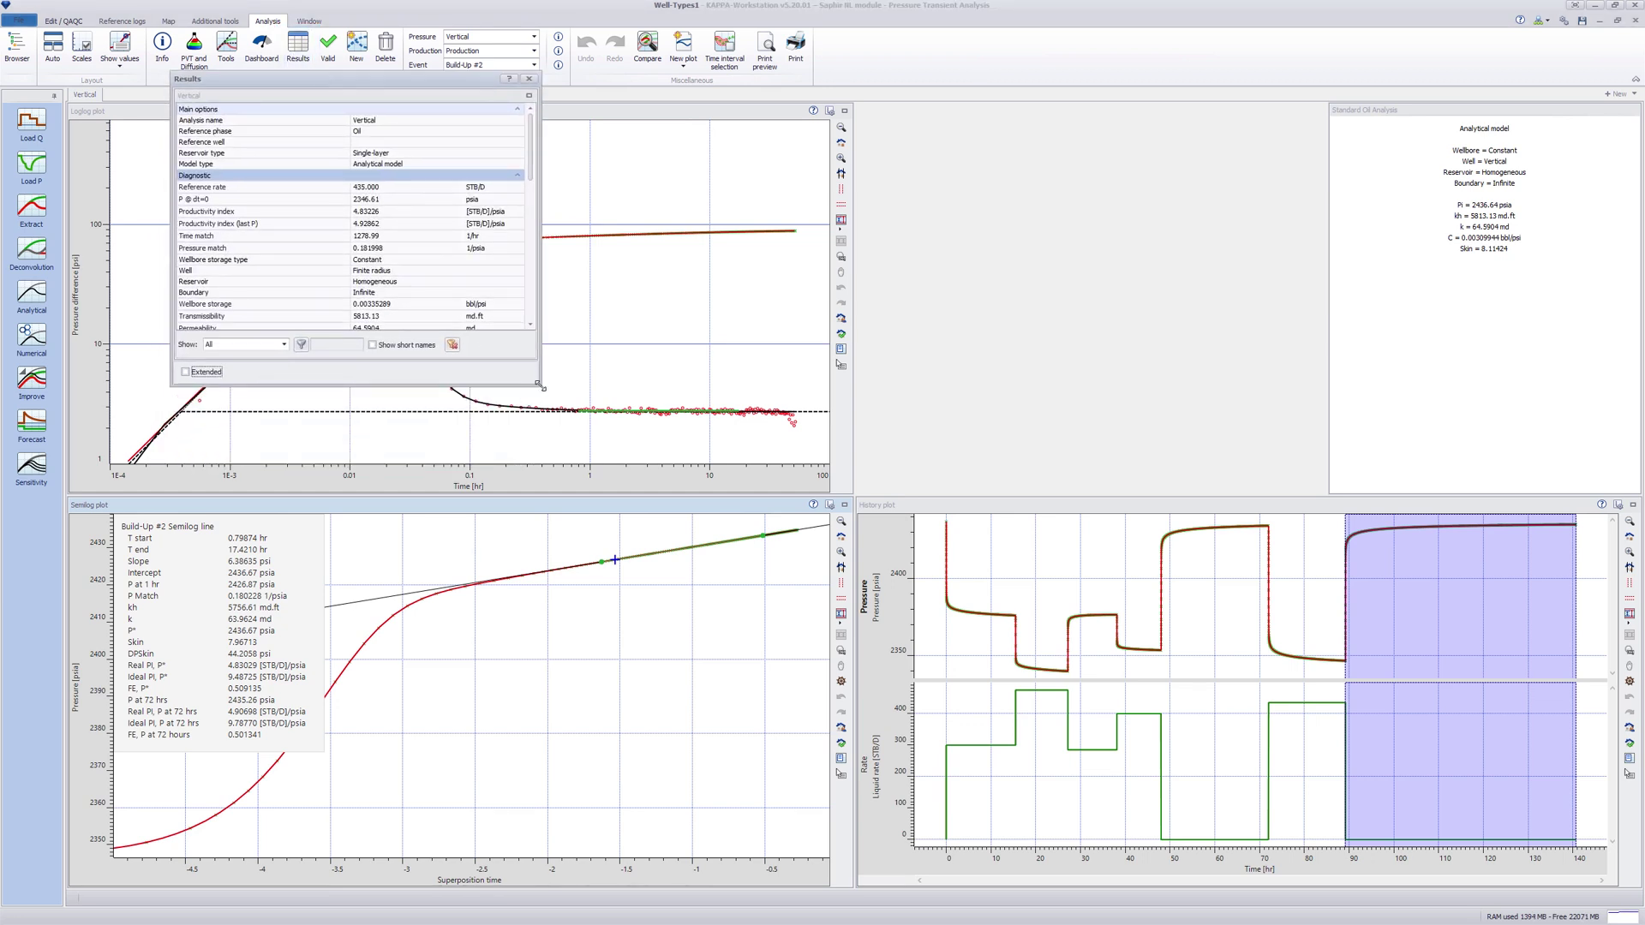
pyautogui.moveTo(541, 387); pyautogui.dragTo(607, 885)
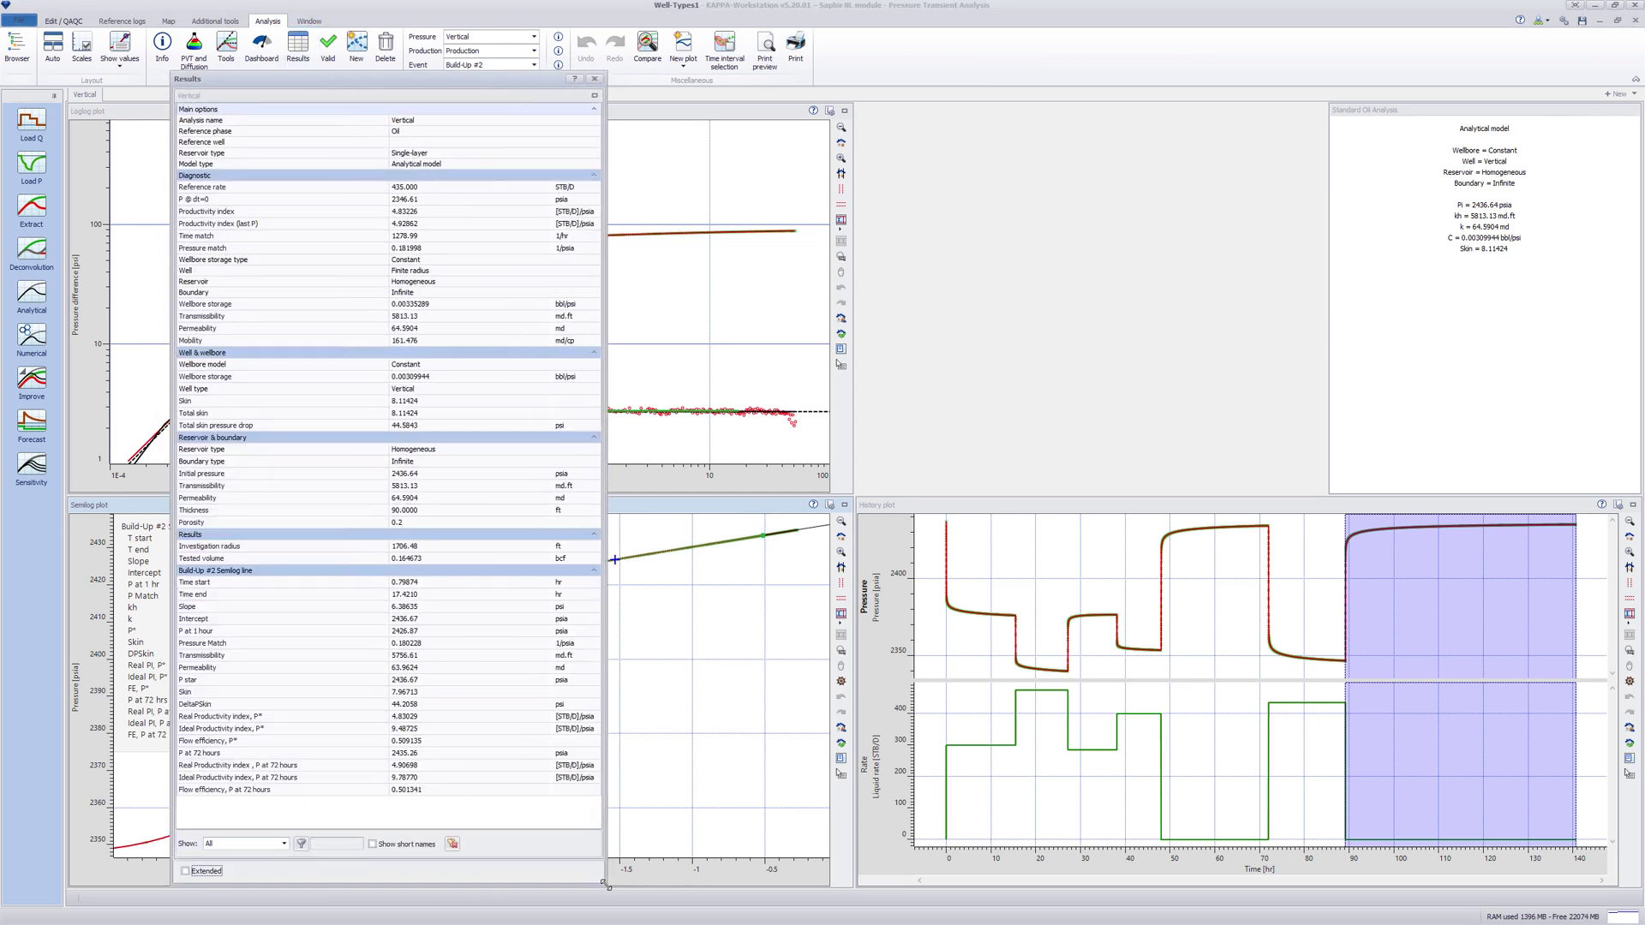
pyautogui.click(285, 844)
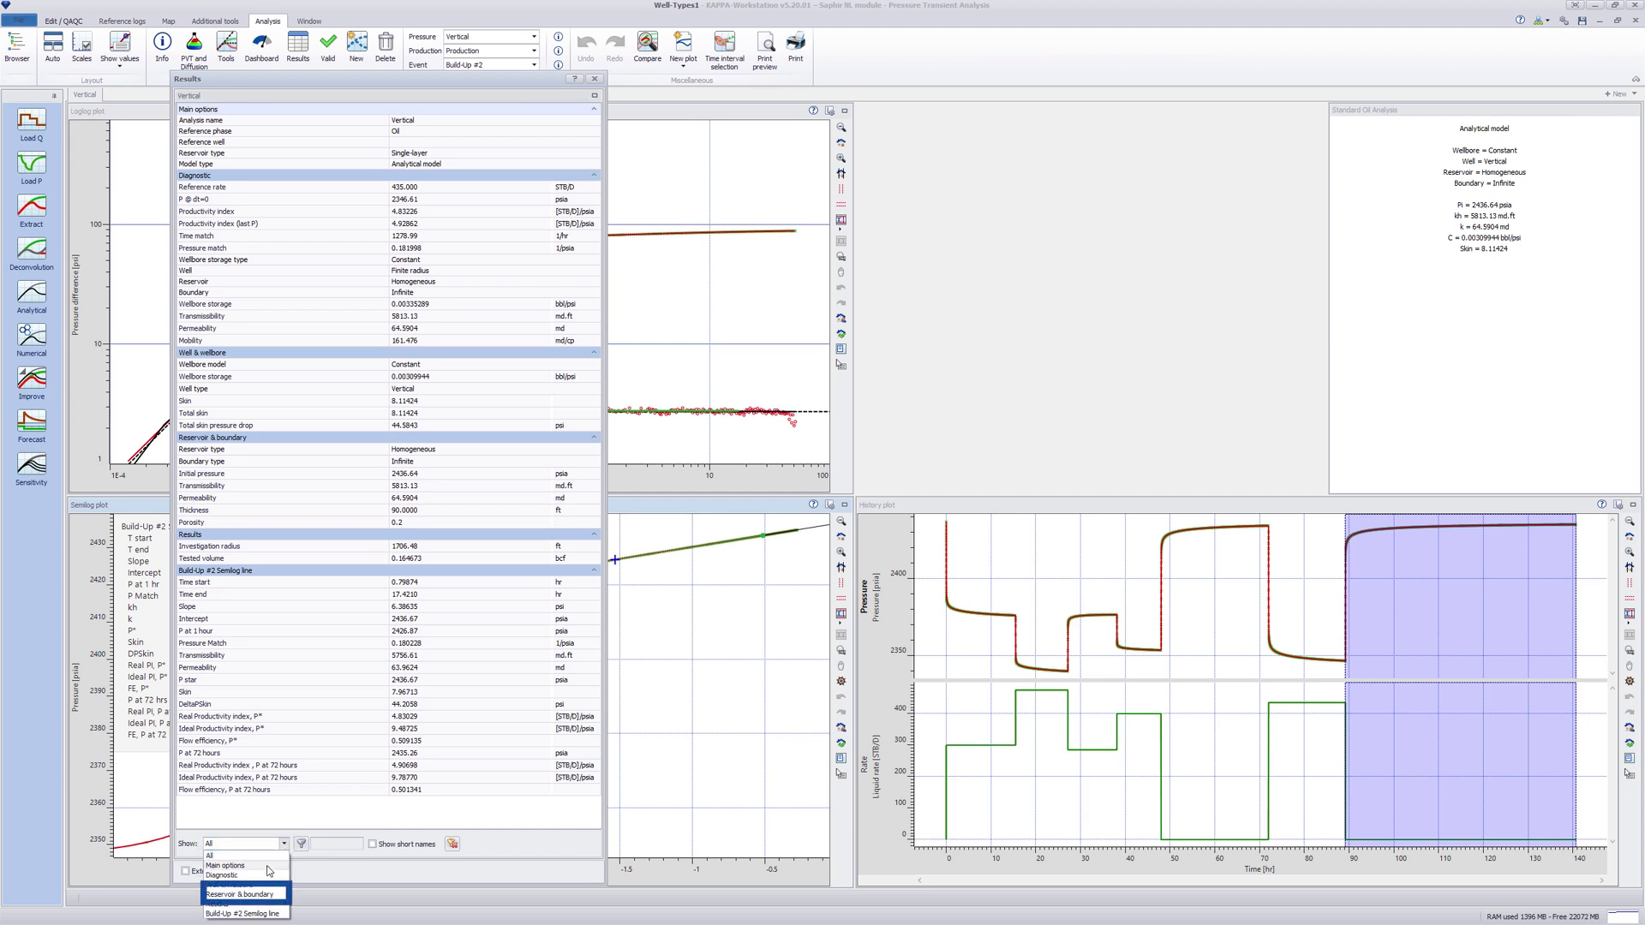
pyautogui.click(268, 895)
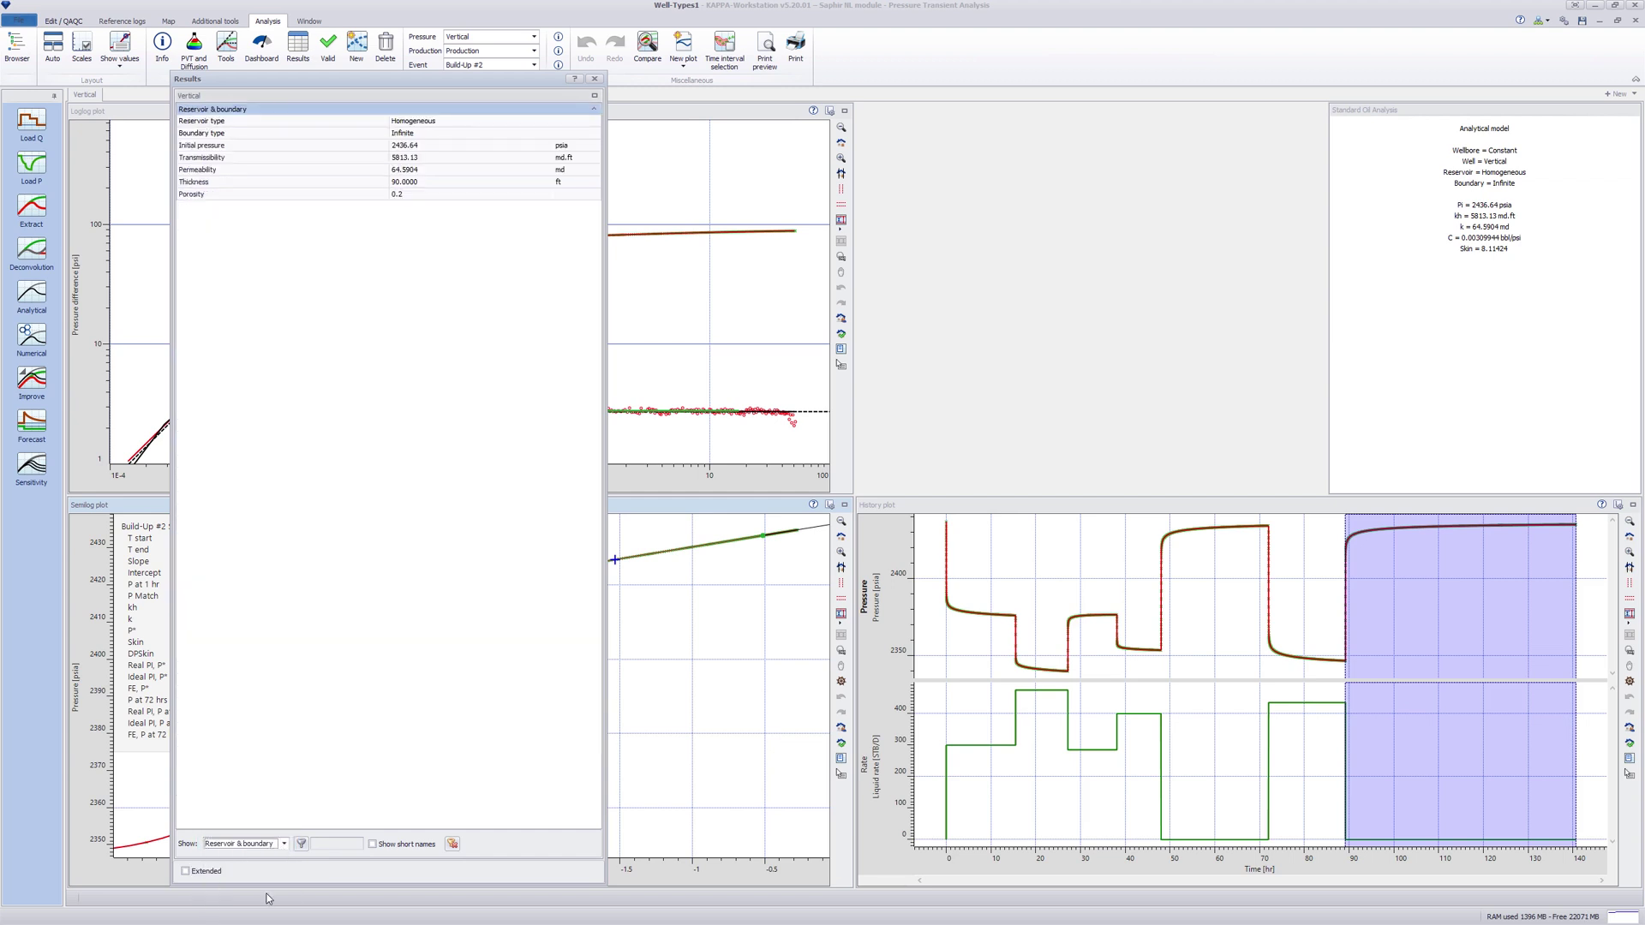
pyautogui.click(285, 844)
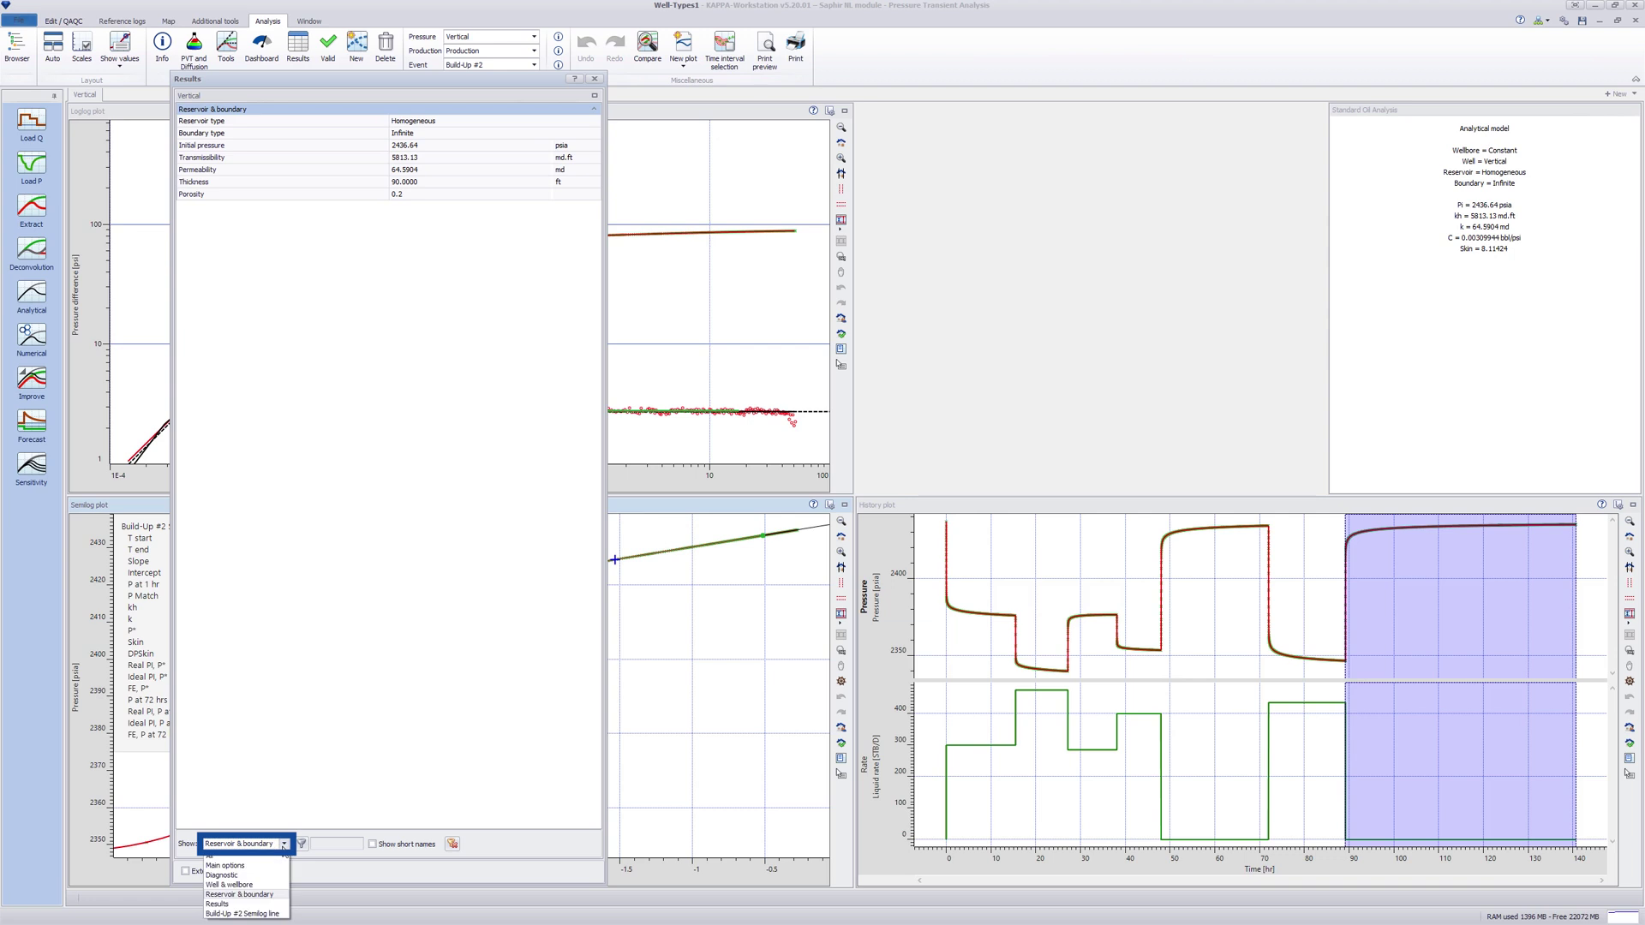
pyautogui.click(219, 856)
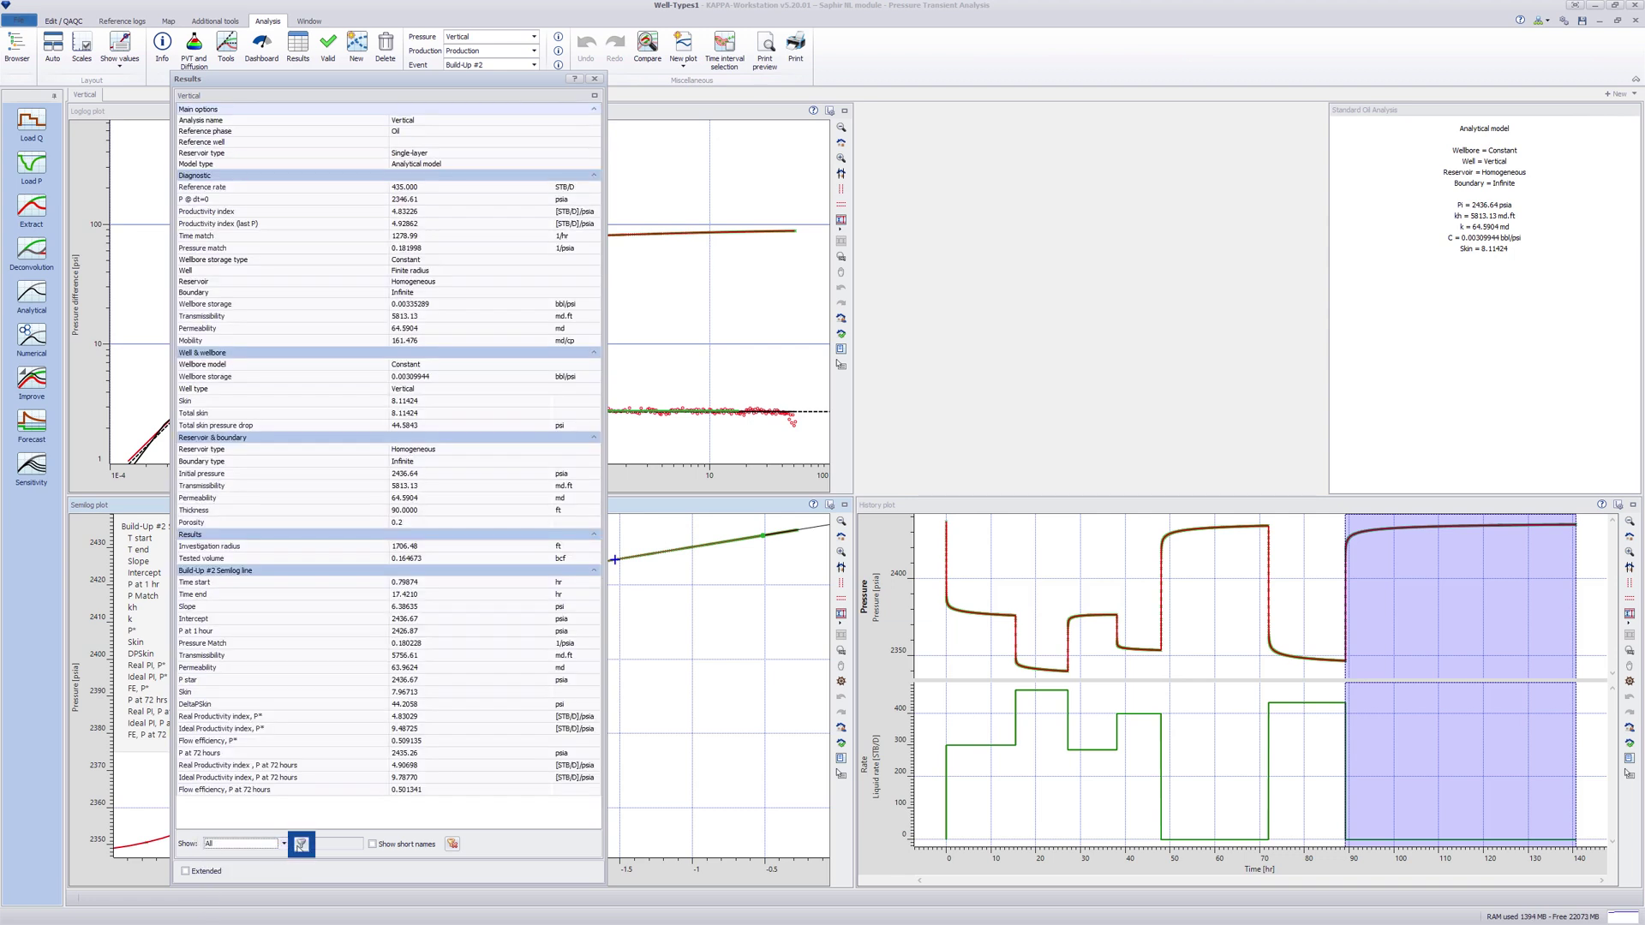
pyautogui.click(300, 844)
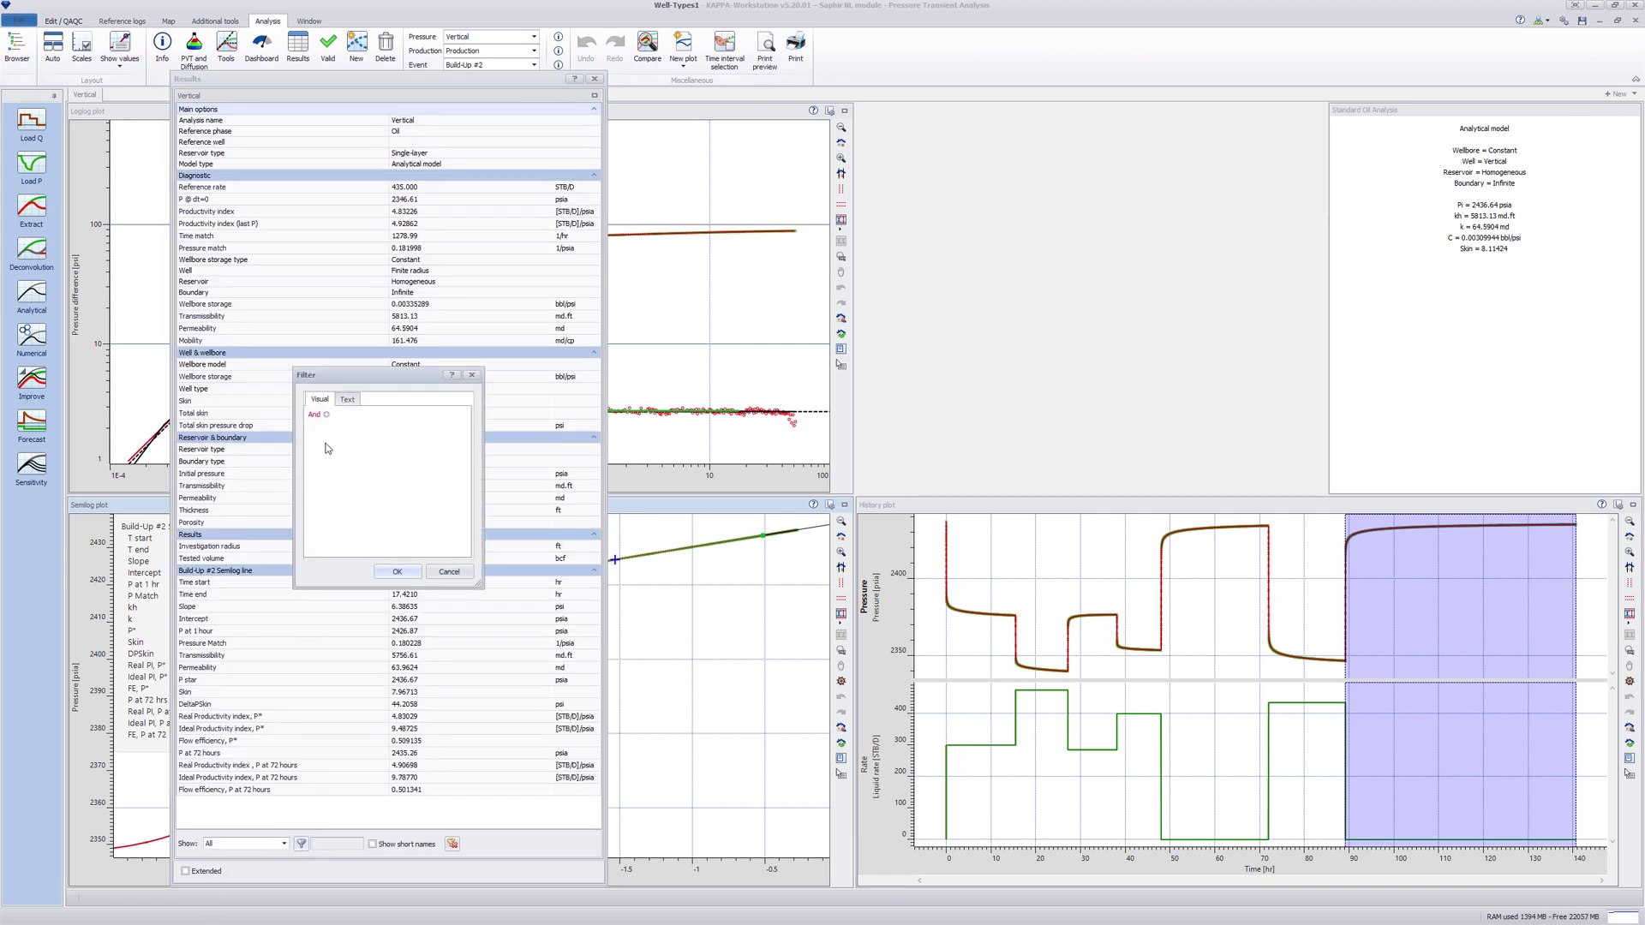
pyautogui.click(326, 414)
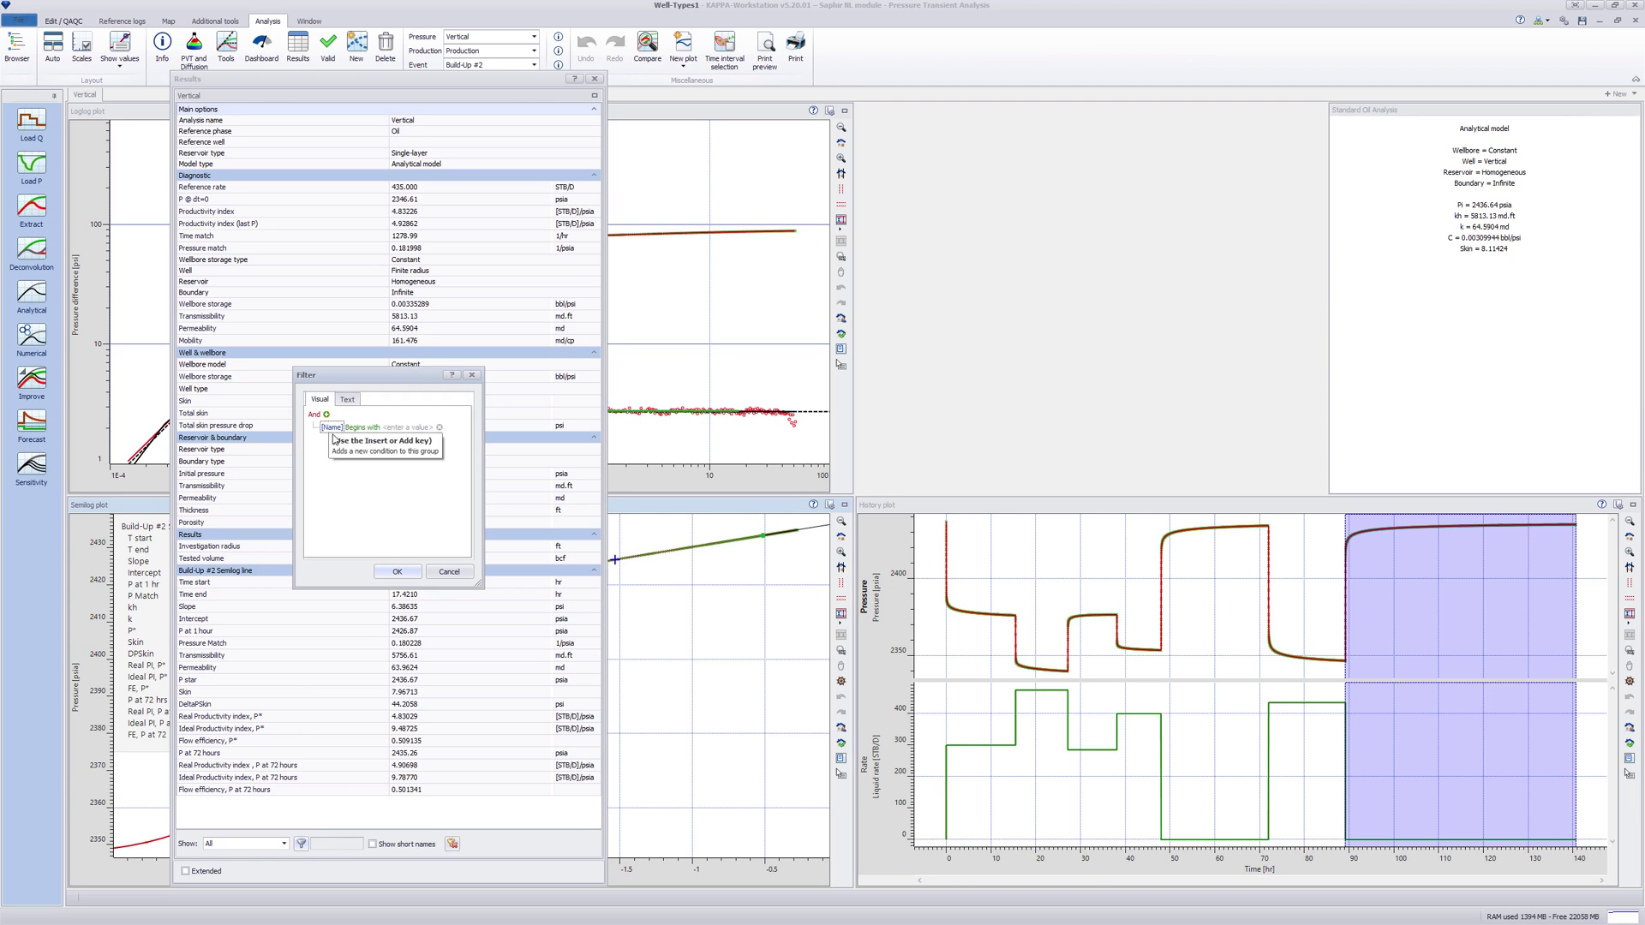
pyautogui.click(435, 573)
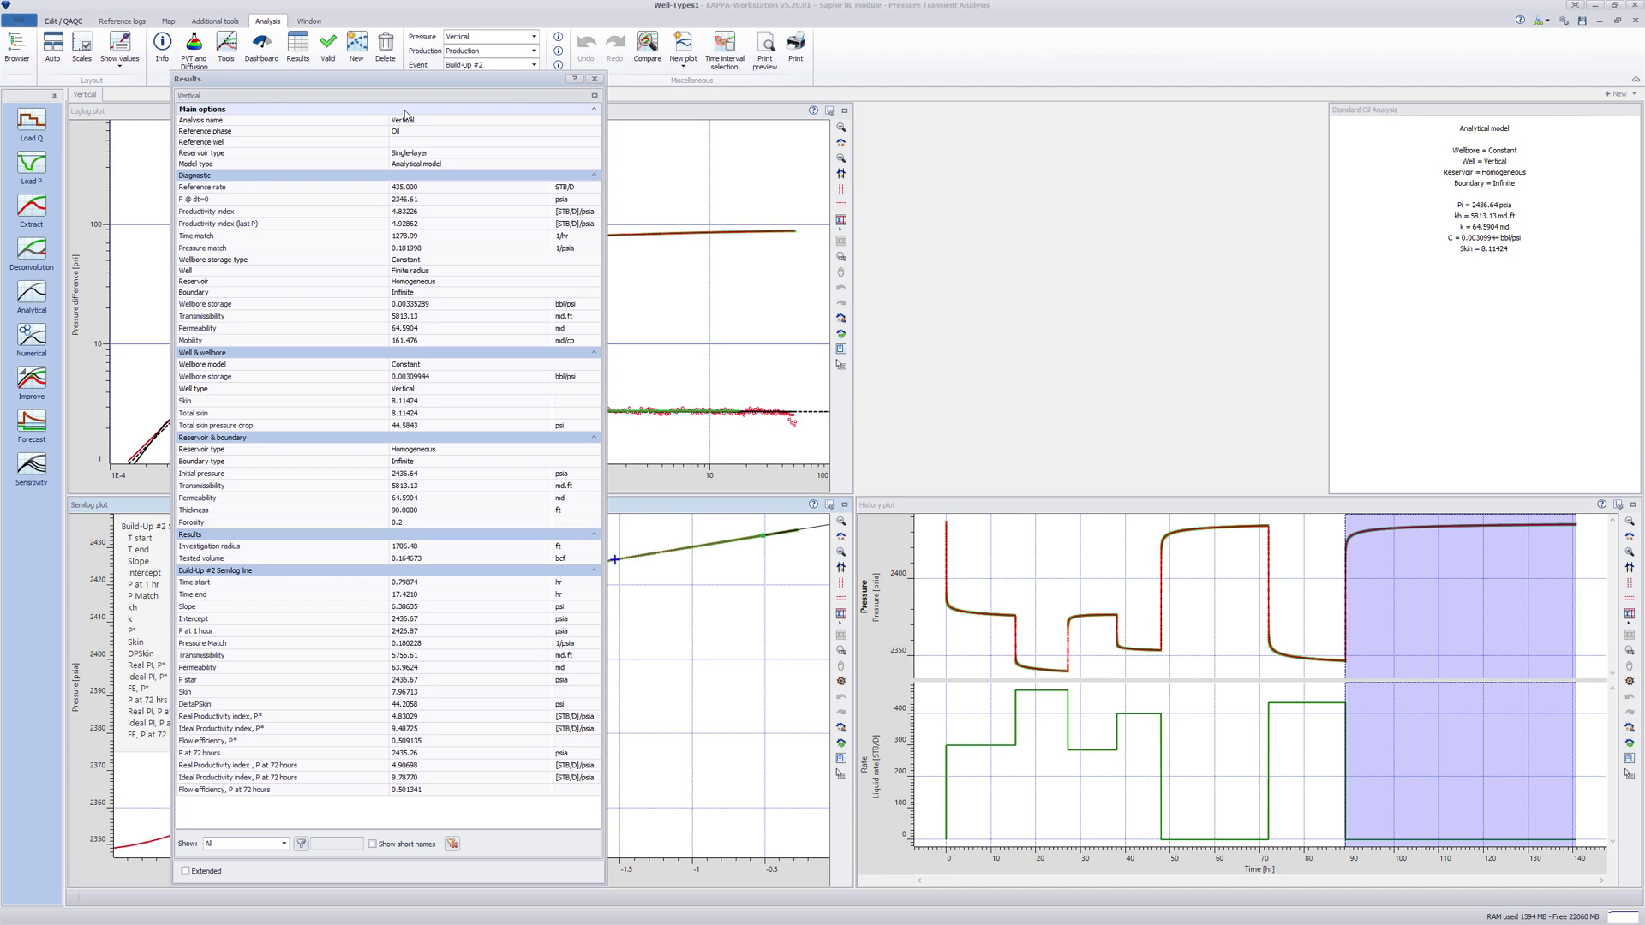
# - Copy the entire results table to the clipboard and close the Results window
pyautogui.hotkey('ctrl', 'a')
pyautogui.rightClick(406, 115)
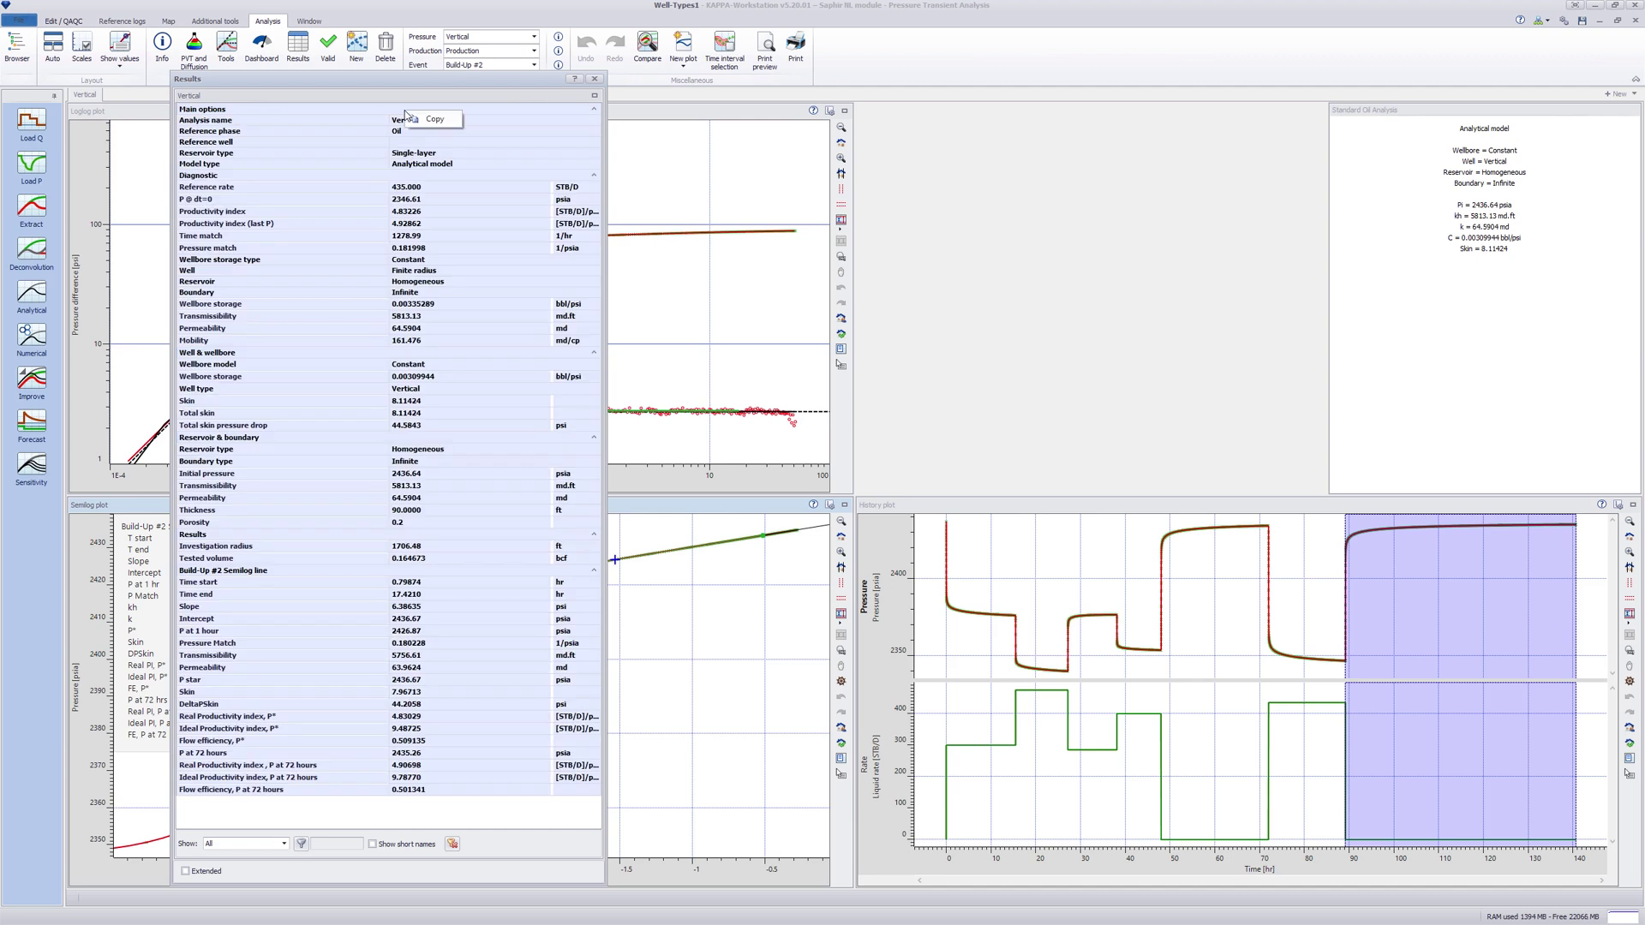
pyautogui.click(452, 120)
pyautogui.click(594, 79)
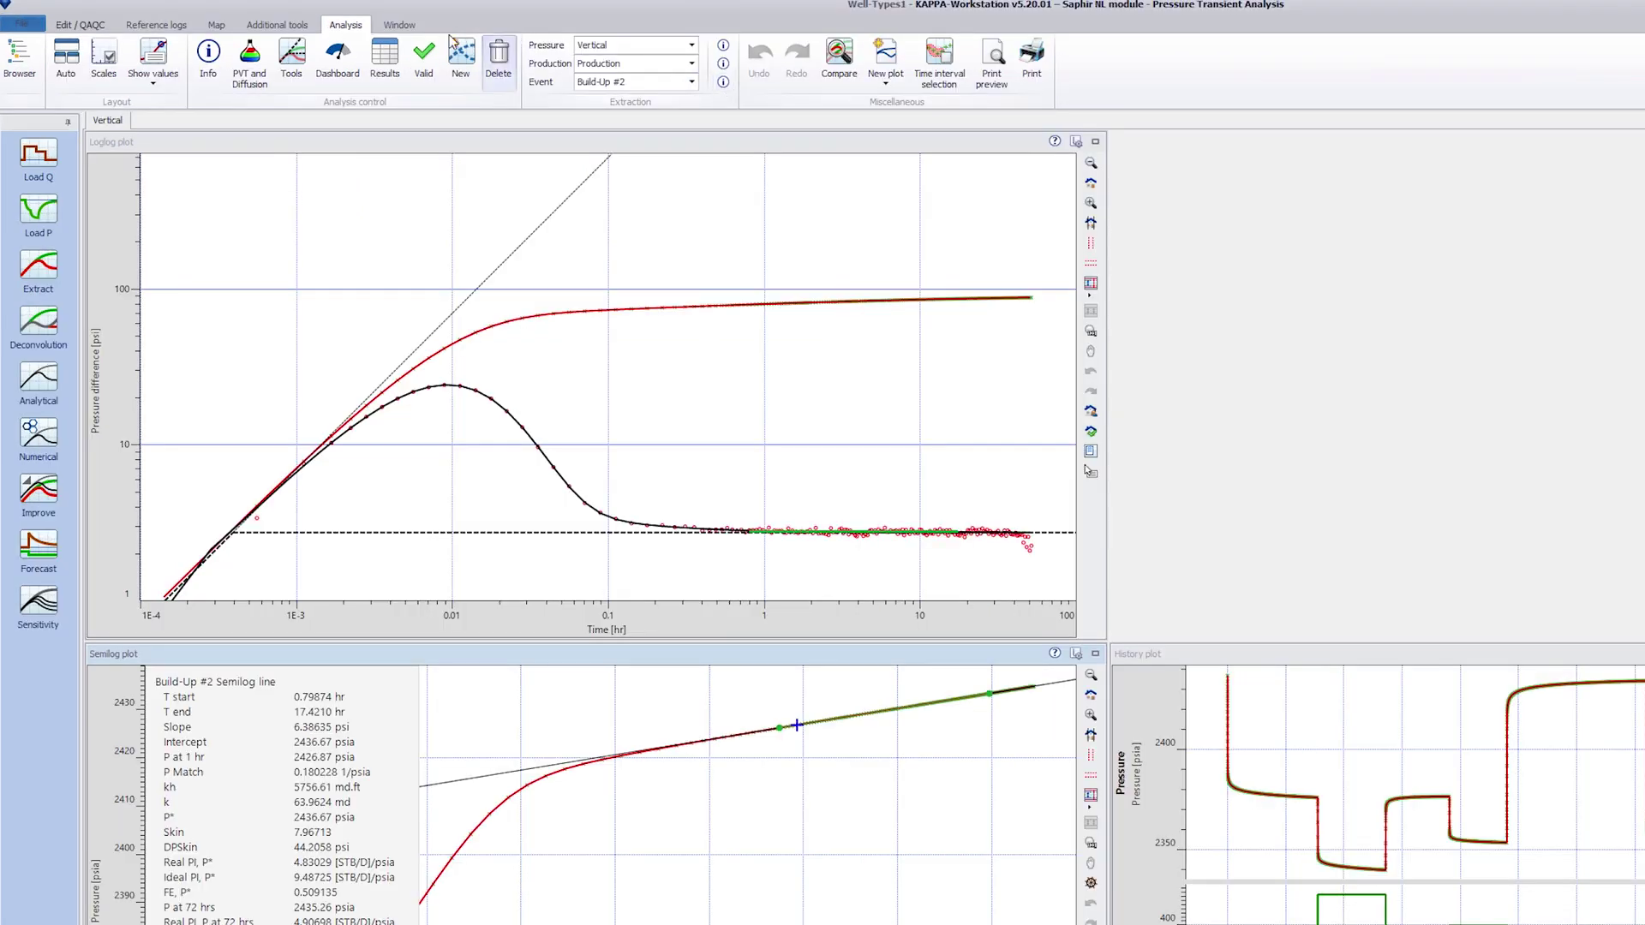
pyautogui.click(290, 26)
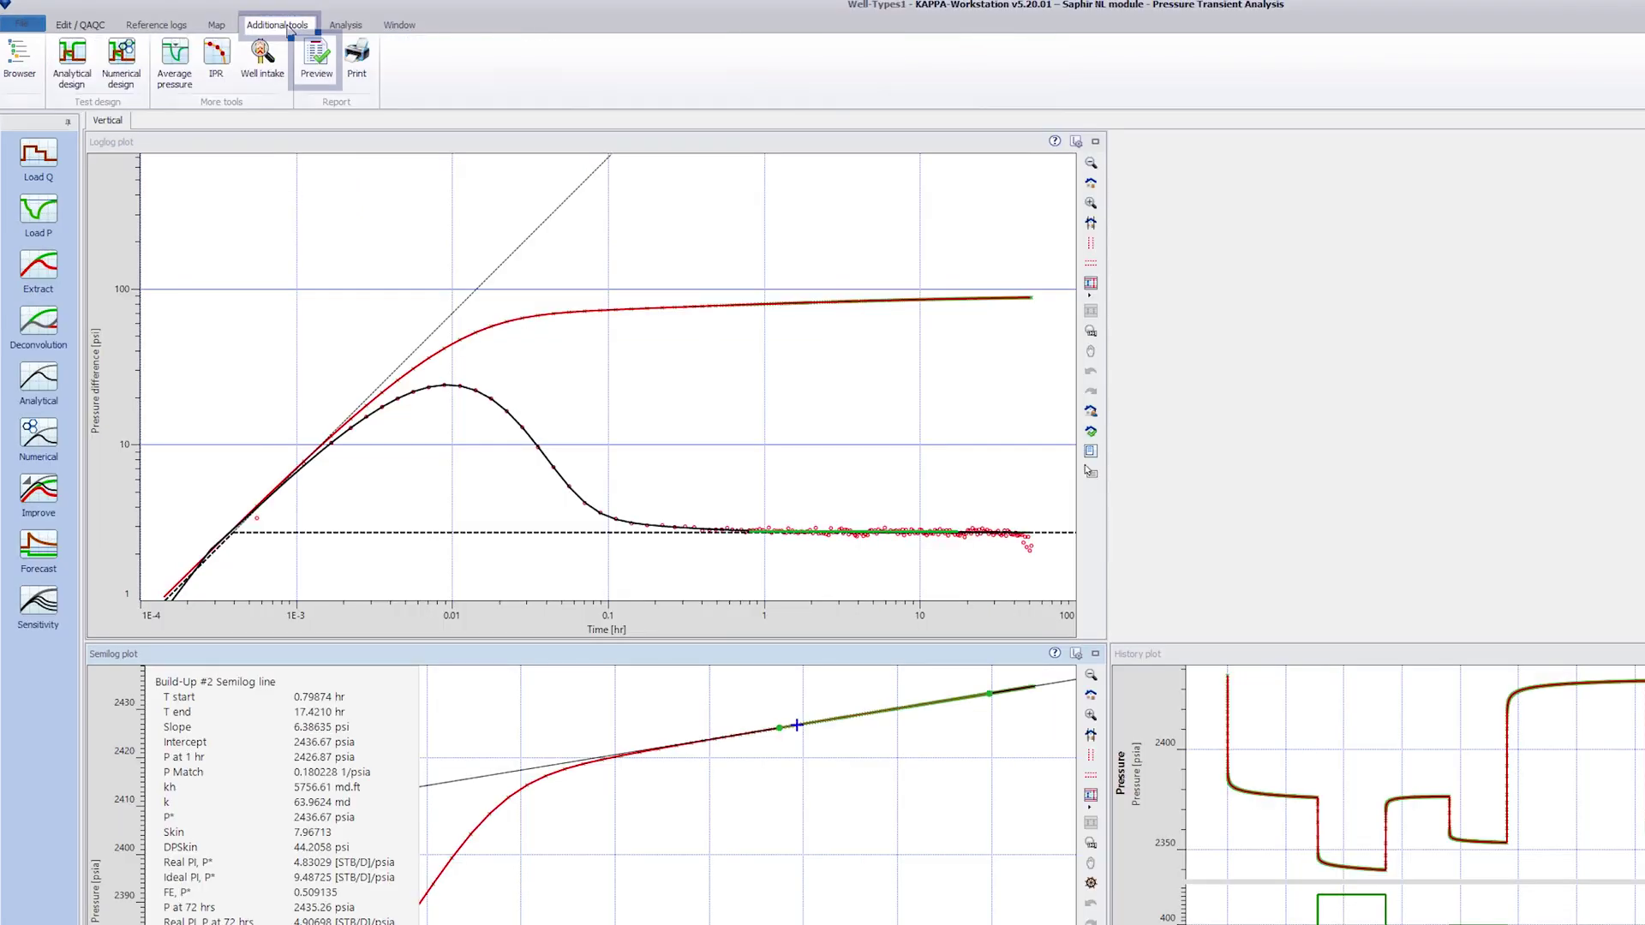
pyautogui.click(315, 62)
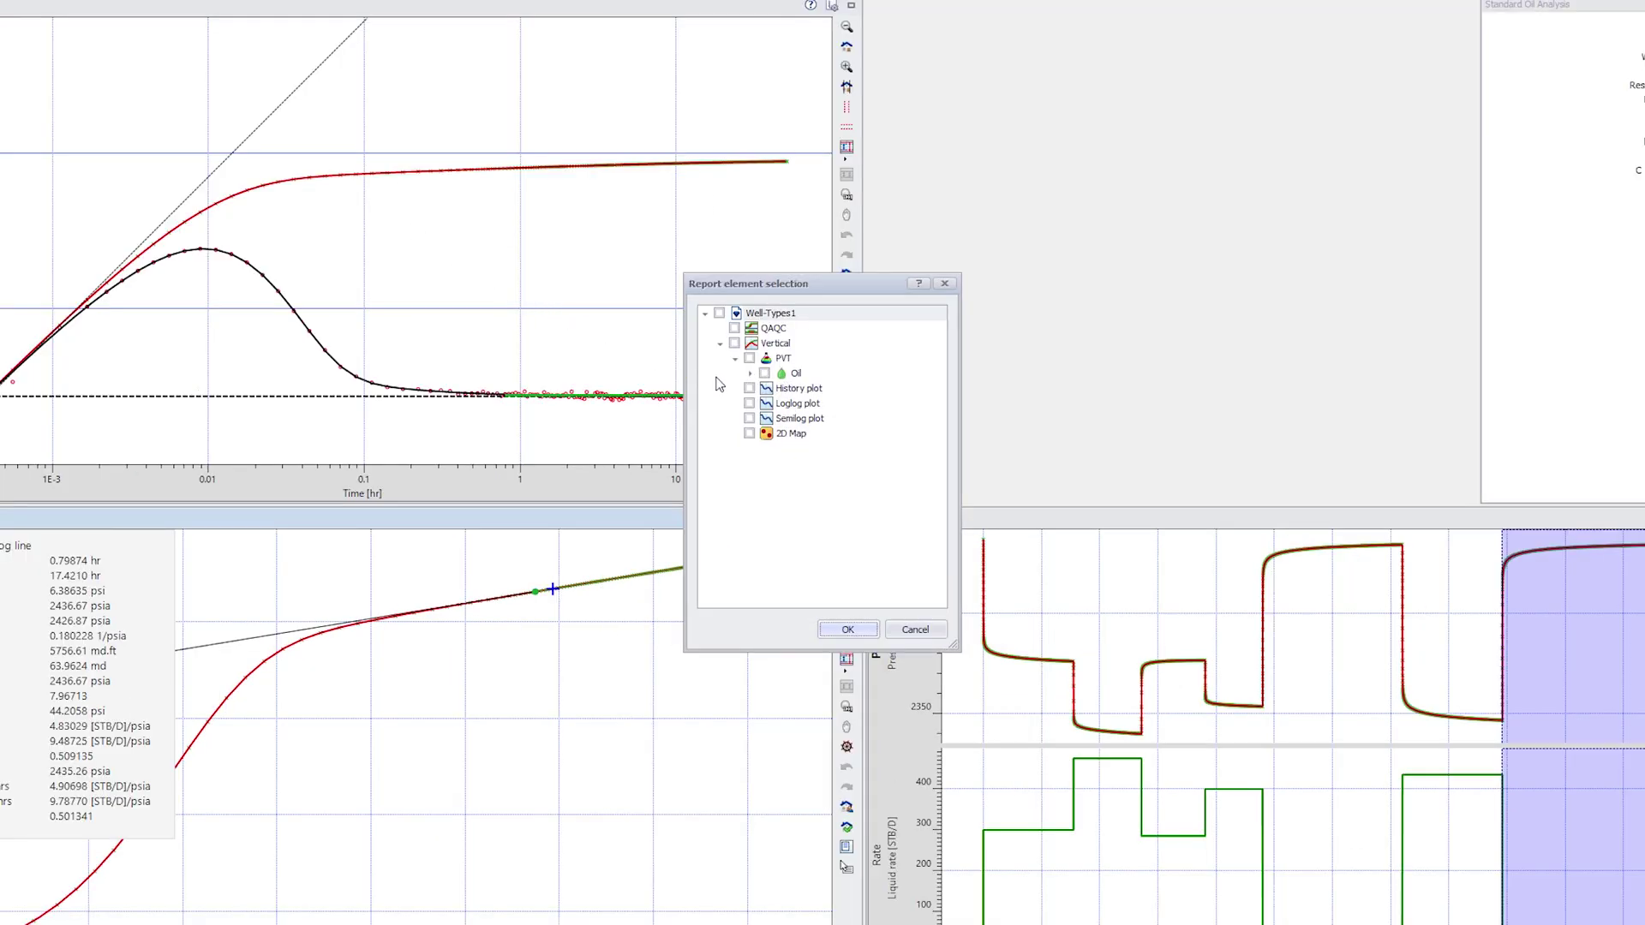
pyautogui.click(750, 389)
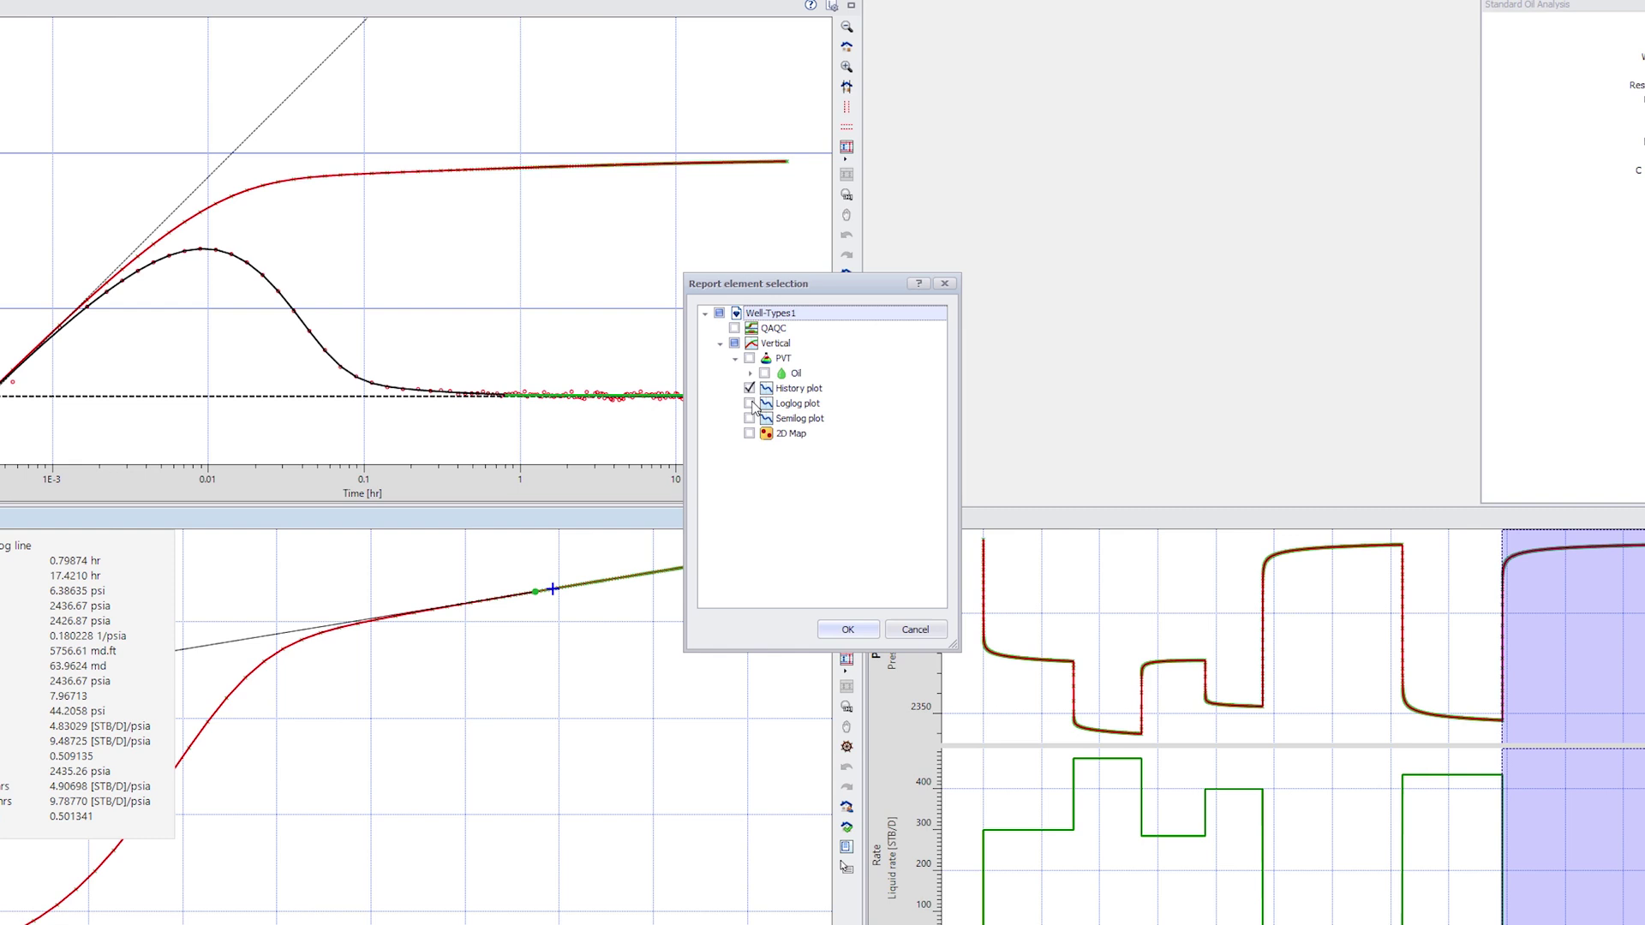
pyautogui.click(753, 403)
pyautogui.click(753, 417)
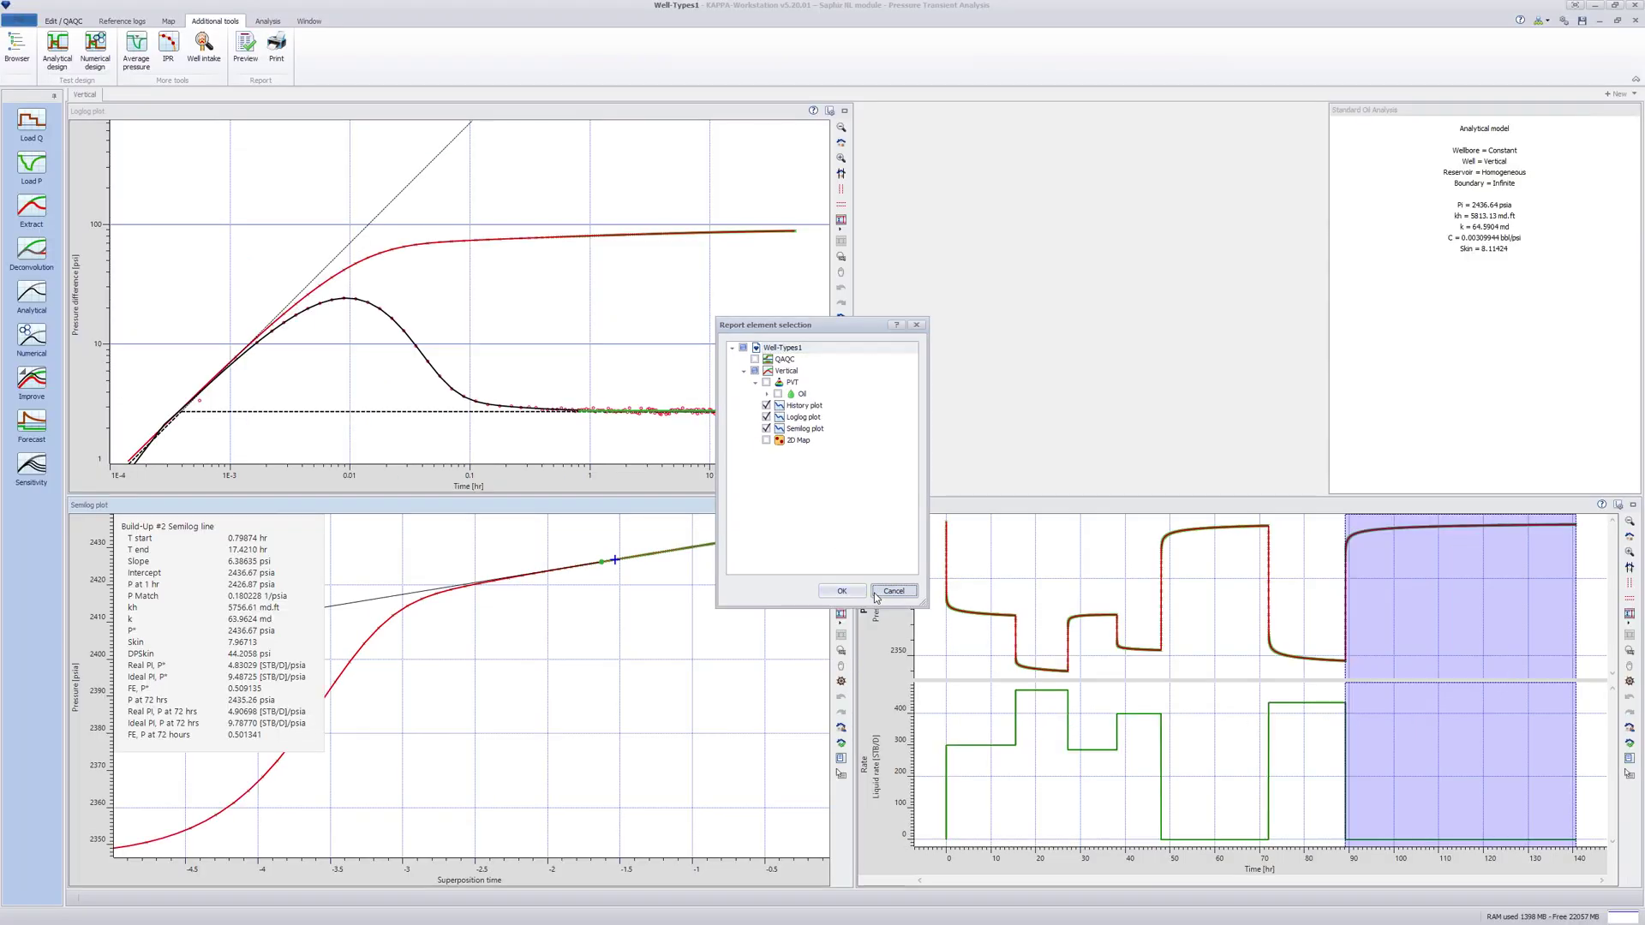
pyautogui.click(892, 592)
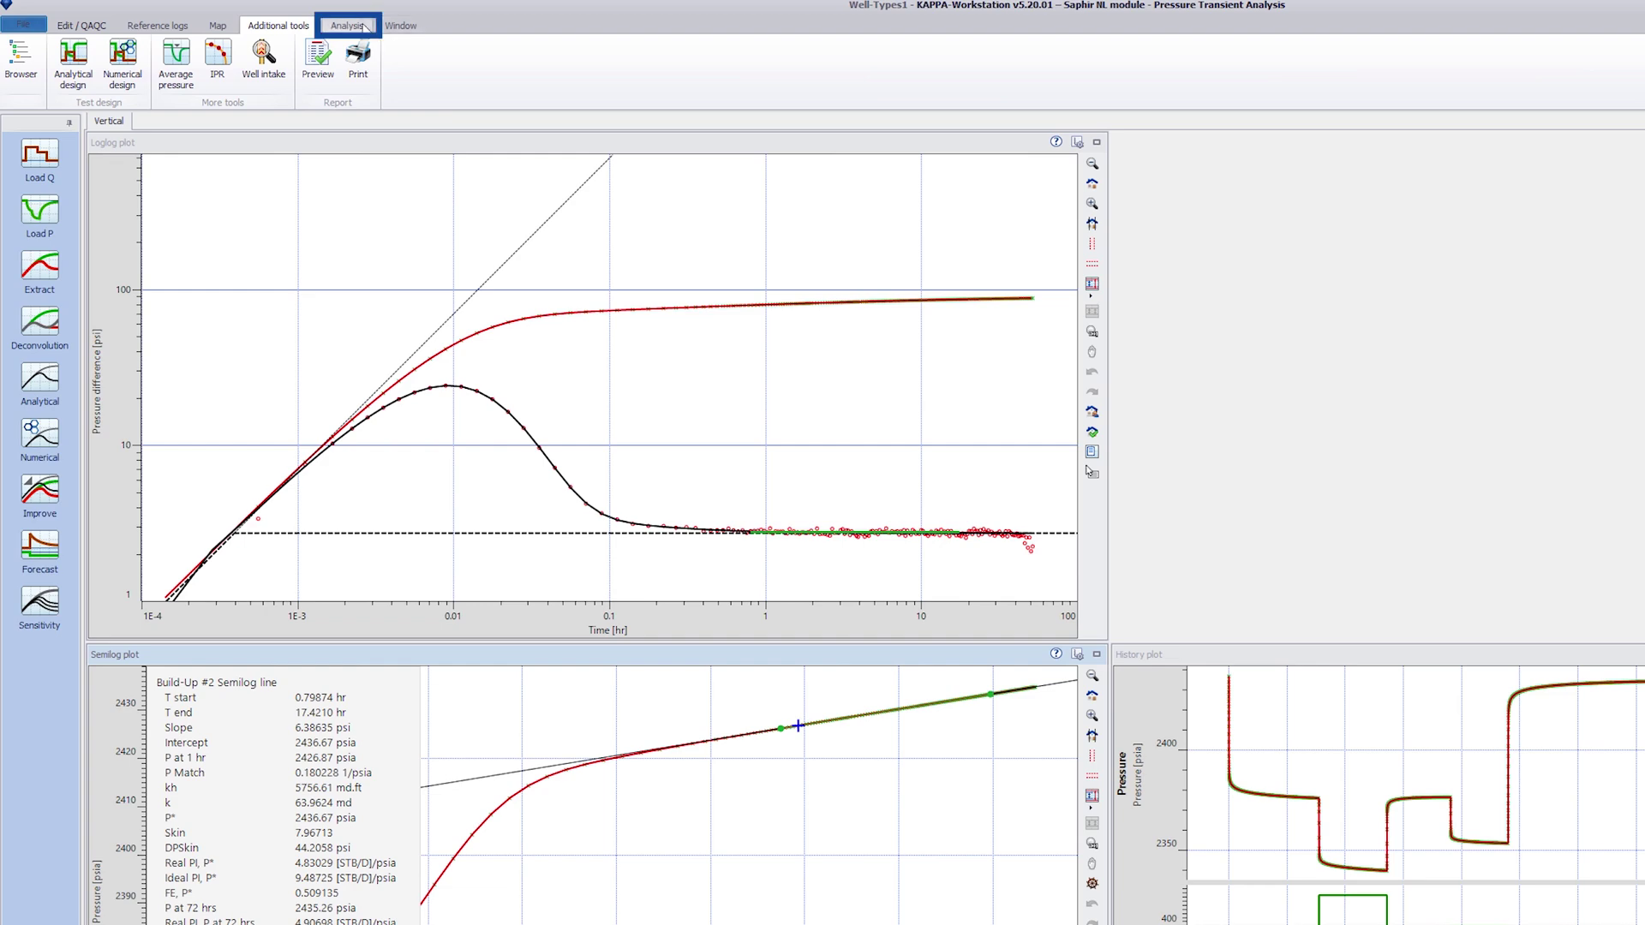
pyautogui.click(366, 28)
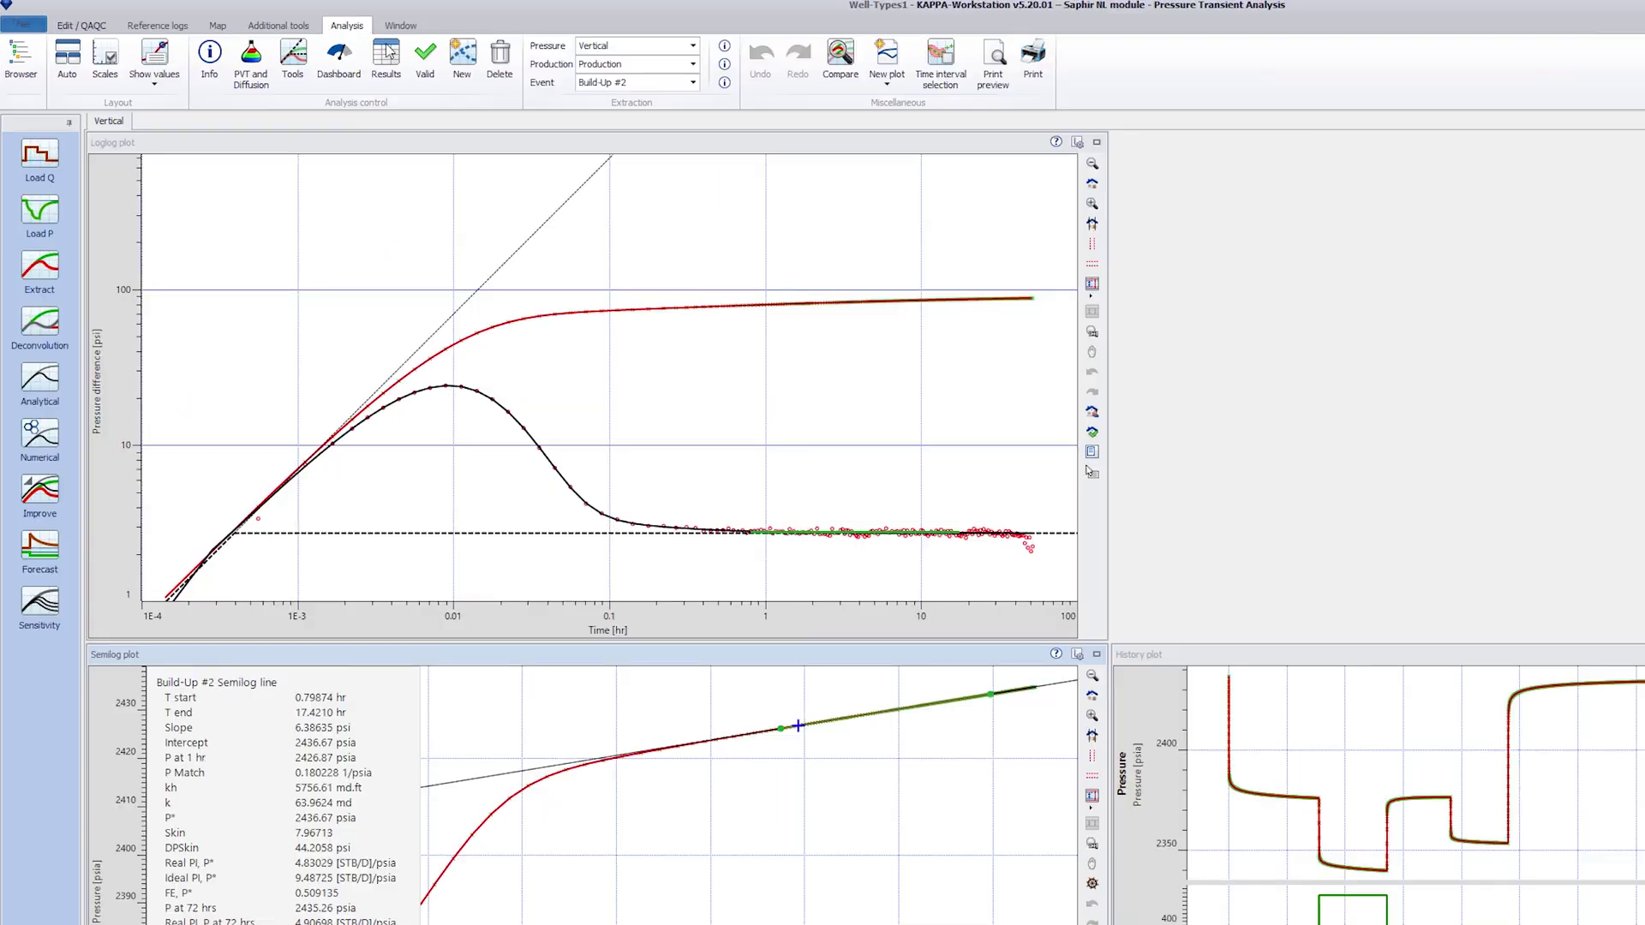
# - Start a new analysis initialized from Vertical, dropping its parameters, extraction and model
pyautogui.click(358, 47)
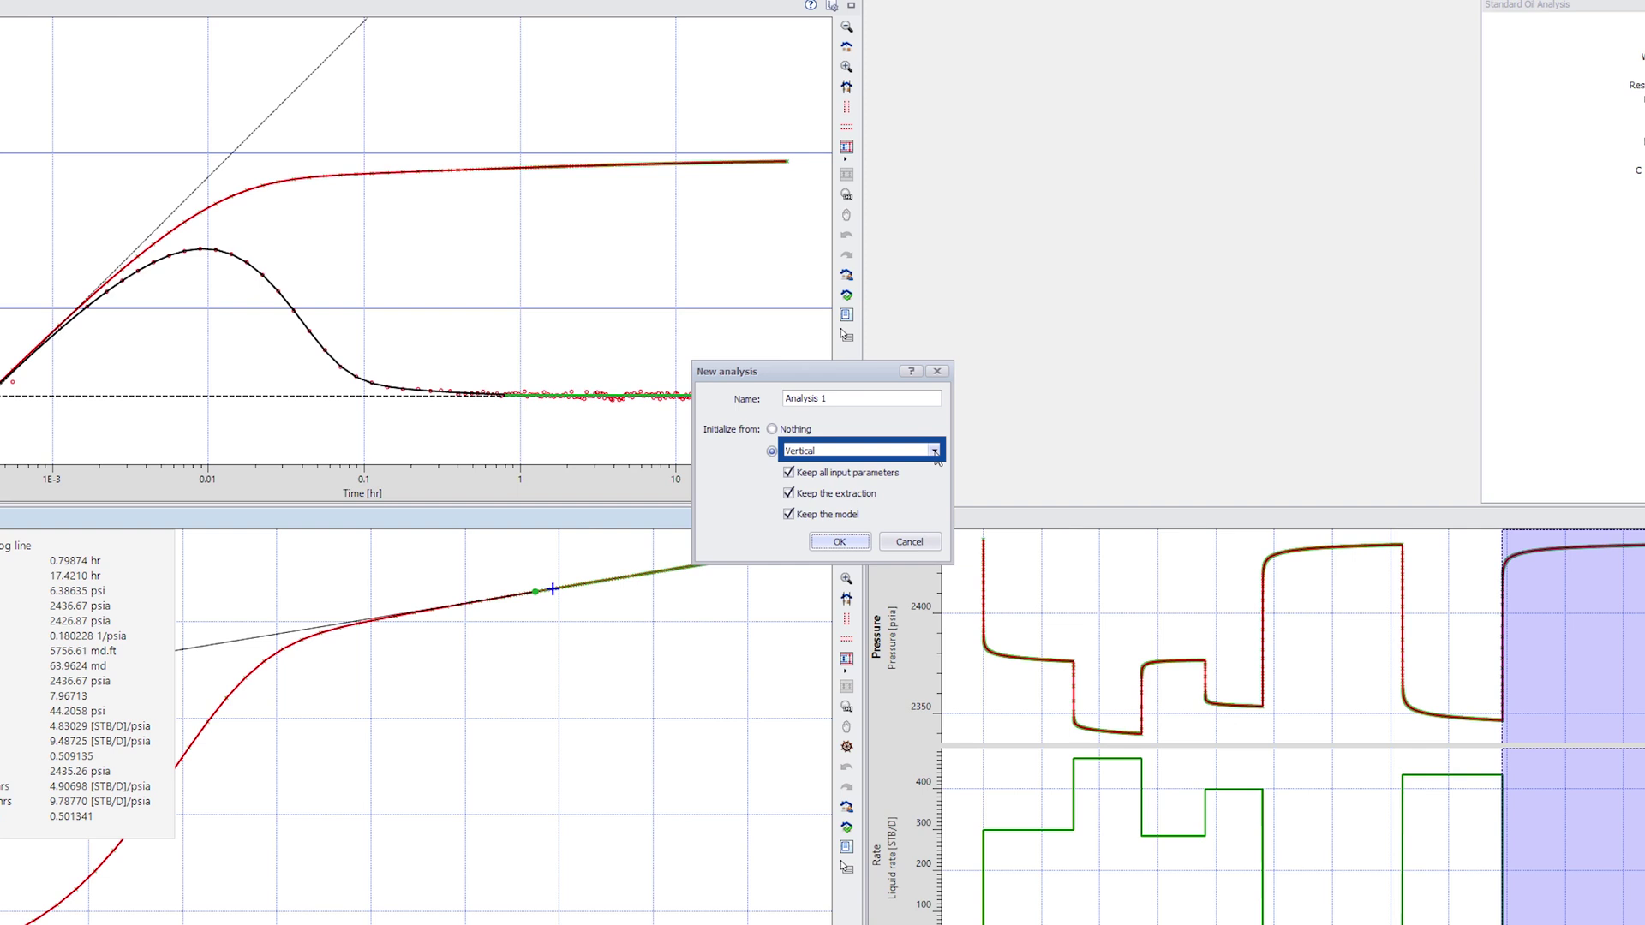
pyautogui.click(937, 453)
pyautogui.click(936, 453)
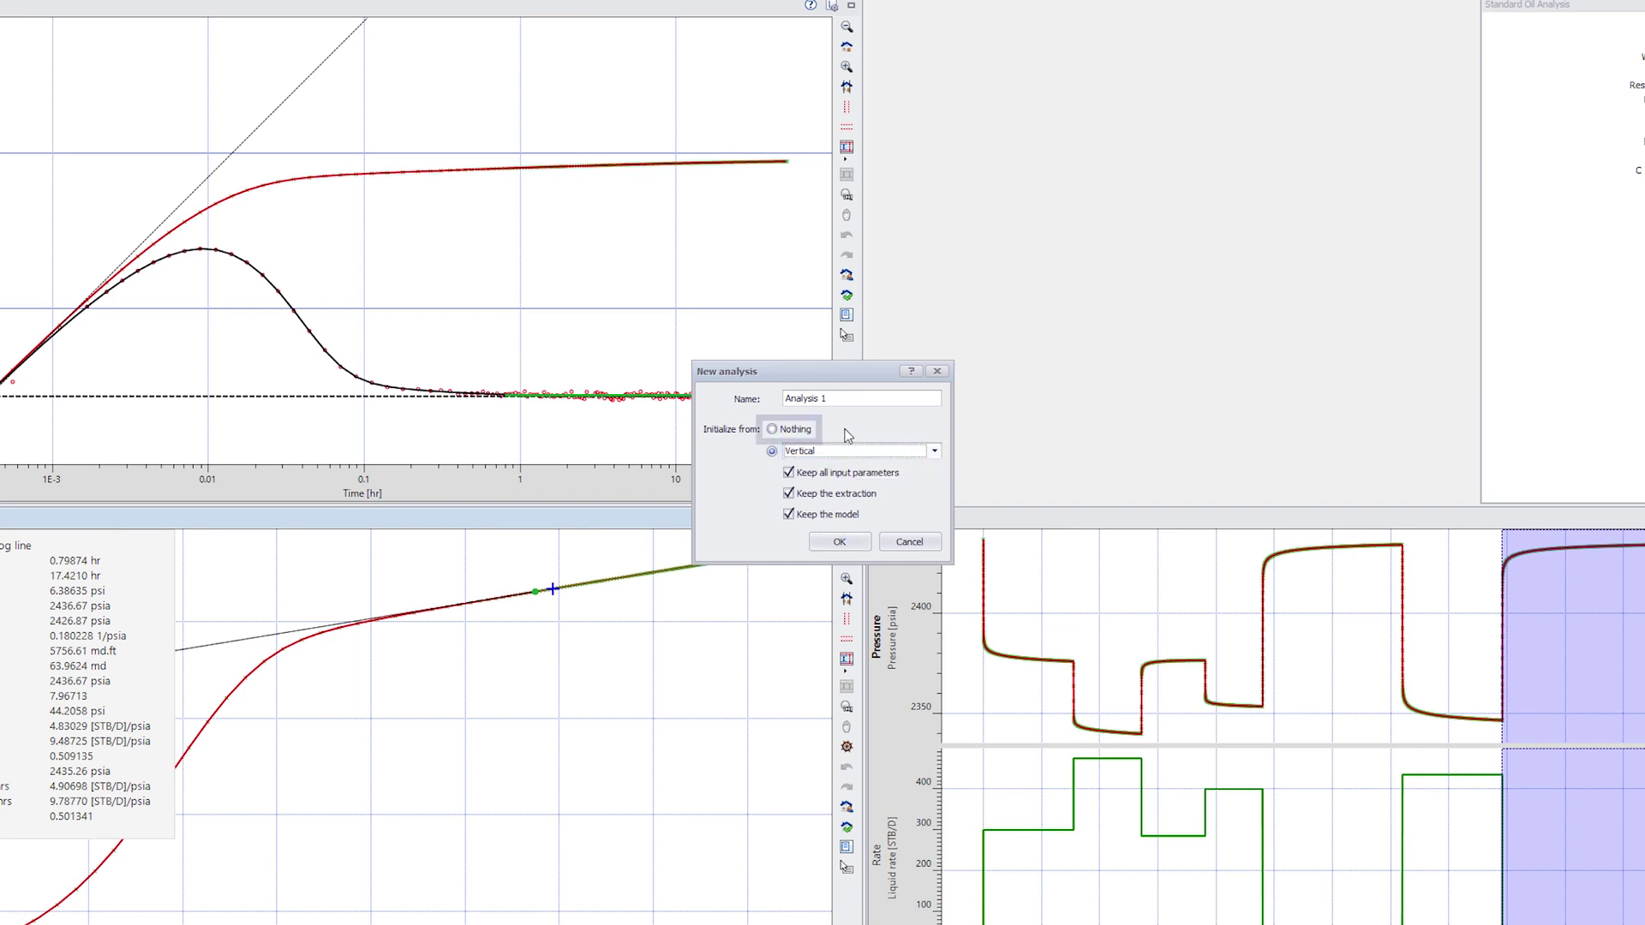
pyautogui.click(773, 430)
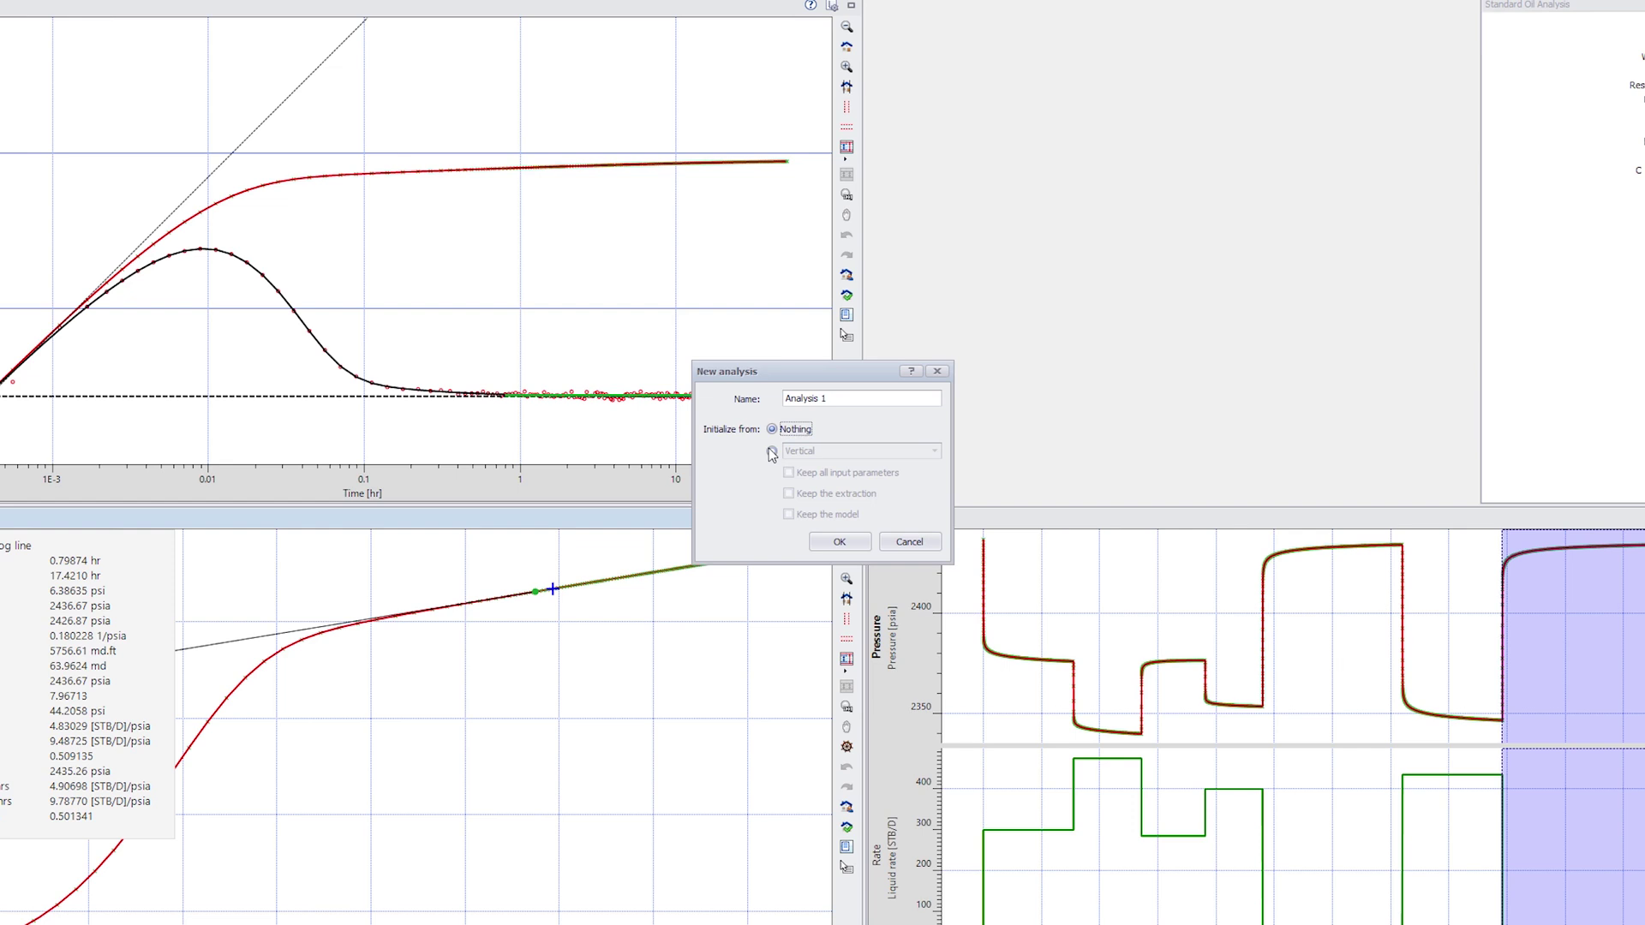
pyautogui.click(772, 451)
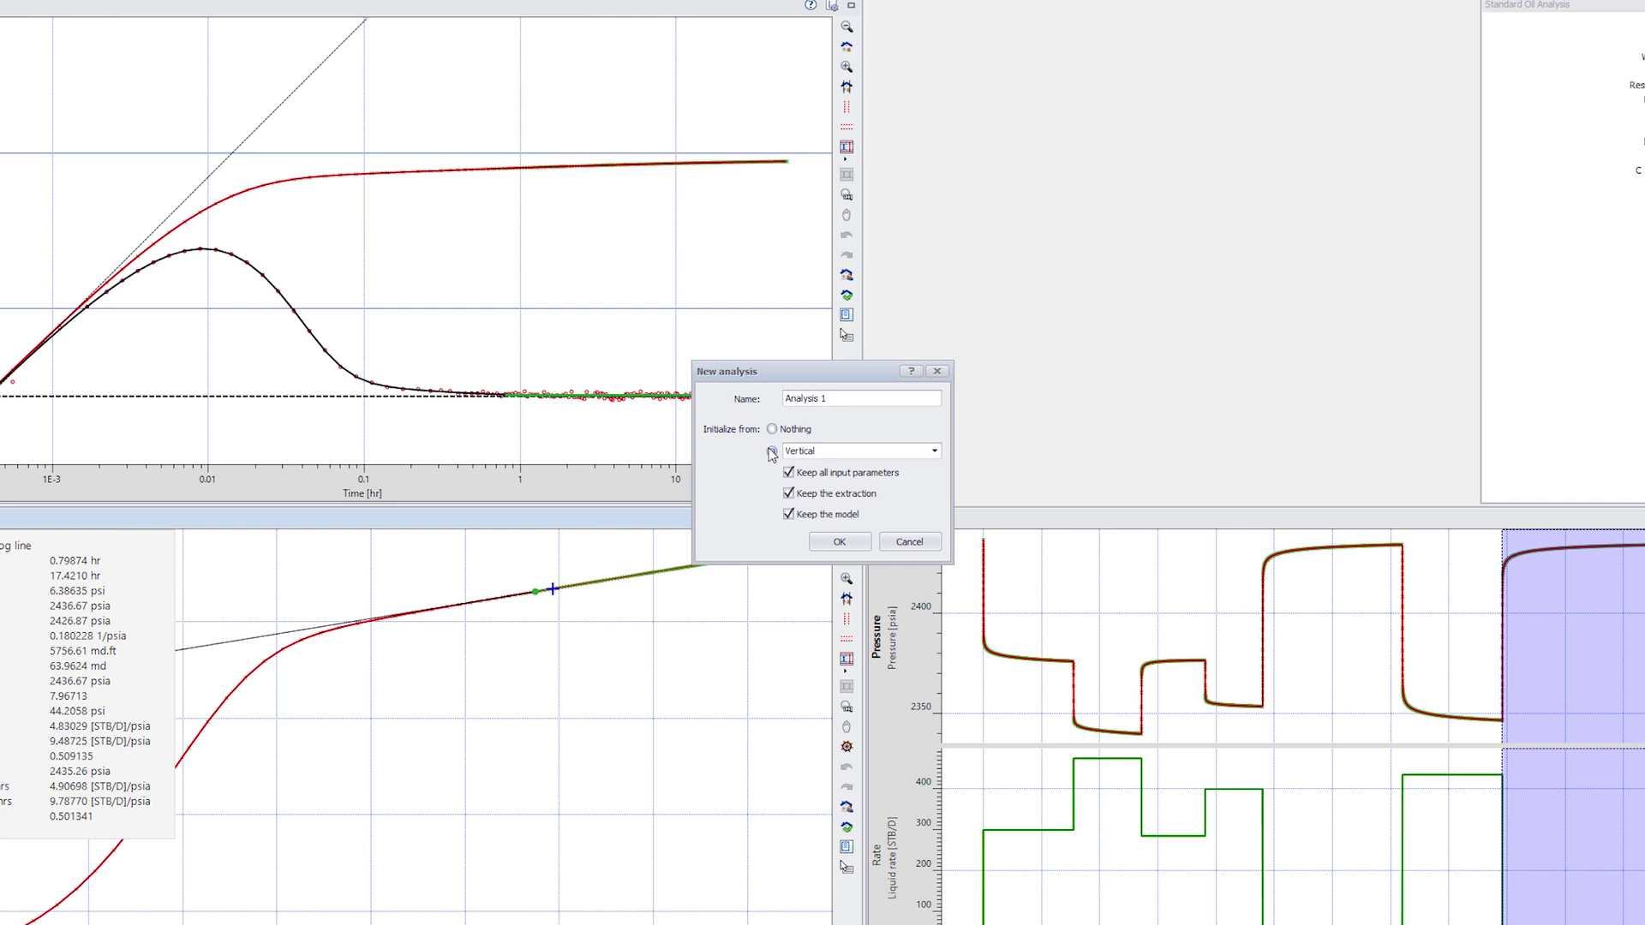
pyautogui.click(802, 478)
pyautogui.click(851, 543)
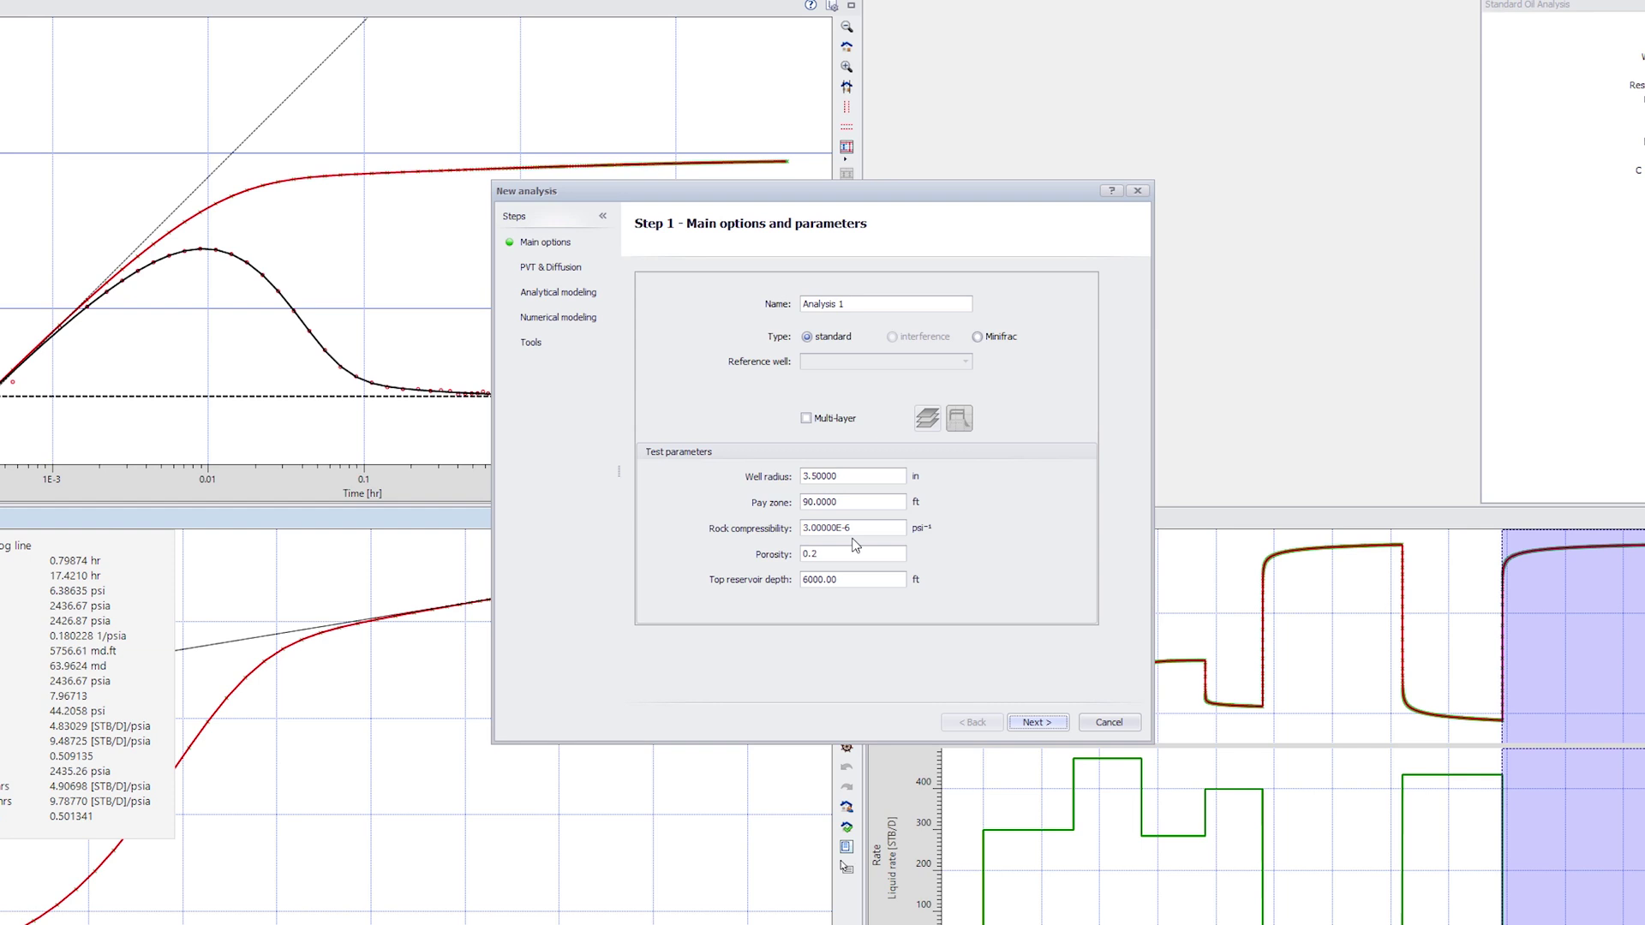
# - Accept the default wizard settings through to the initial model and finish Analysis 1
pyautogui.click(1056, 724)
pyautogui.click(1056, 724)
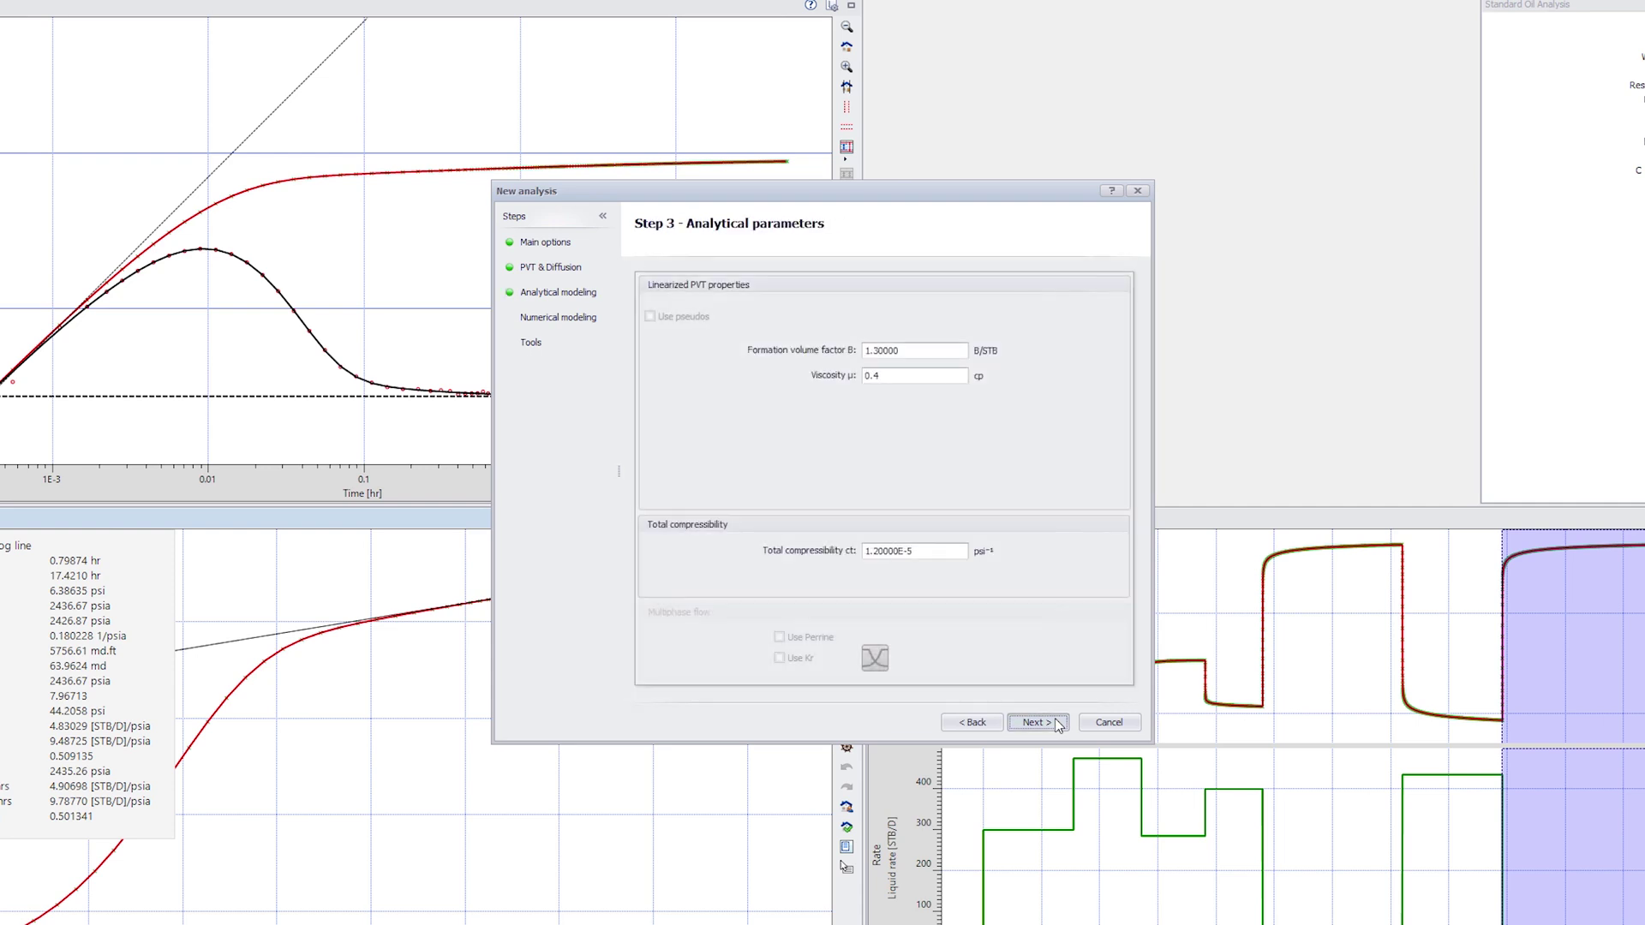
pyautogui.click(1057, 724)
pyautogui.click(1056, 724)
pyautogui.click(1037, 723)
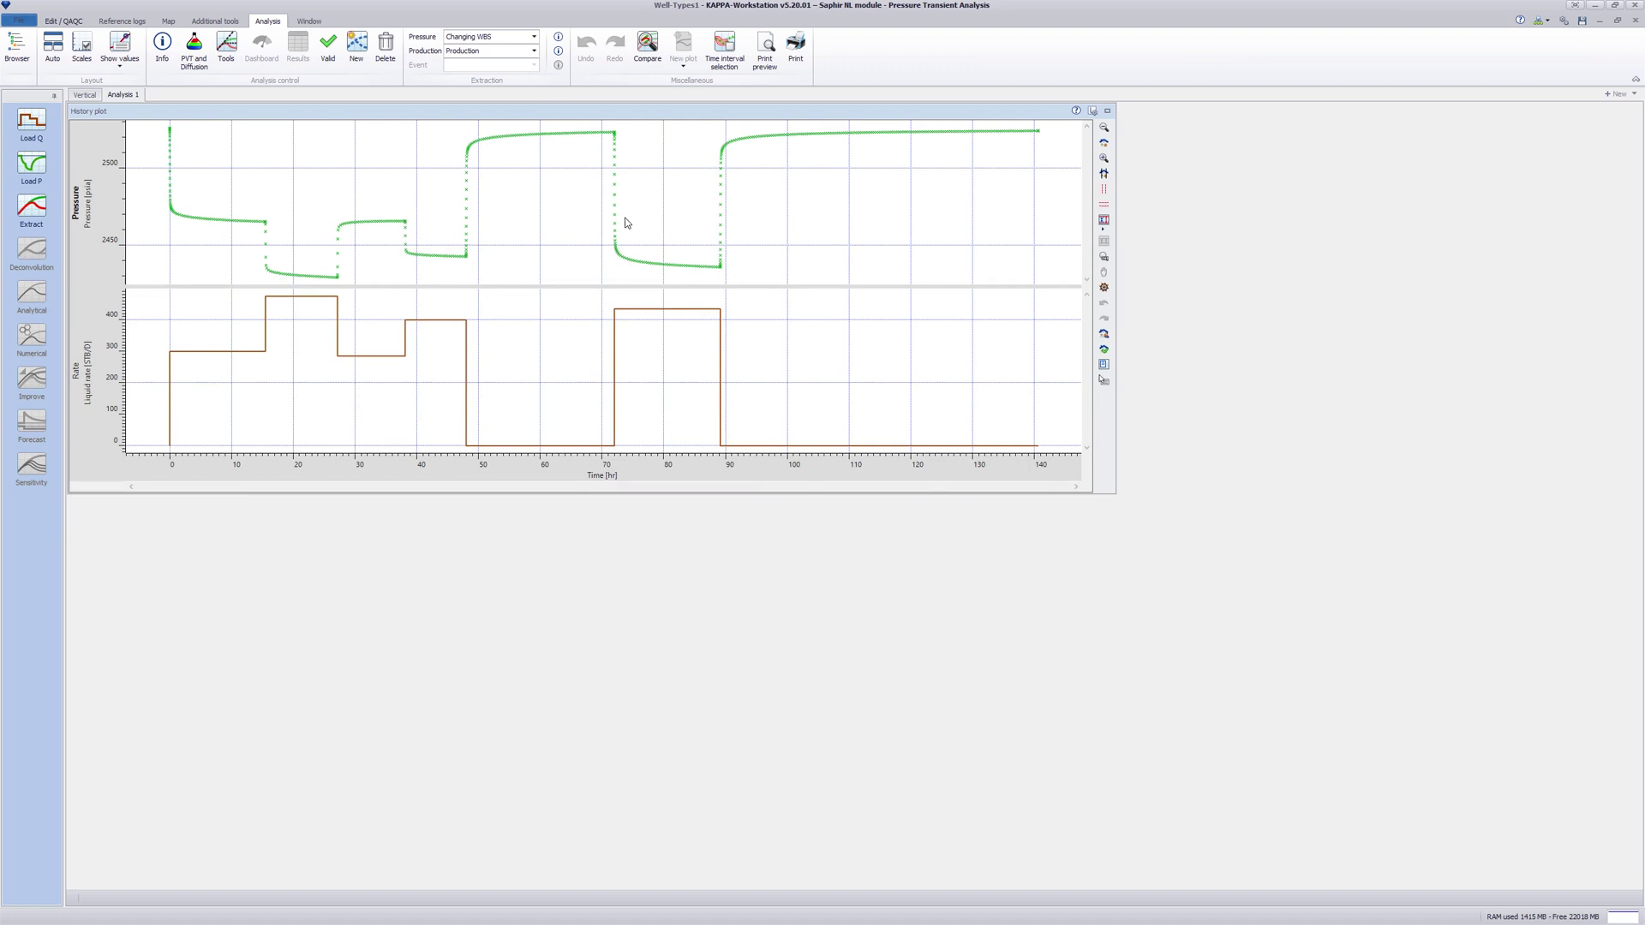
# - Switch Analysis 1's pressure data from Changing WBS to the Limited Entry gauge
pyautogui.click(533, 38)
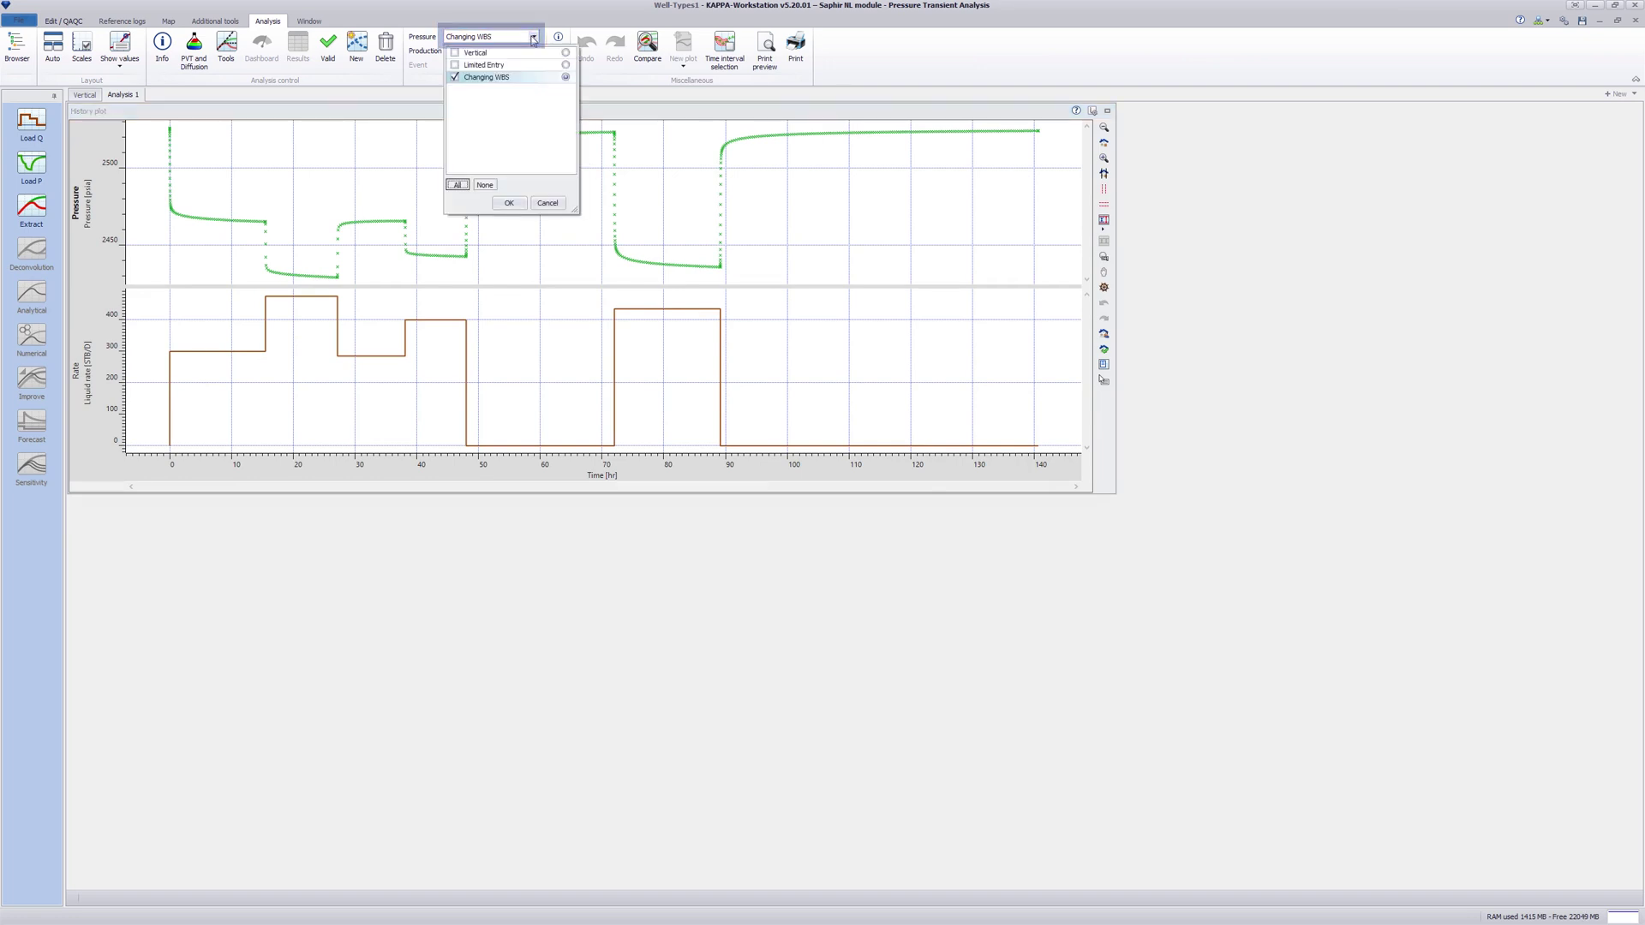
pyautogui.click(455, 66)
pyautogui.click(509, 202)
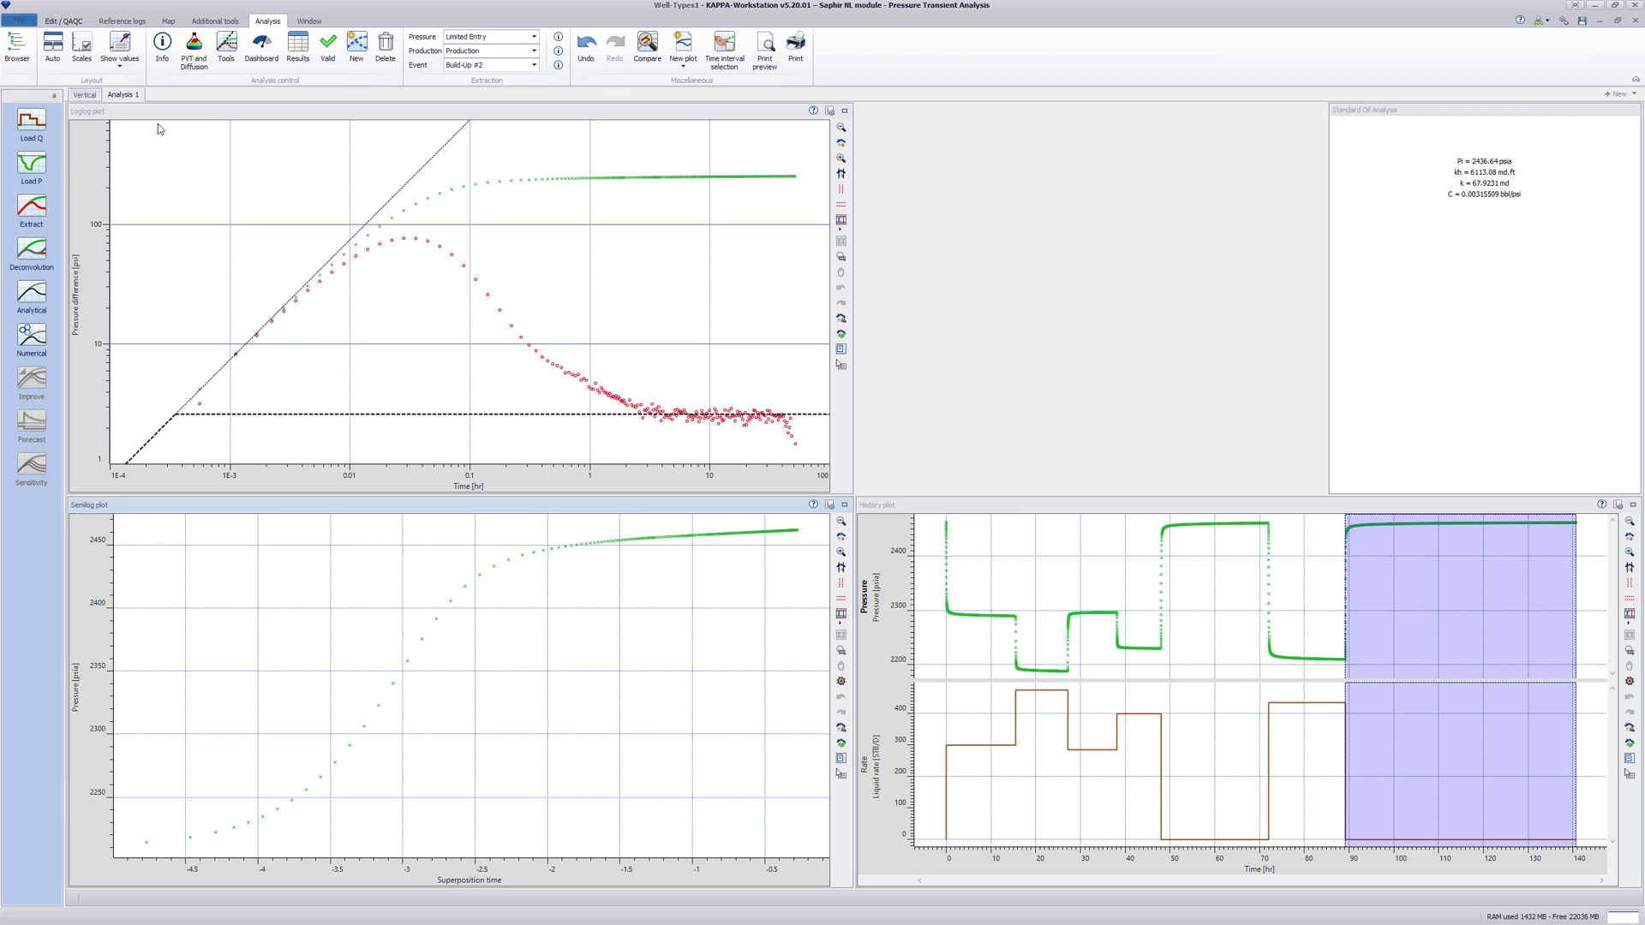
# - Maximize the loglog plot and set its diagnostic well model to Limited entry
pyautogui.doubleClick(173, 112)
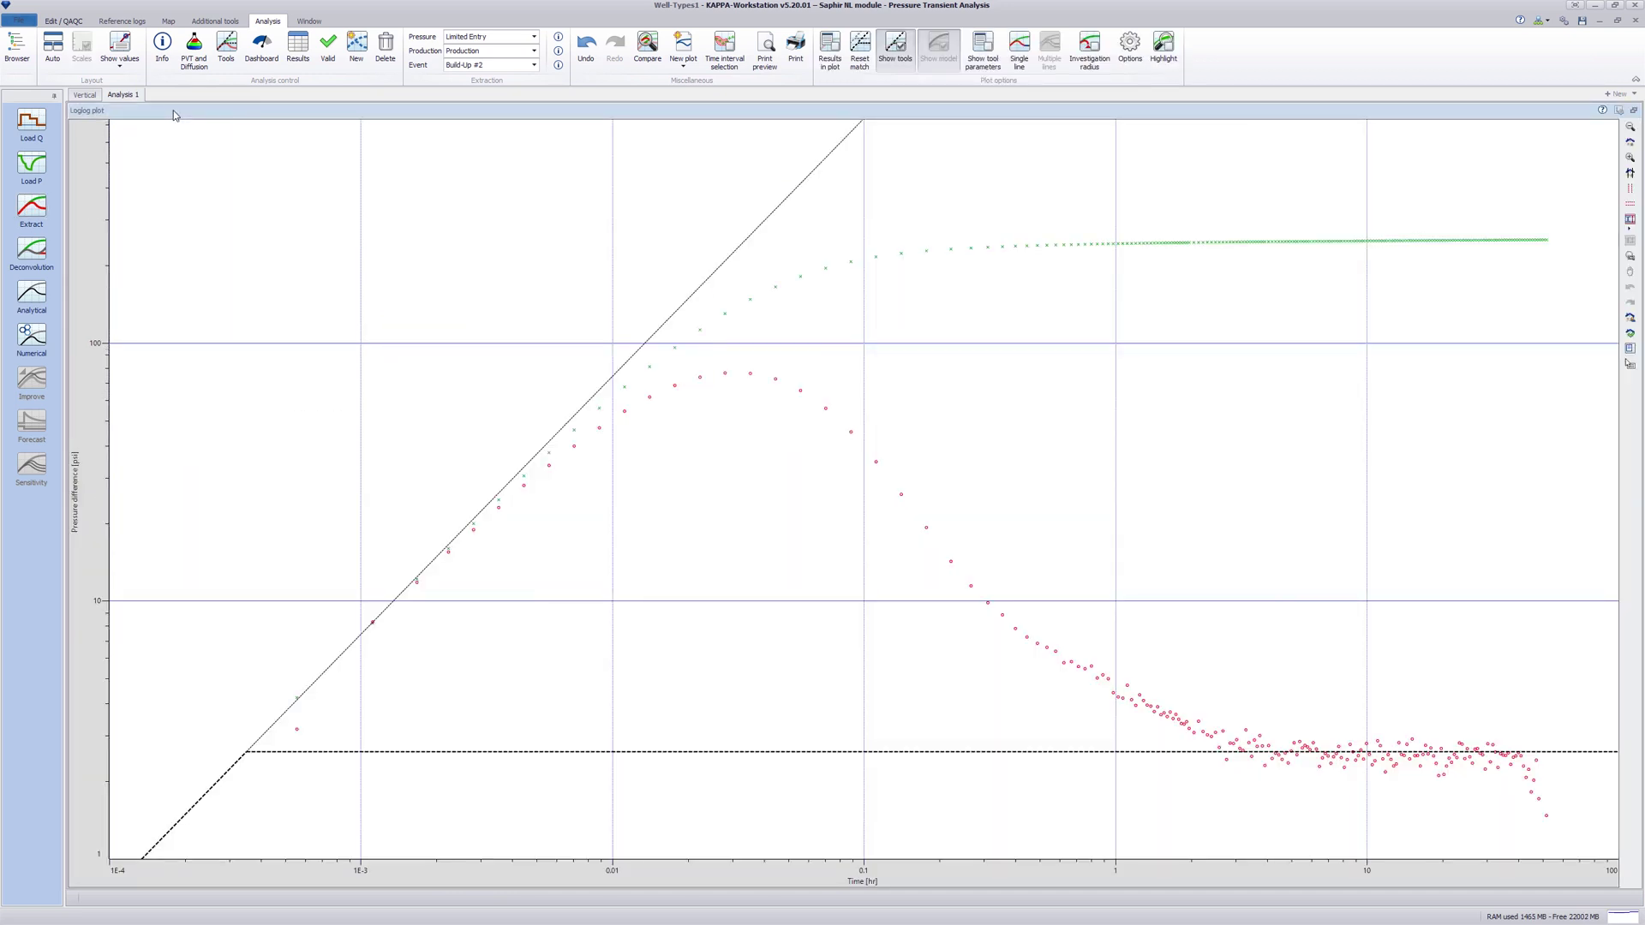
pyautogui.click(226, 48)
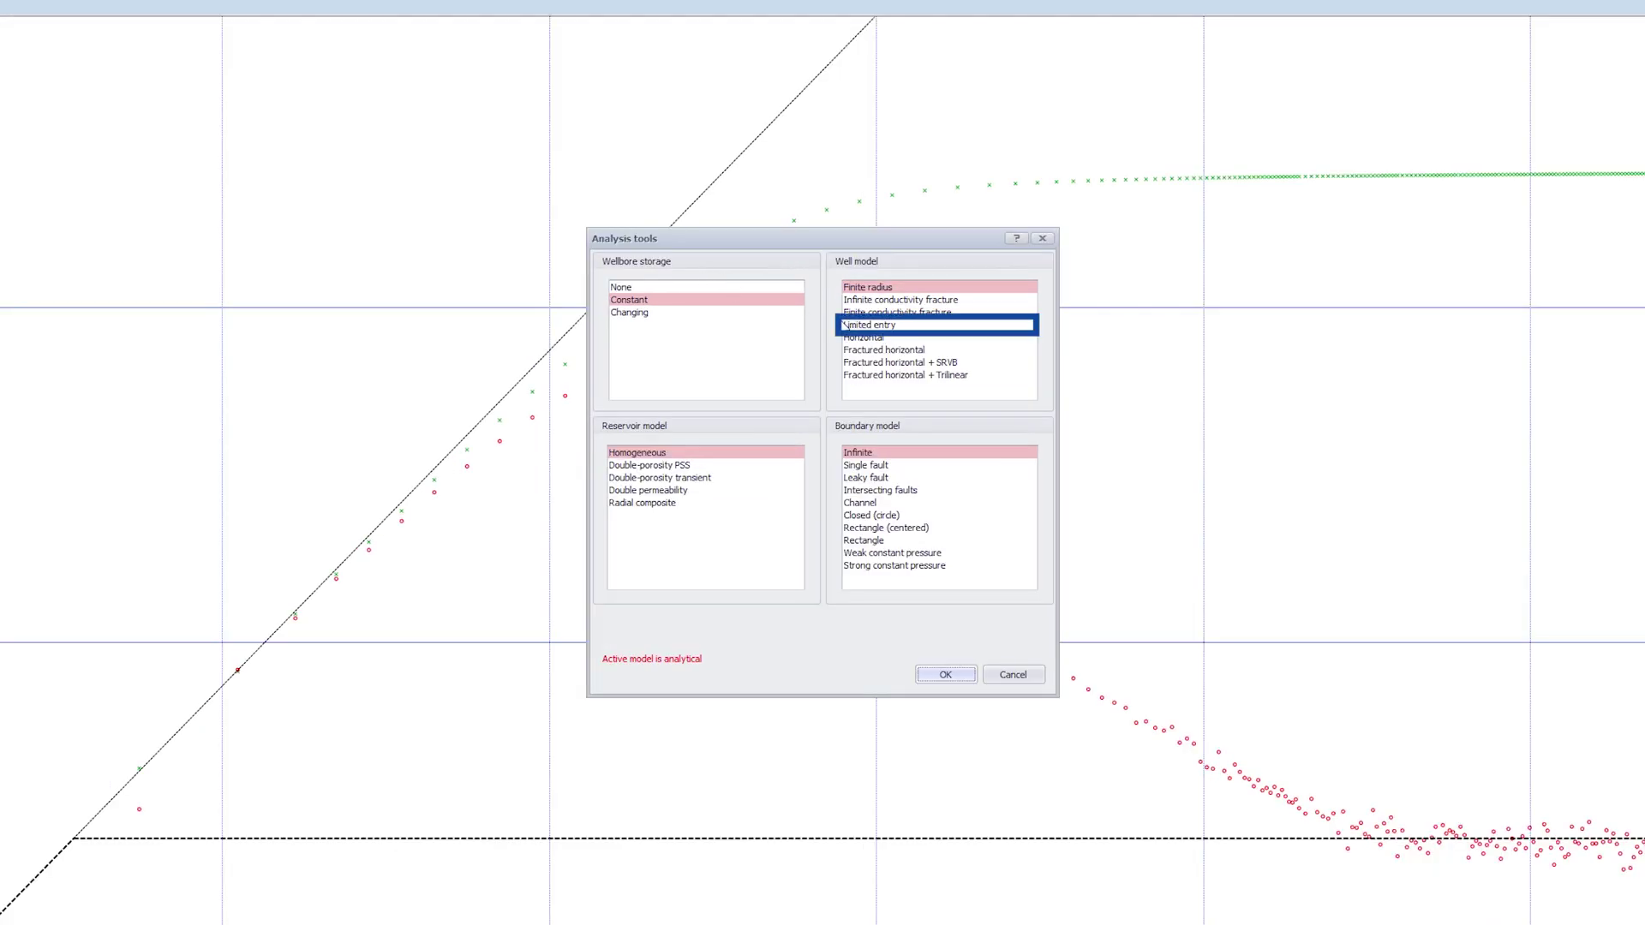
pyautogui.click(849, 357)
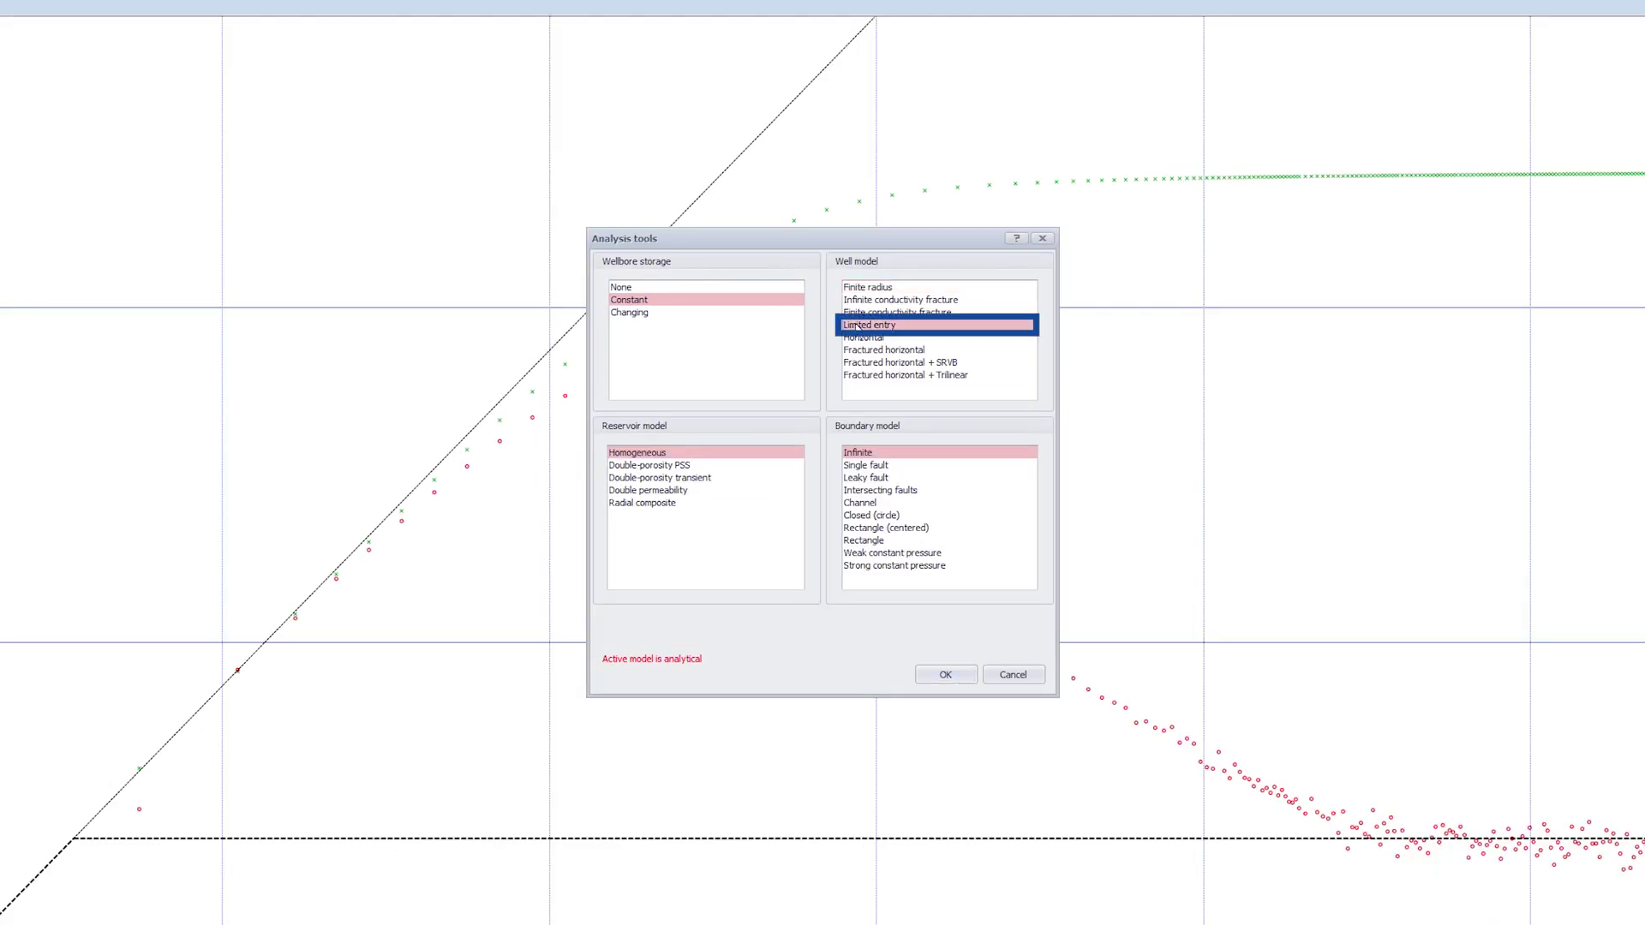
pyautogui.click(945, 675)
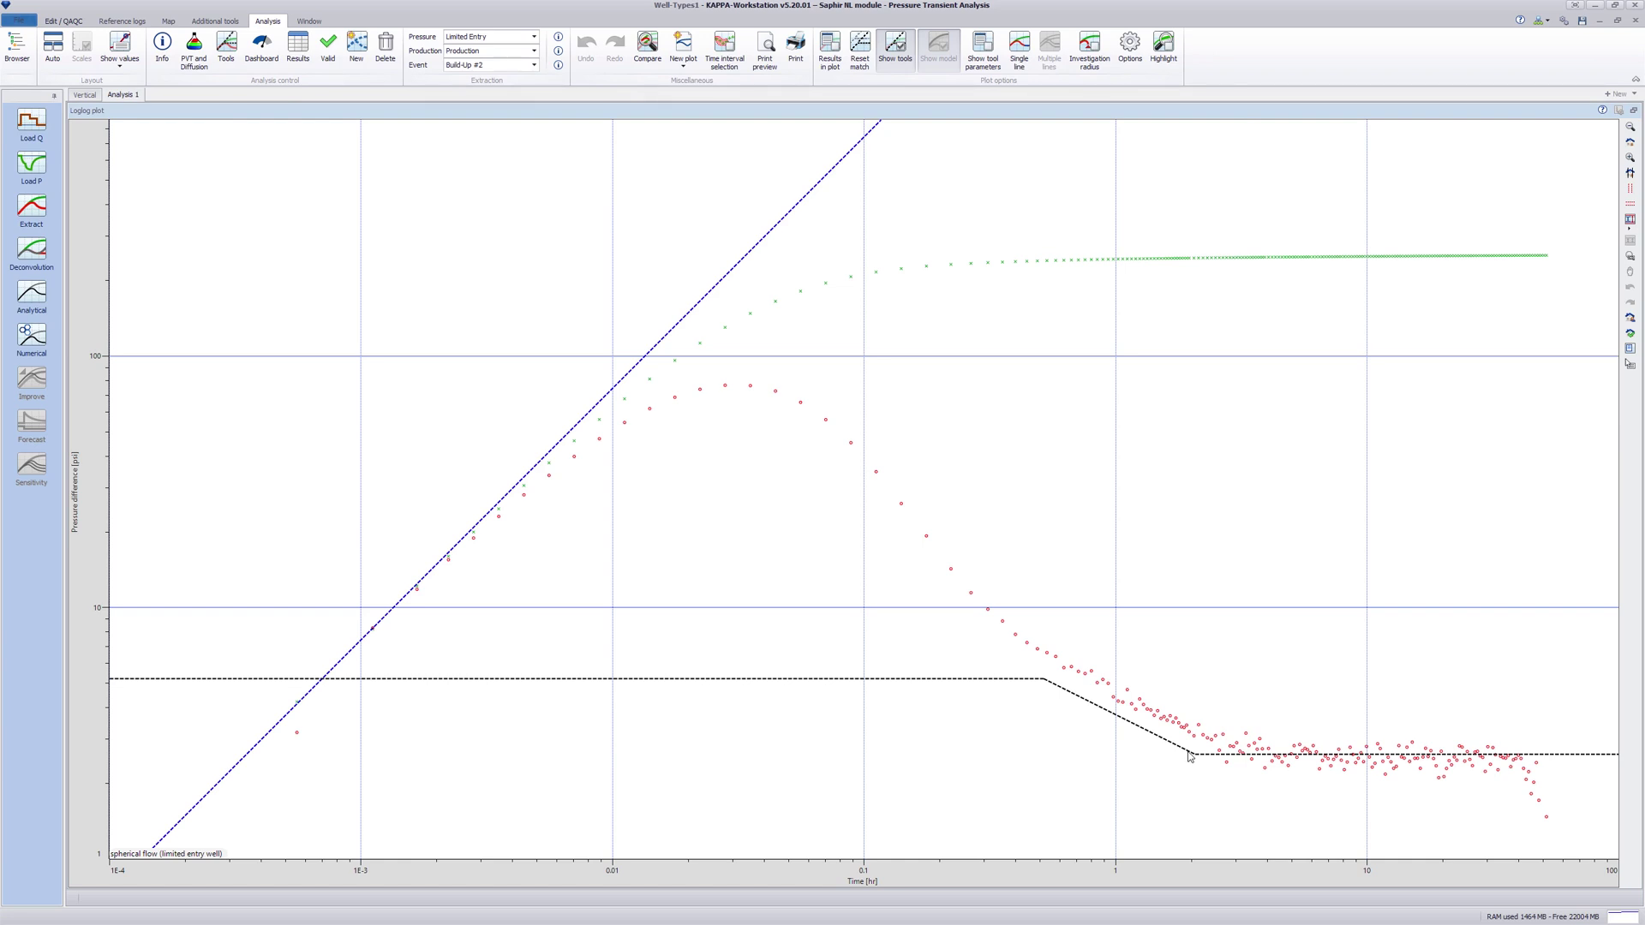
# - Set tool parameter Hw to 12 ft and lay the spherical-flow line onto the derivative
pyautogui.click(992, 54)
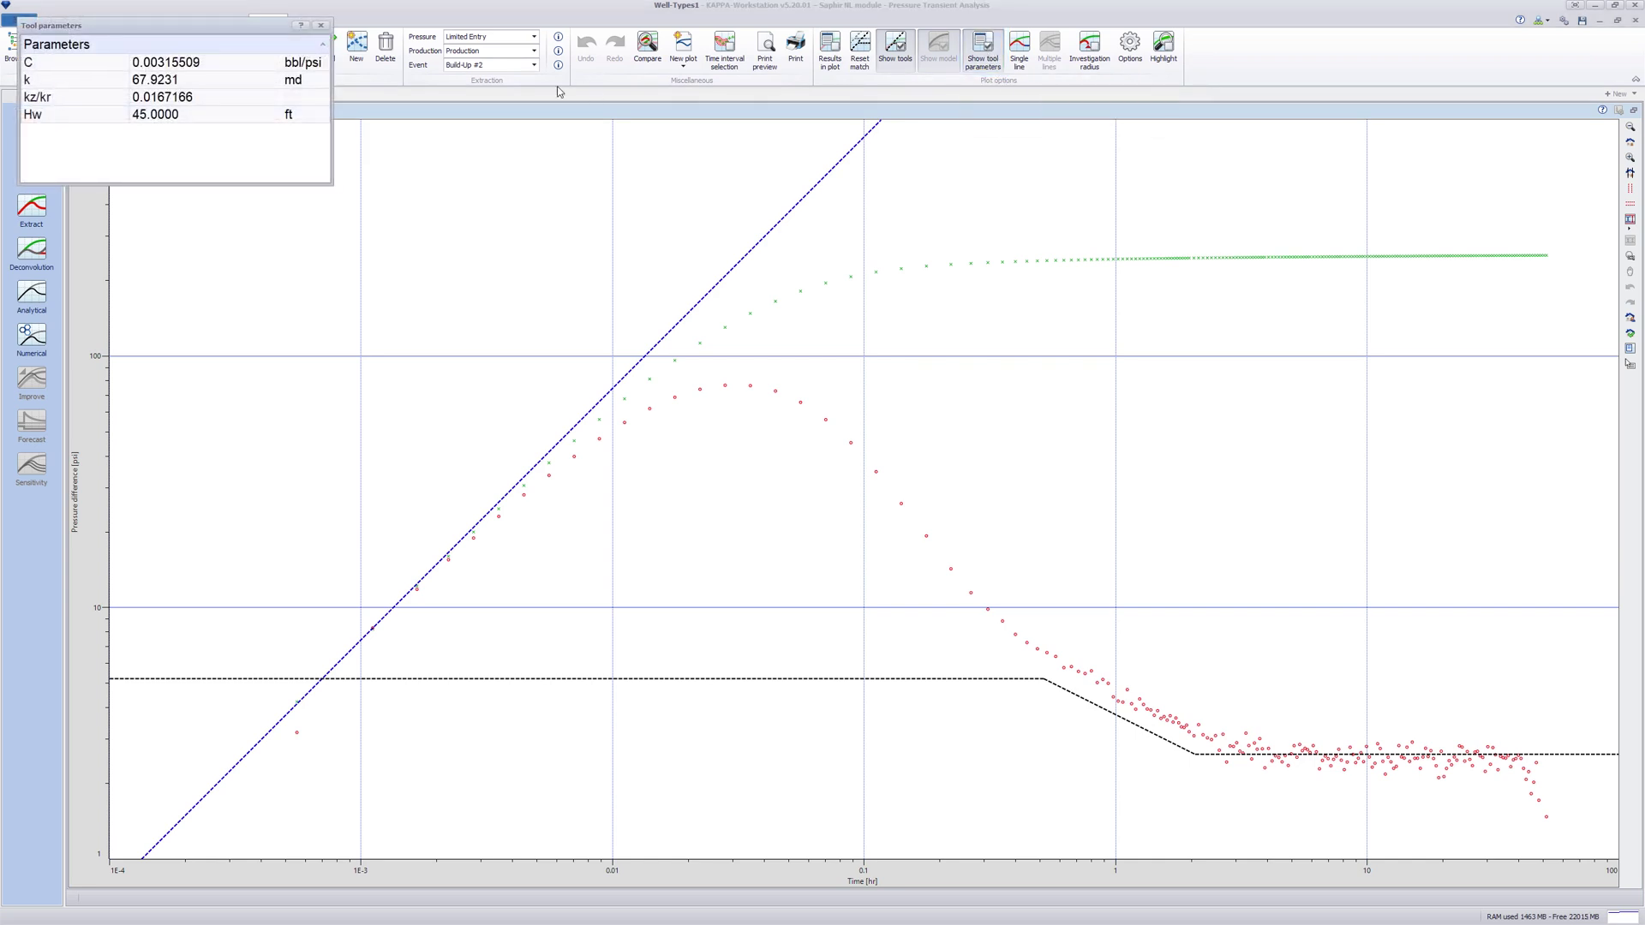
pyautogui.moveTo(266, 27); pyautogui.dragTo(375, 286)
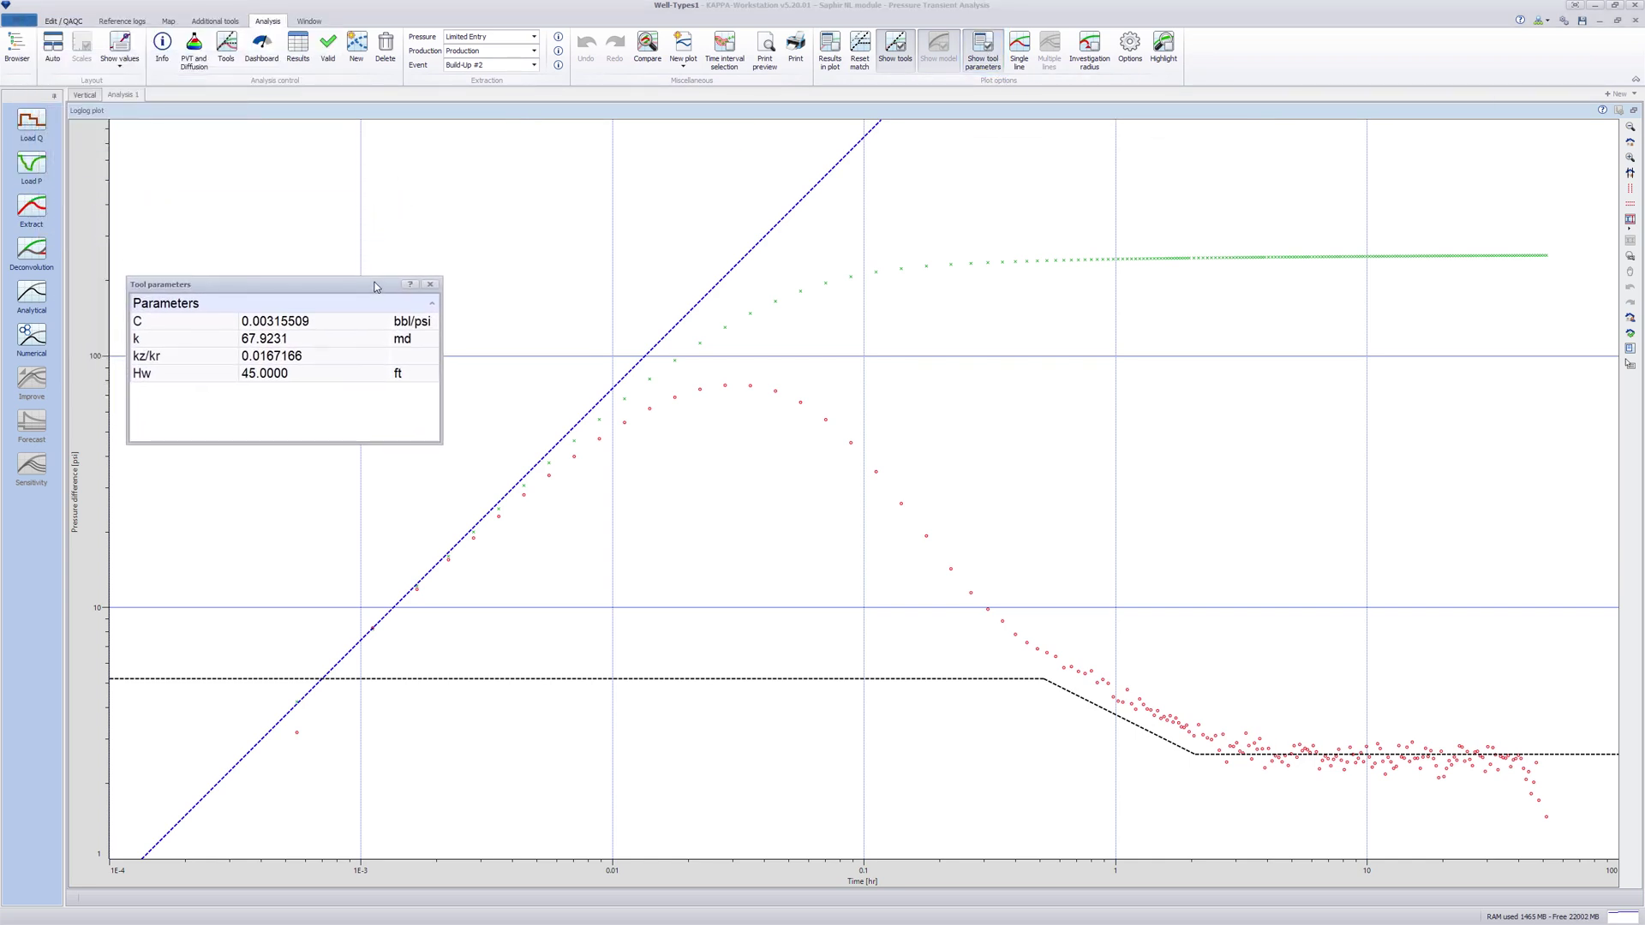
pyautogui.click(359, 375)
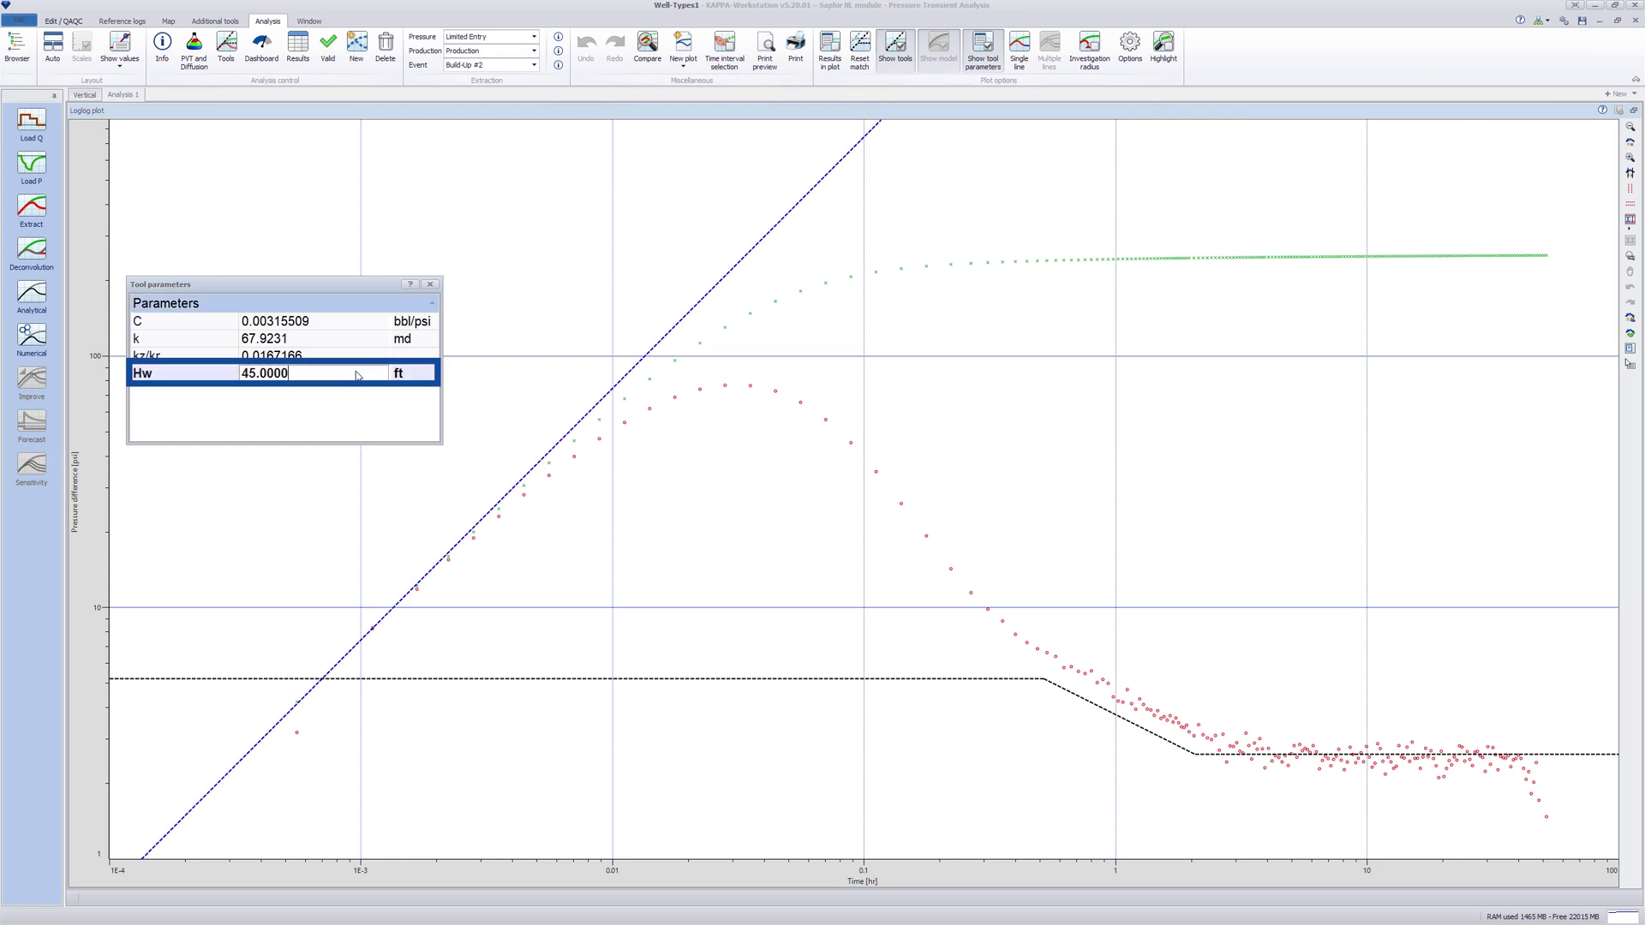
pyautogui.moveTo(331, 374); pyautogui.dragTo(240, 369)
pyautogui.write('12')
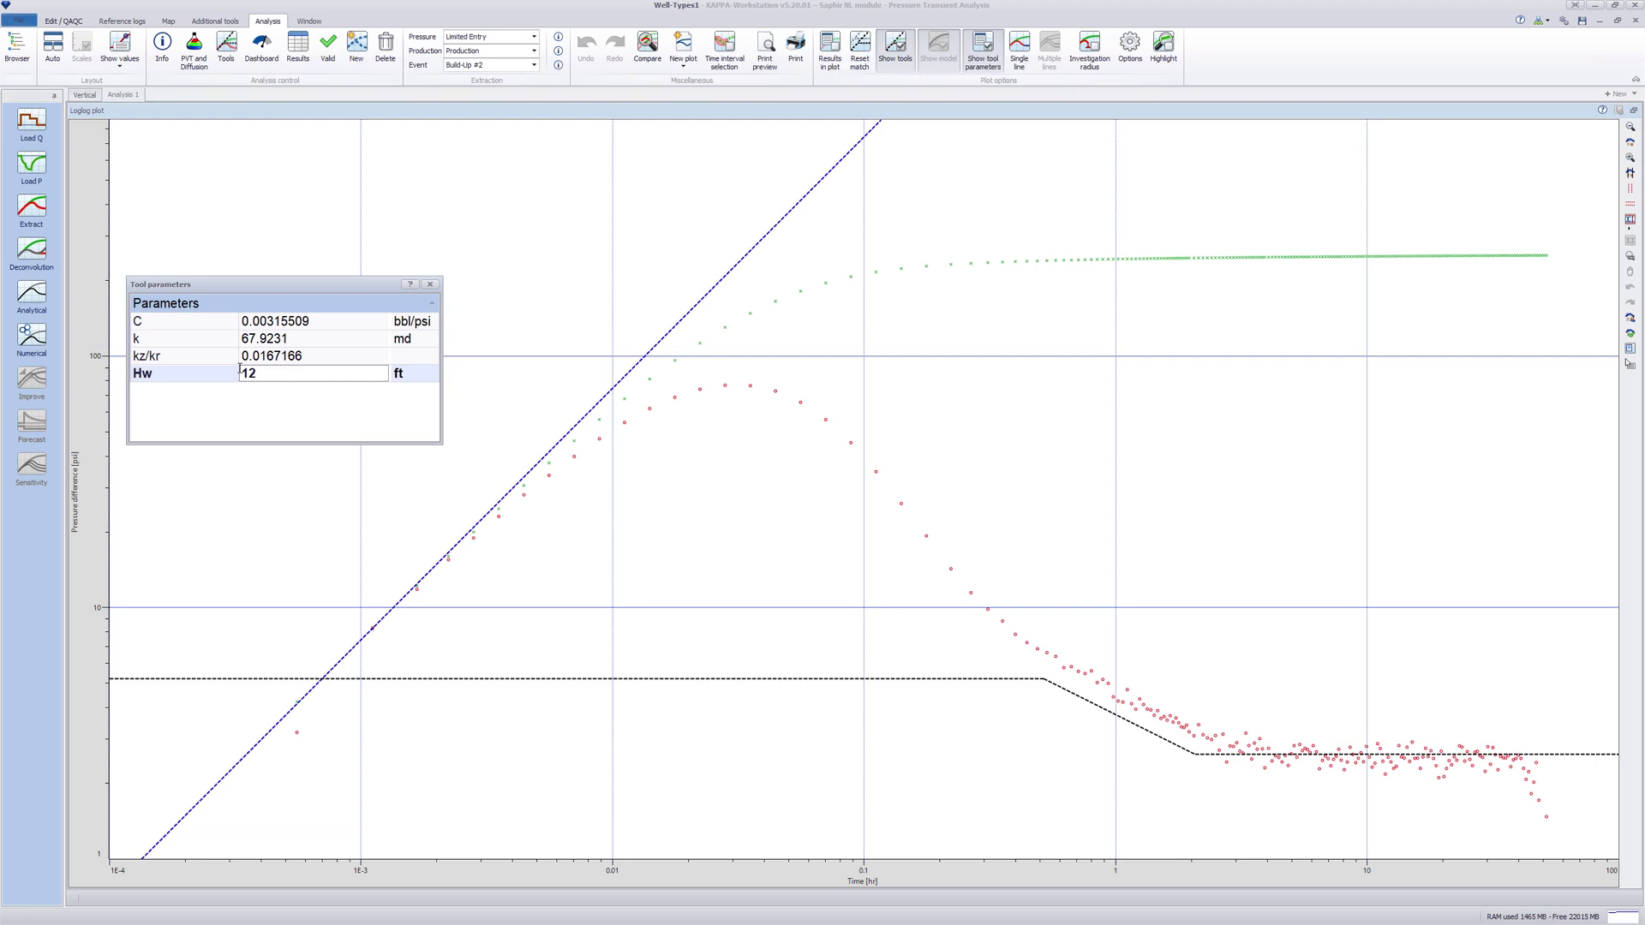
pyautogui.press('Return')
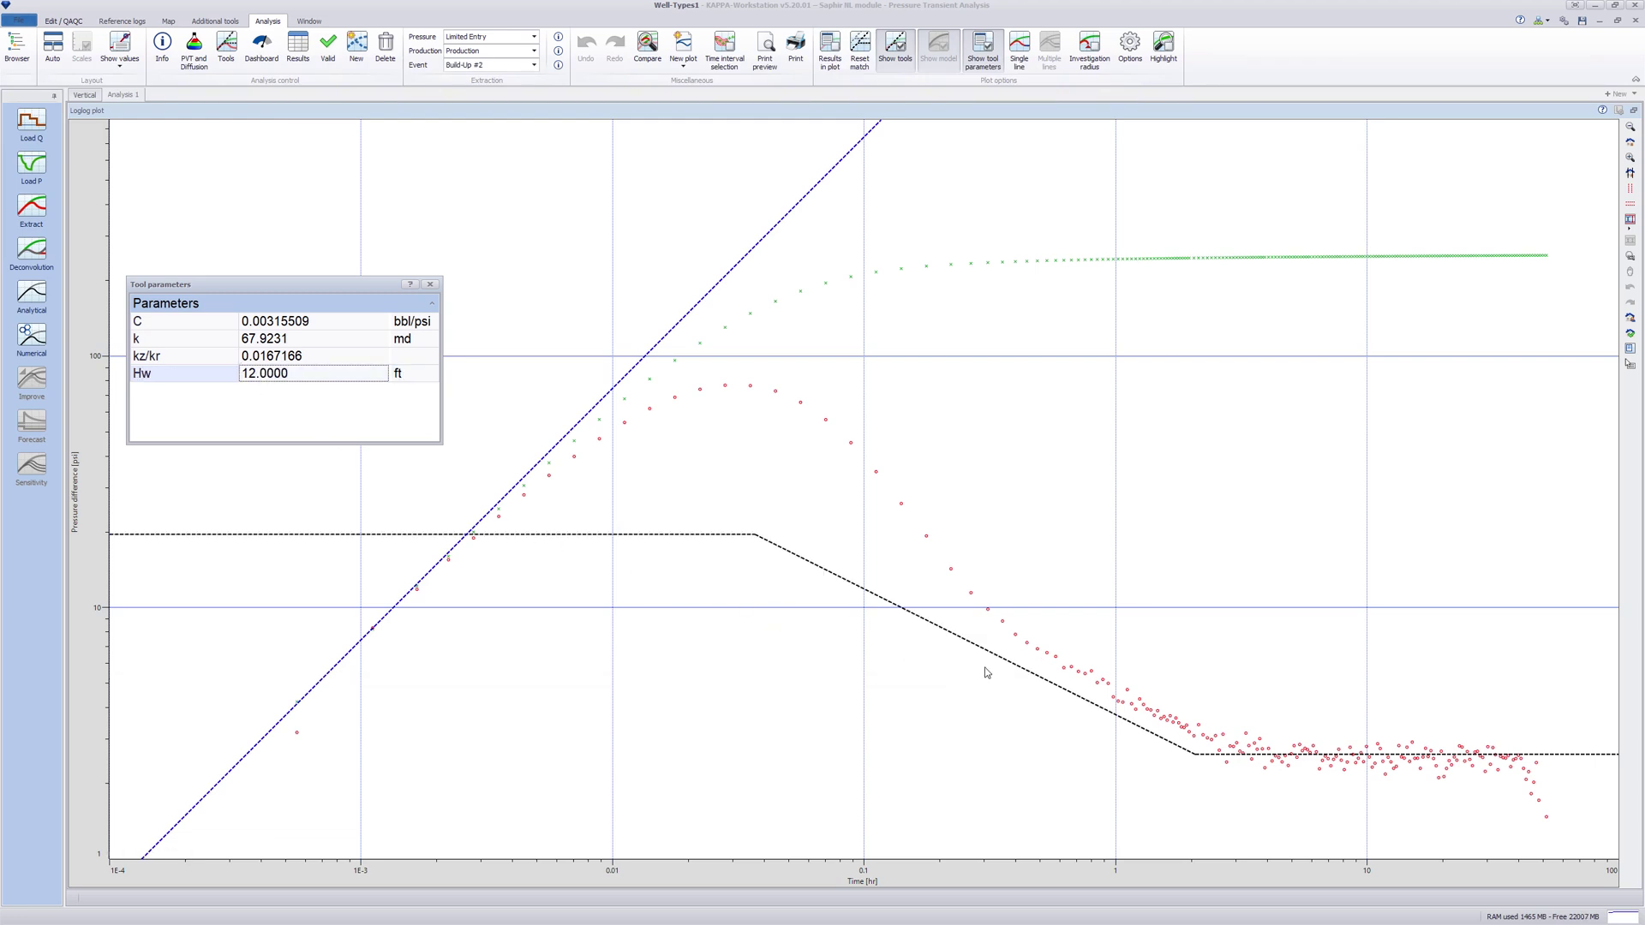
pyautogui.click(1060, 690)
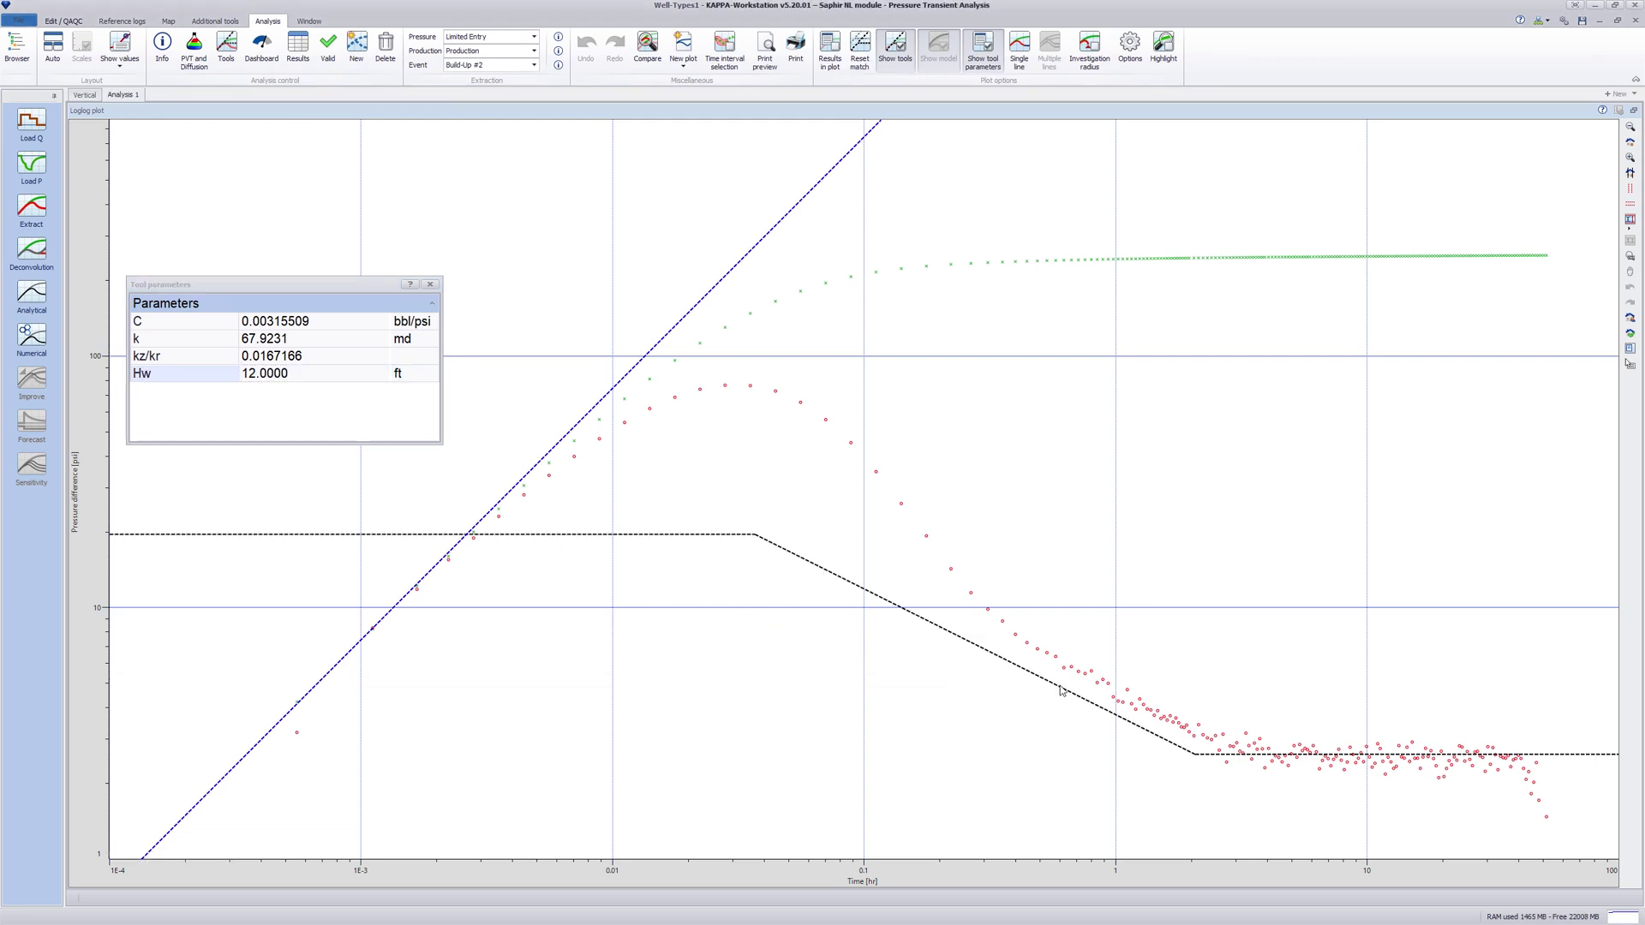
pyautogui.moveTo(1061, 691); pyautogui.dragTo(1079, 676)
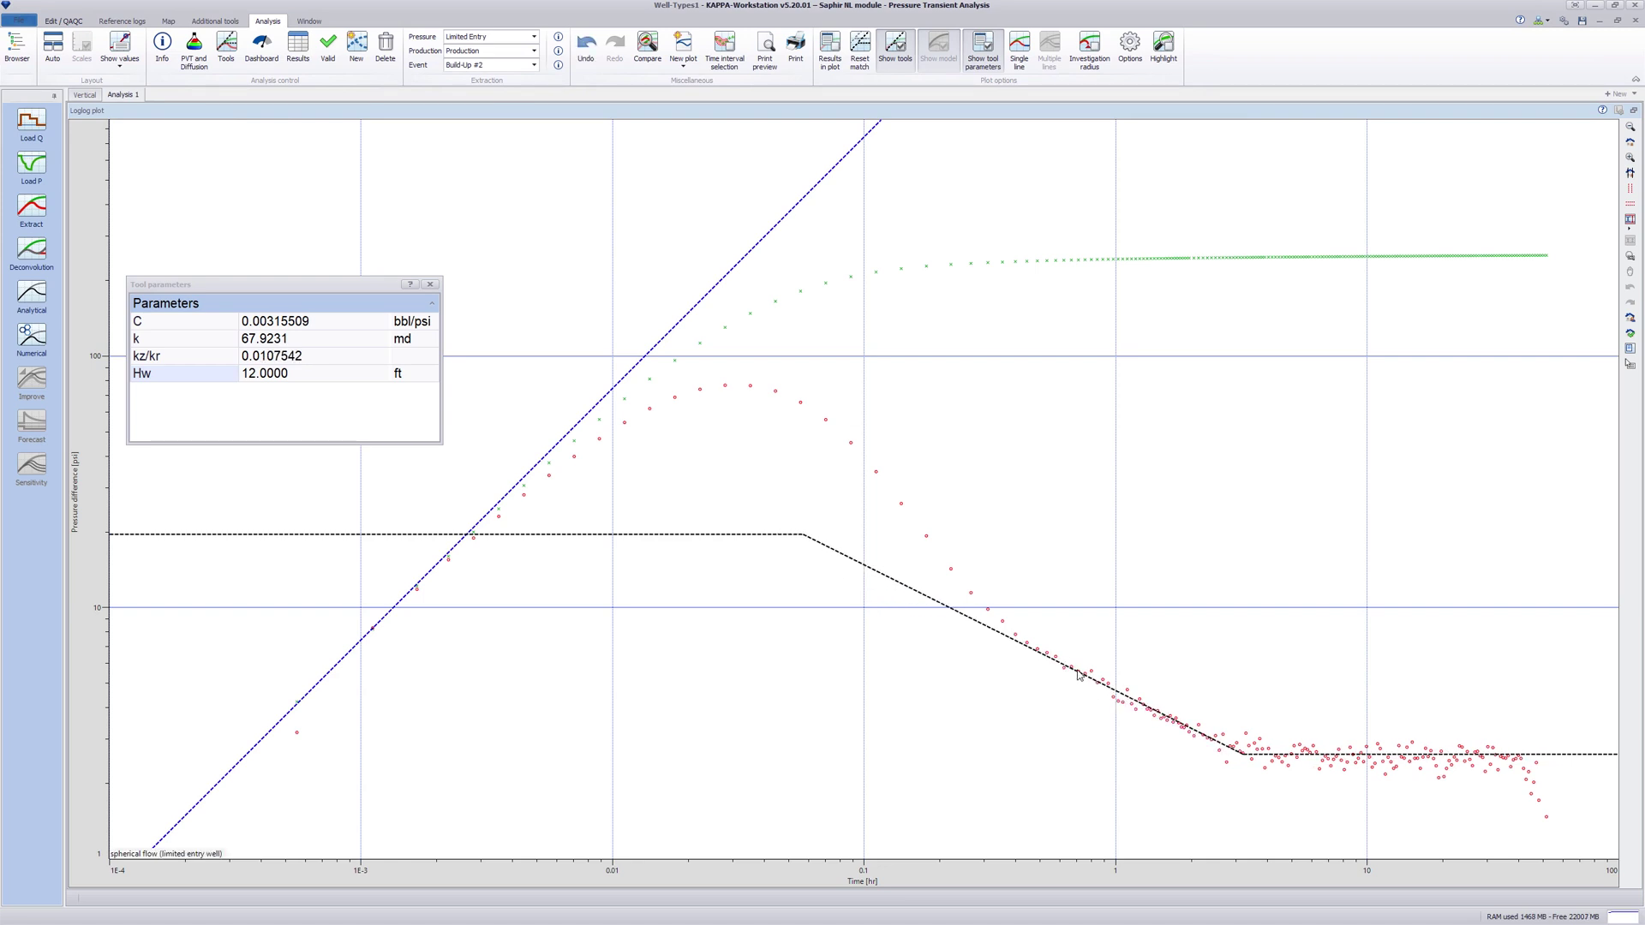
# - Restore the four-plot layout and seed the analytical model from the diagnostic, giving Zw 45 ft
pyautogui.click(430, 284)
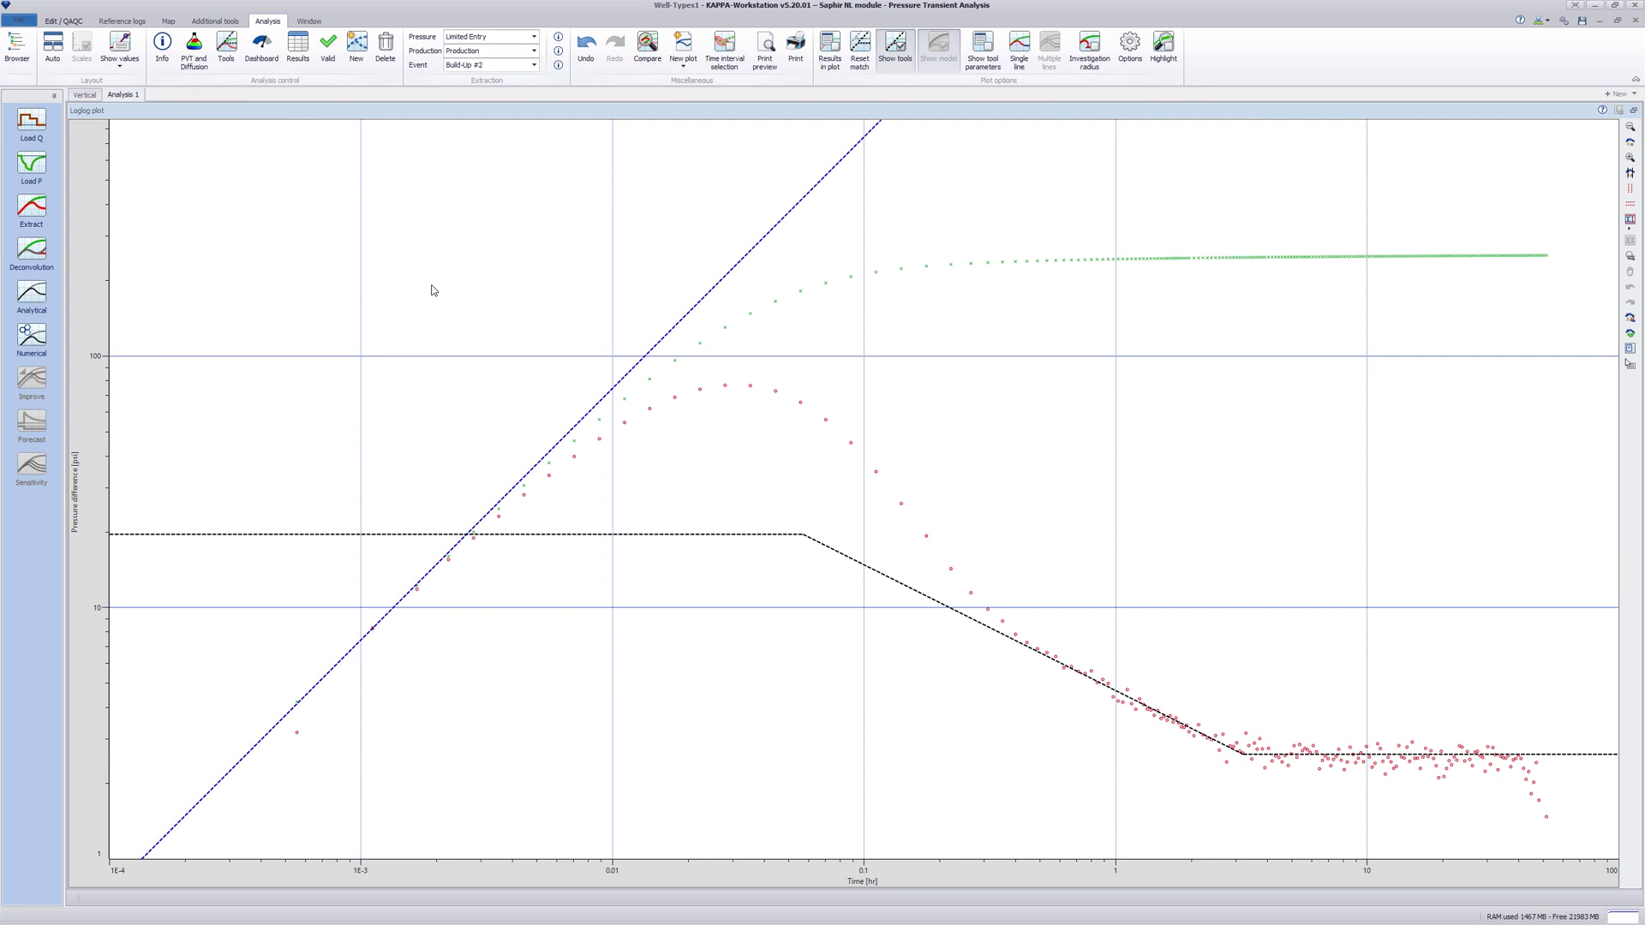
pyautogui.doubleClick(432, 115)
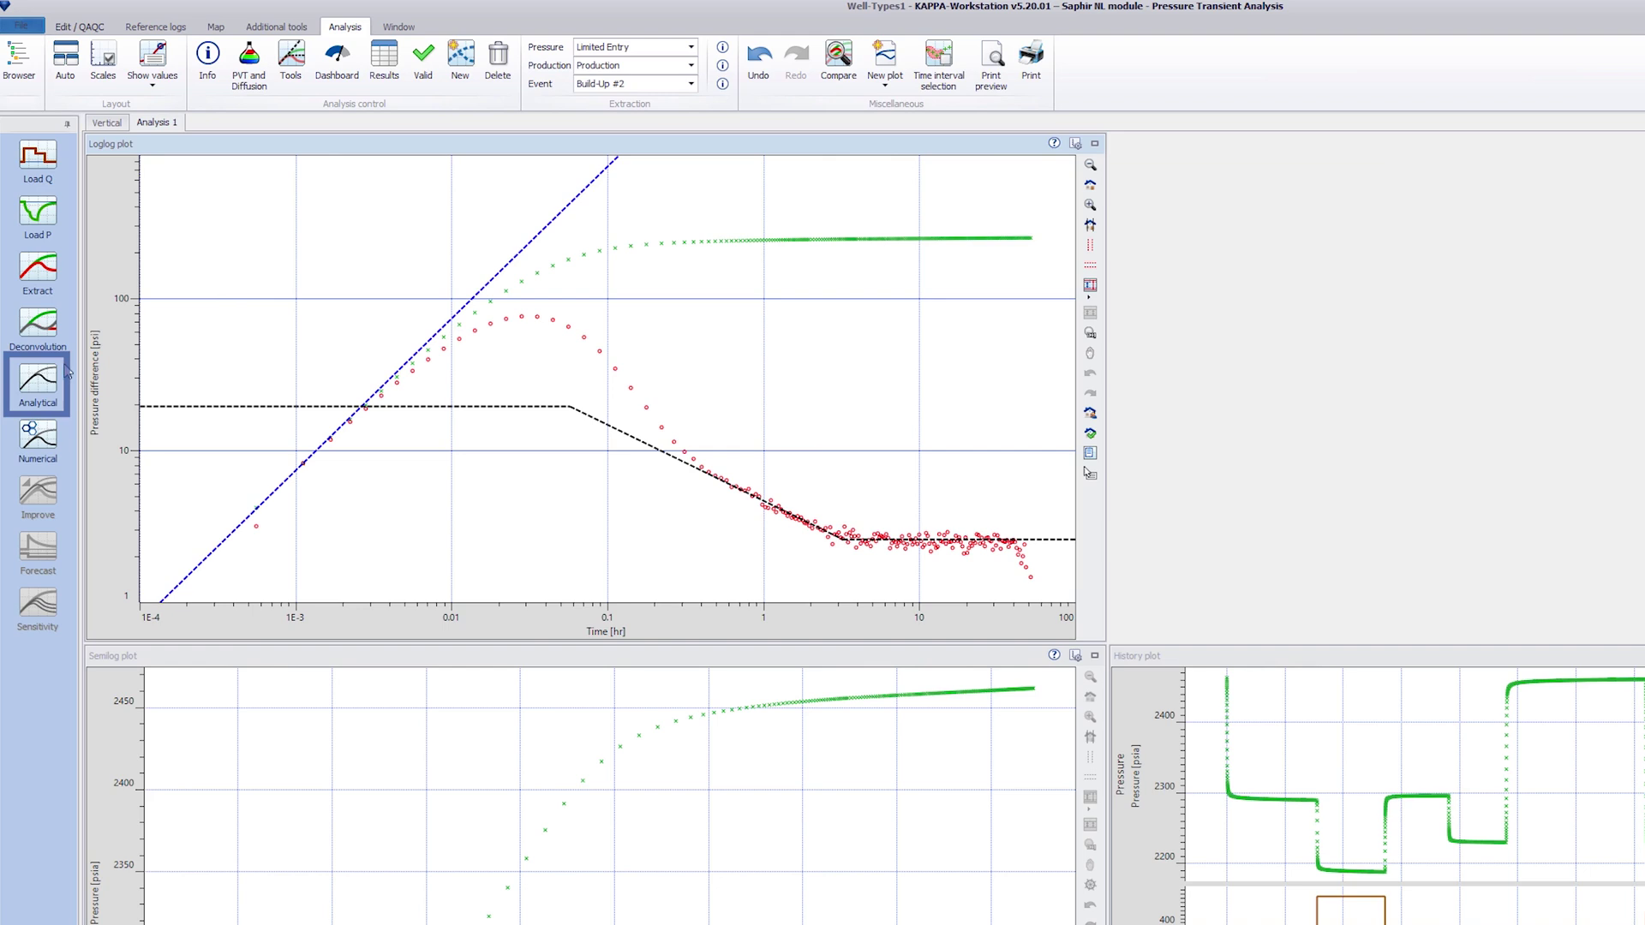
pyautogui.click(42, 379)
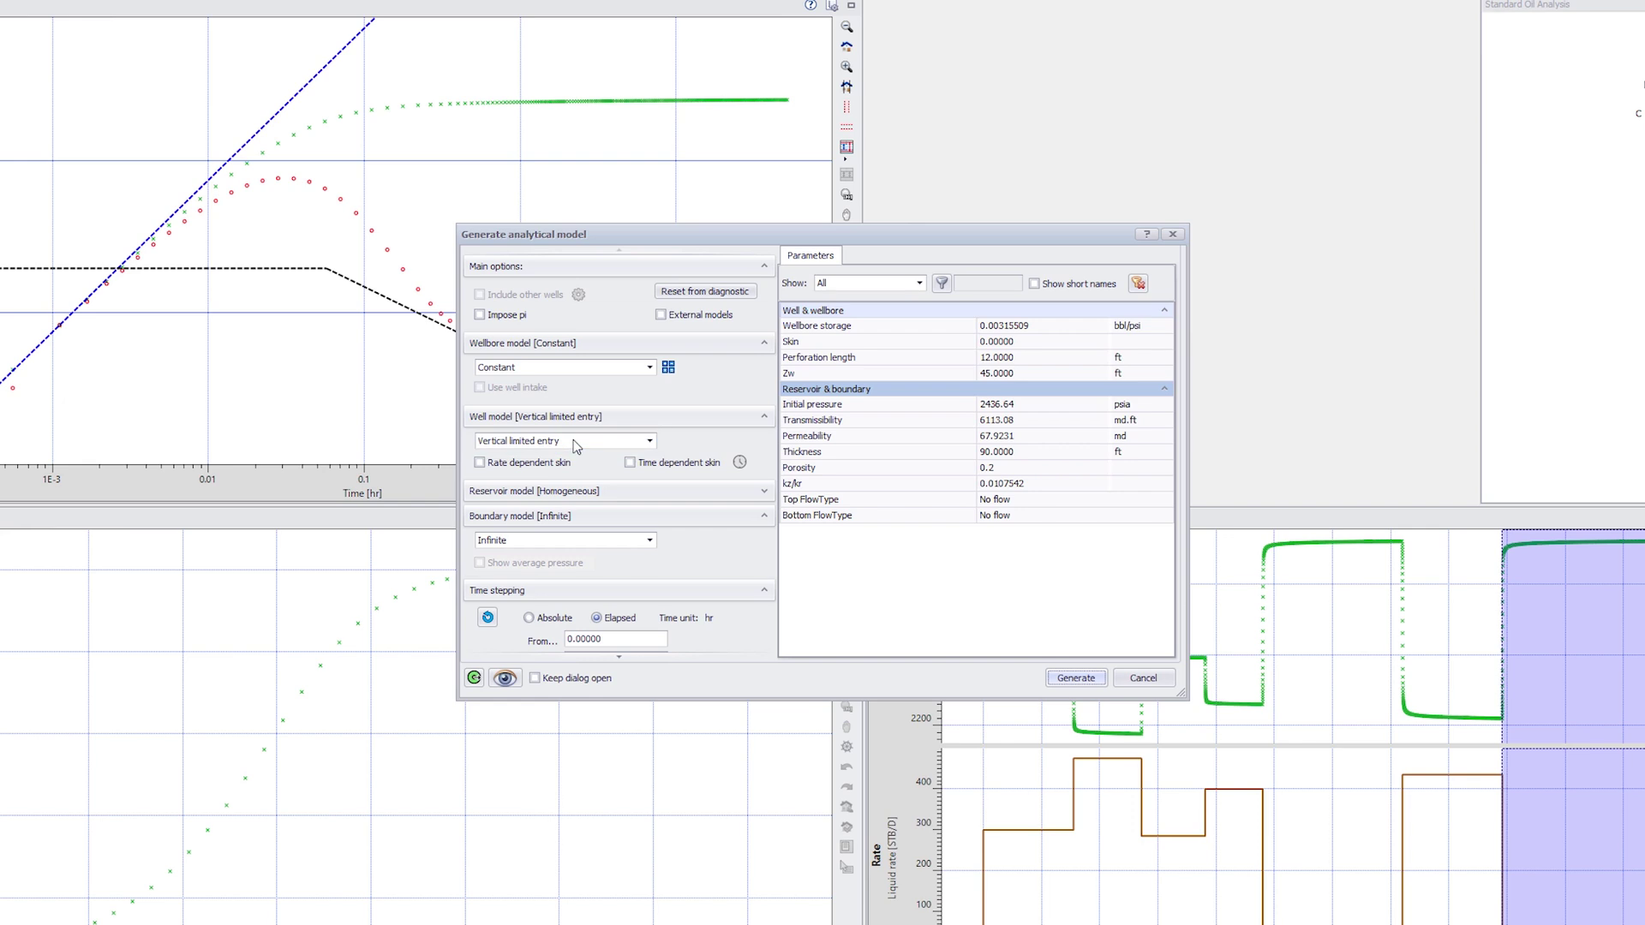
pyautogui.click(750, 291)
pyautogui.click(862, 370)
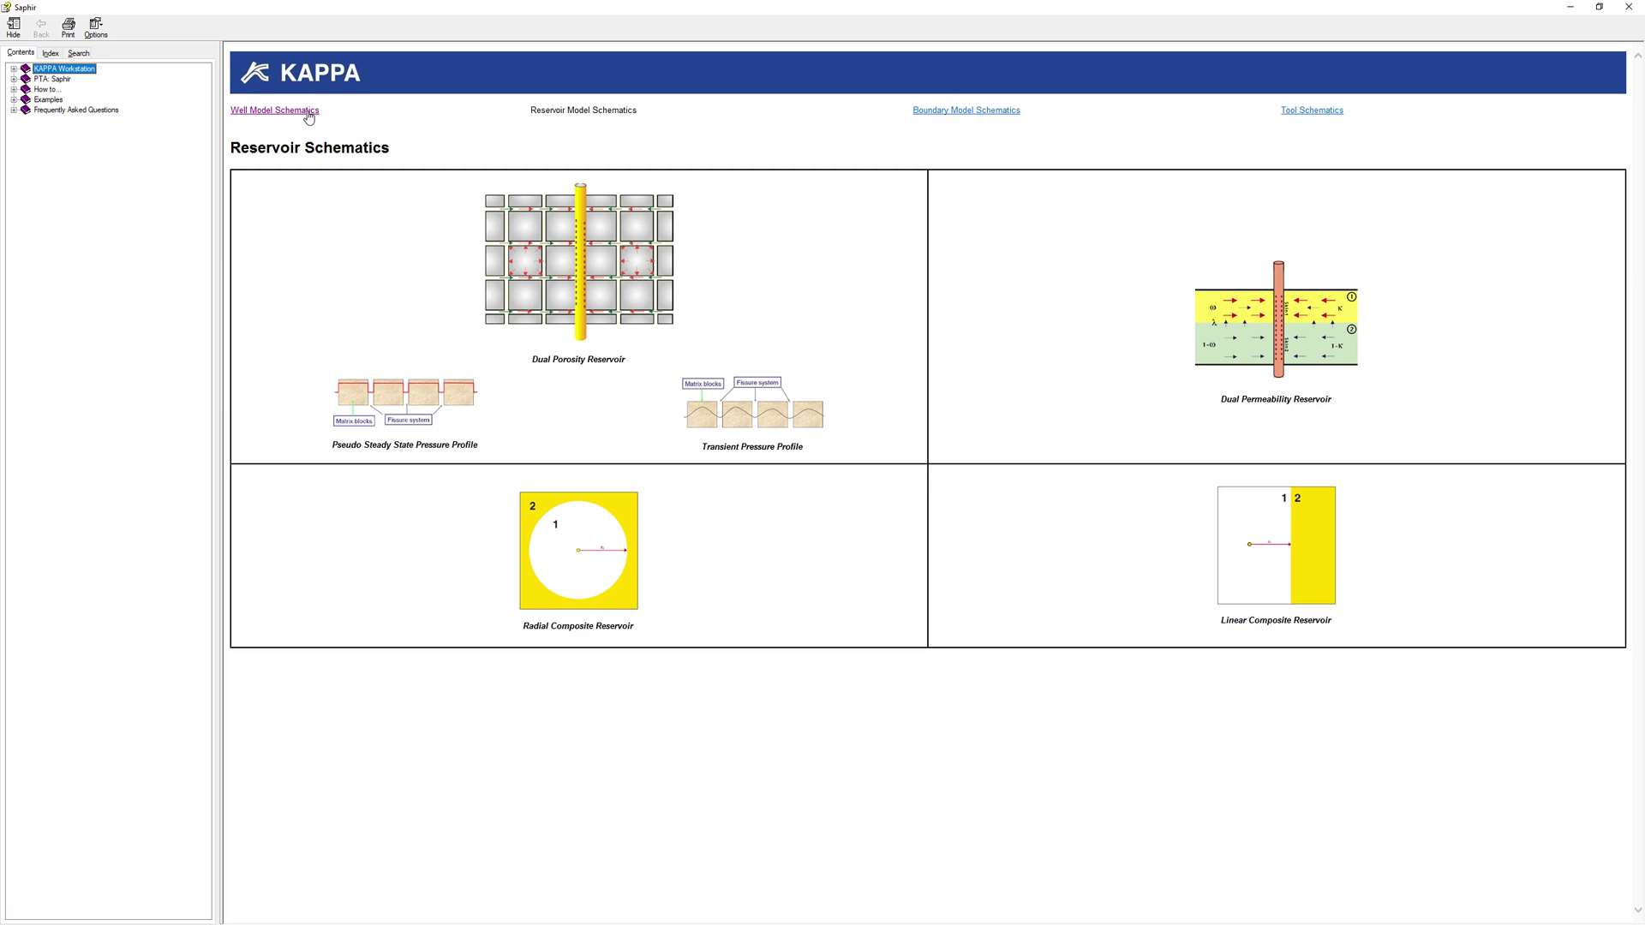
pyautogui.click(309, 112)
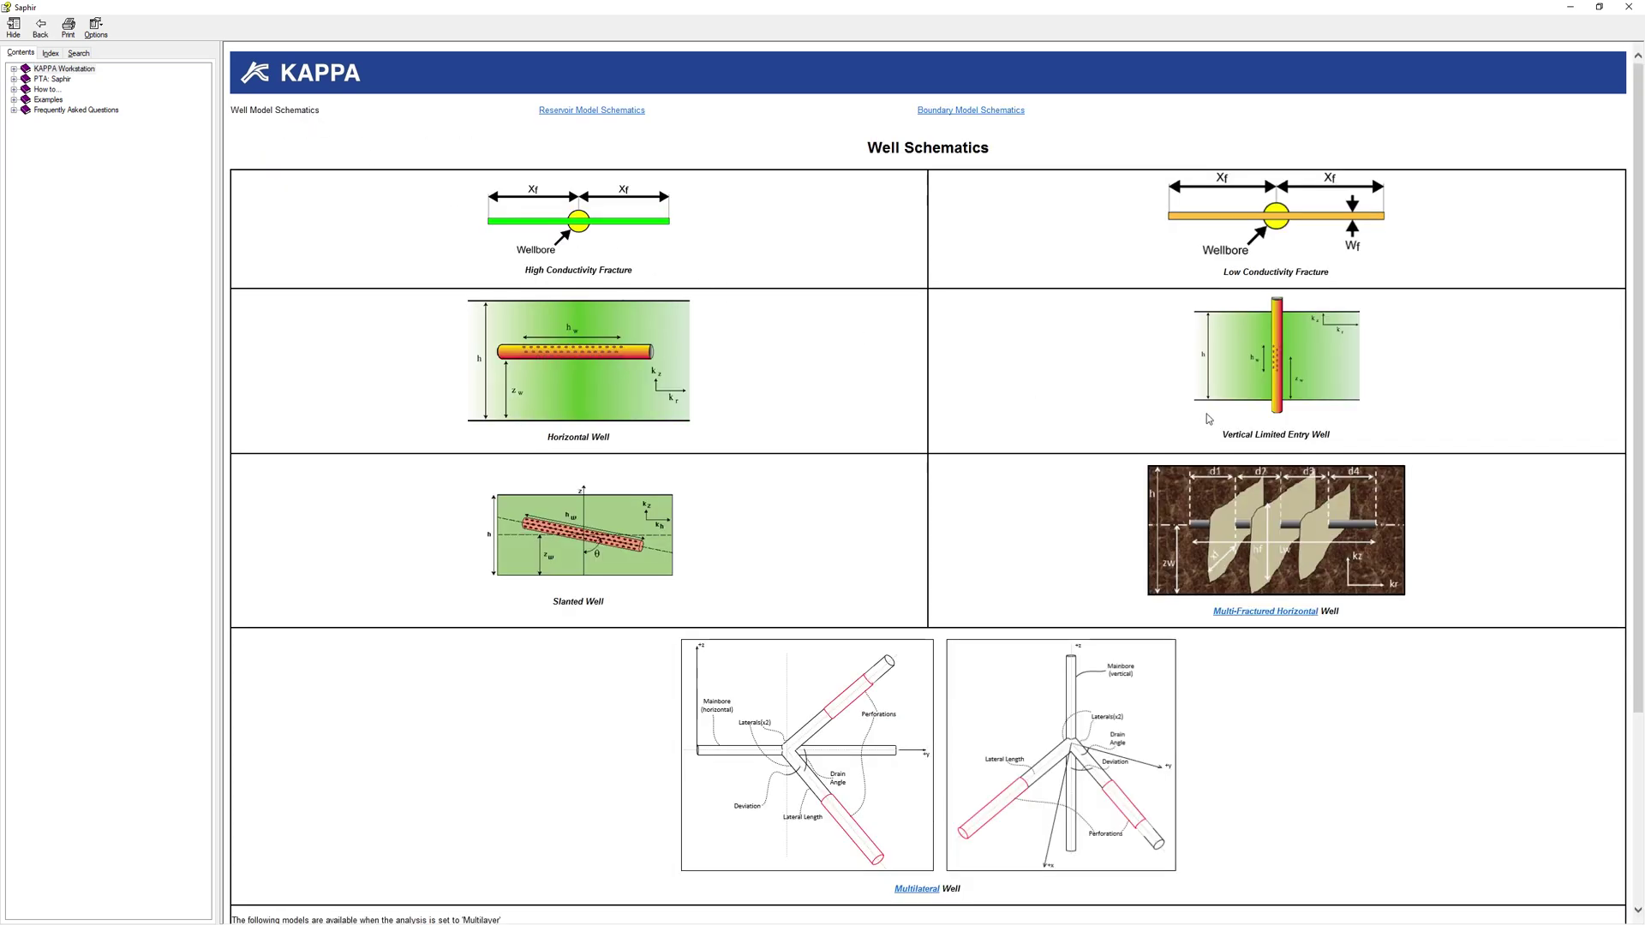
# - Generate the vertical limited-entry model and hide the loglog diagnostic tool lines
pyautogui.click(1628, 9)
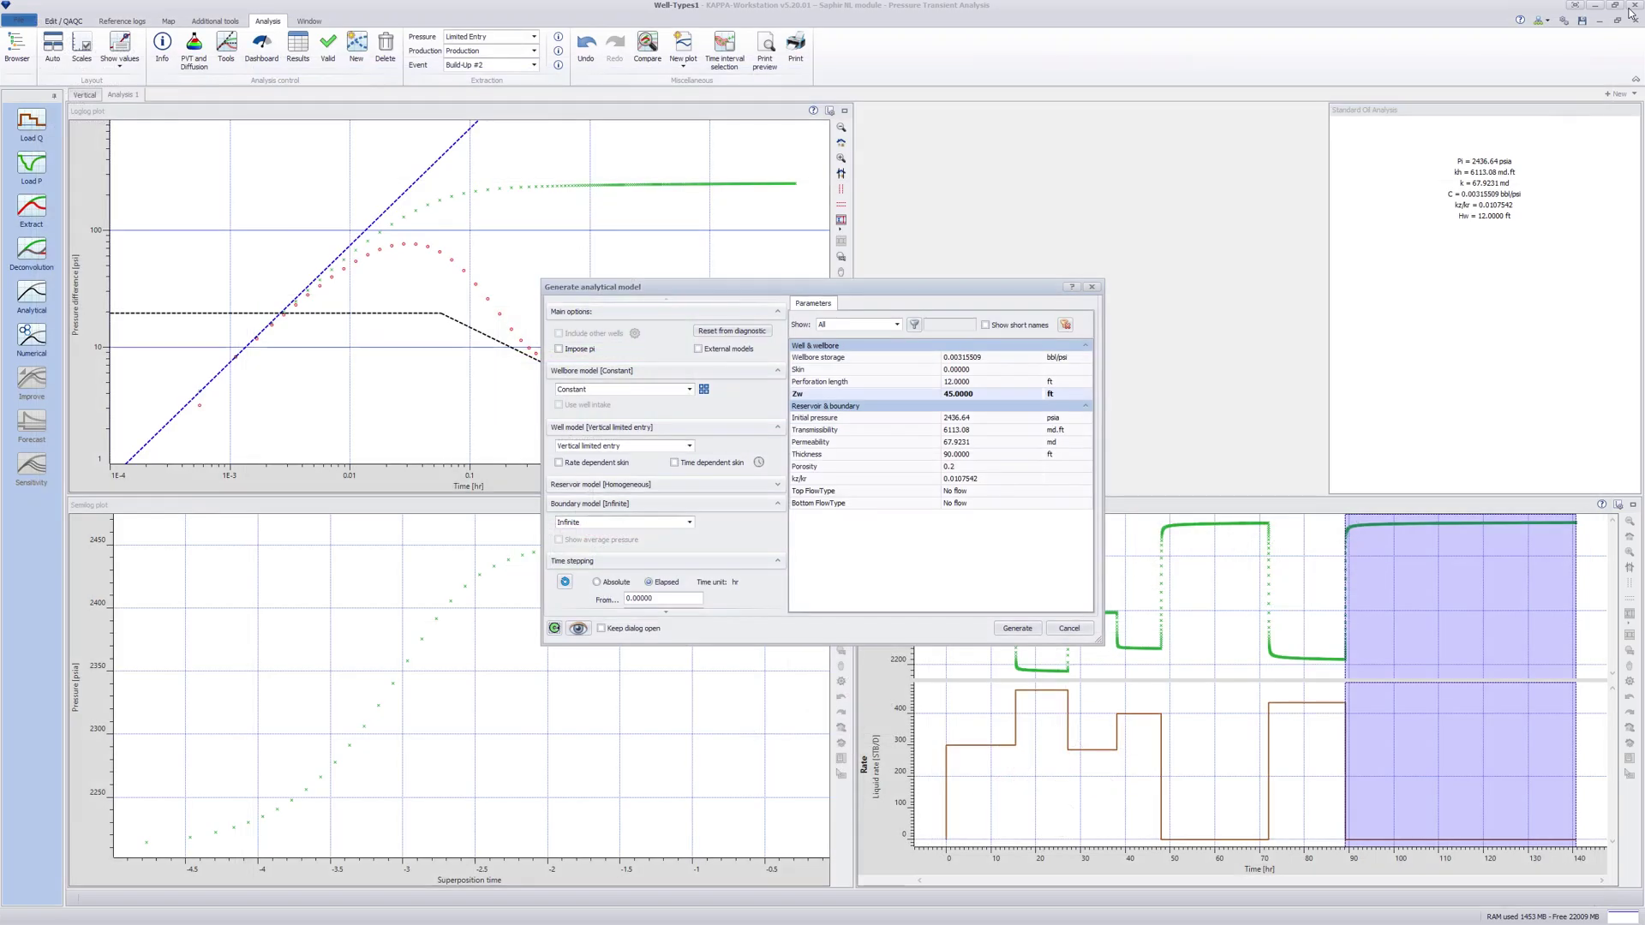
pyautogui.click(1039, 632)
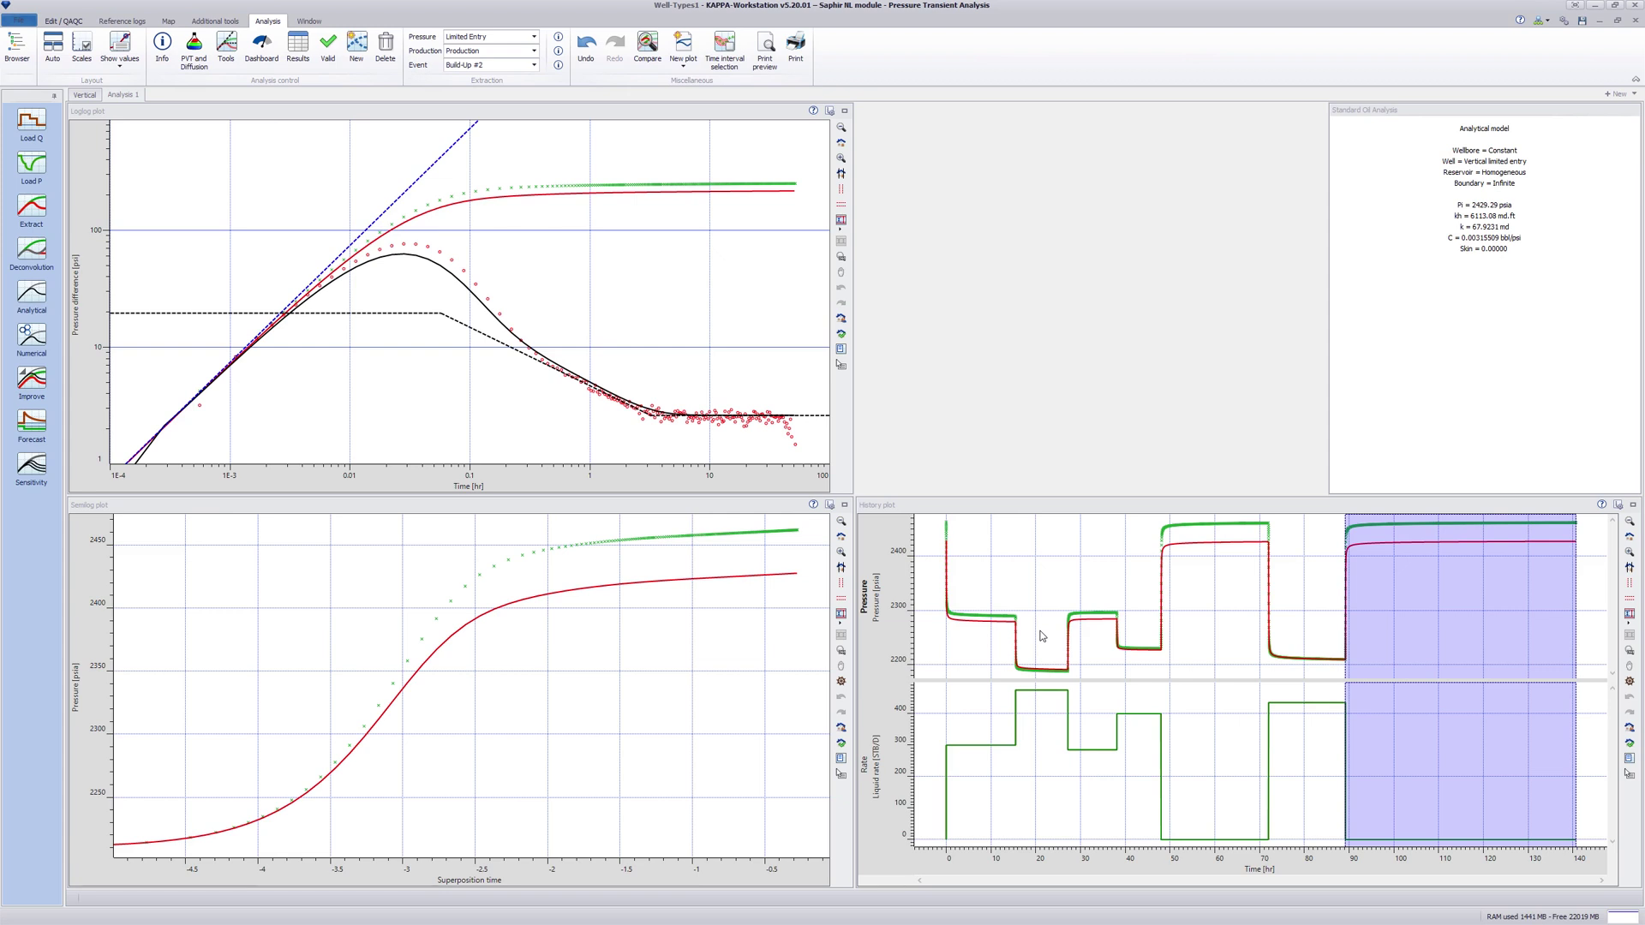
pyautogui.rightClick(726, 322)
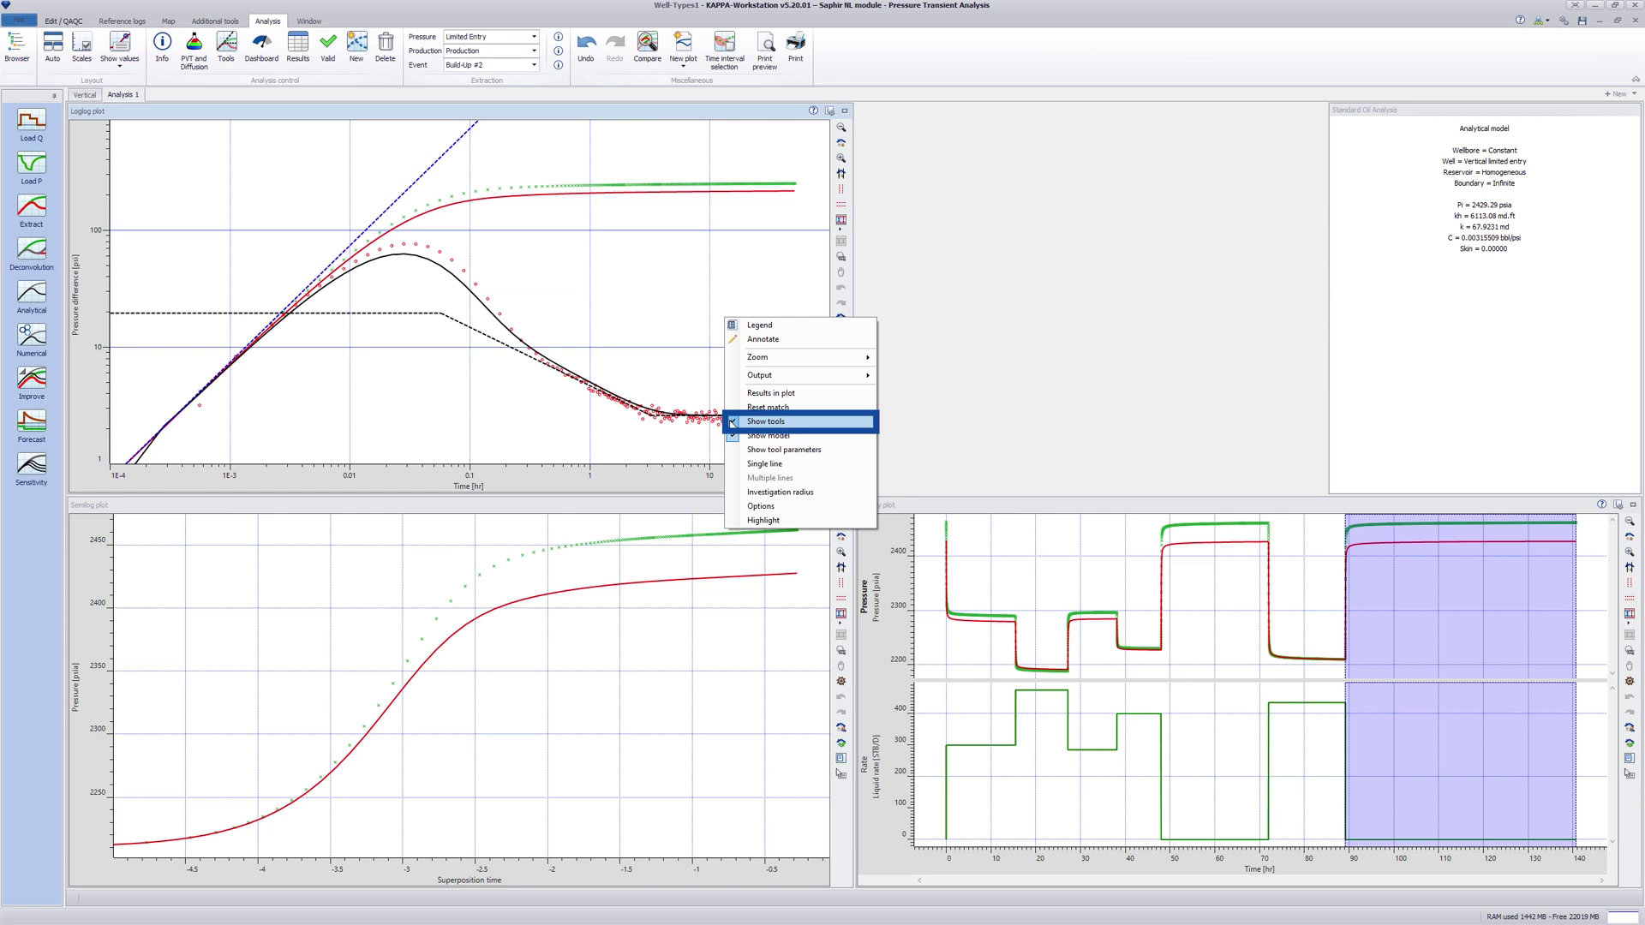
pyautogui.click(731, 423)
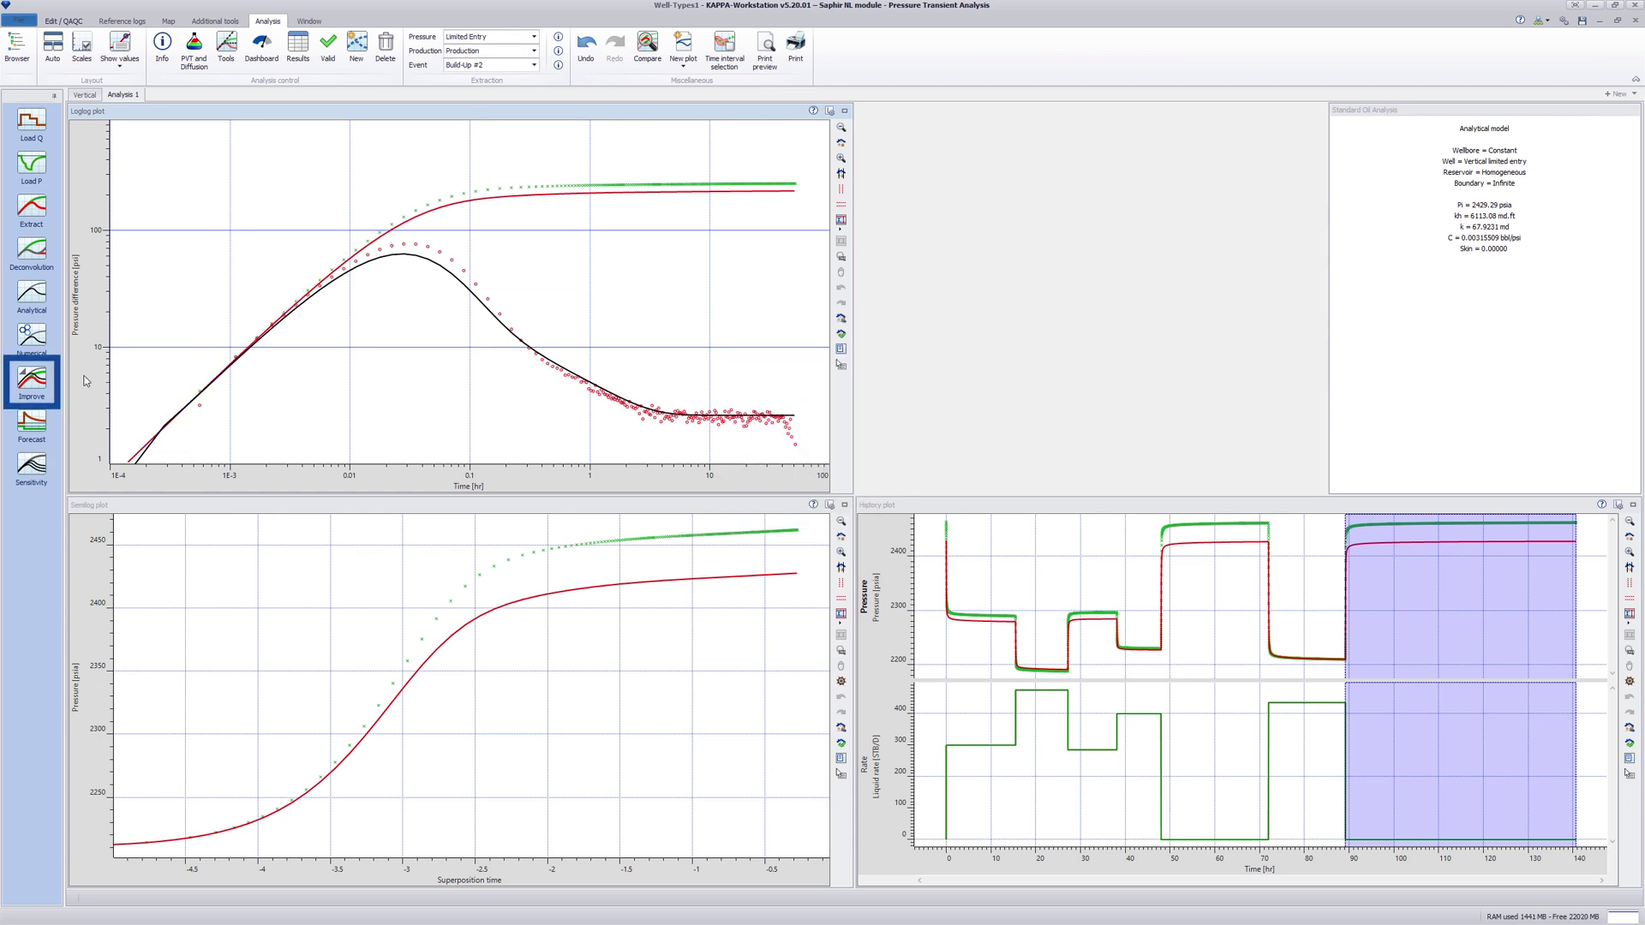
# - Run a regression with hw and k fixed, matching the build-up with skin 7.42
pyautogui.click(32, 382)
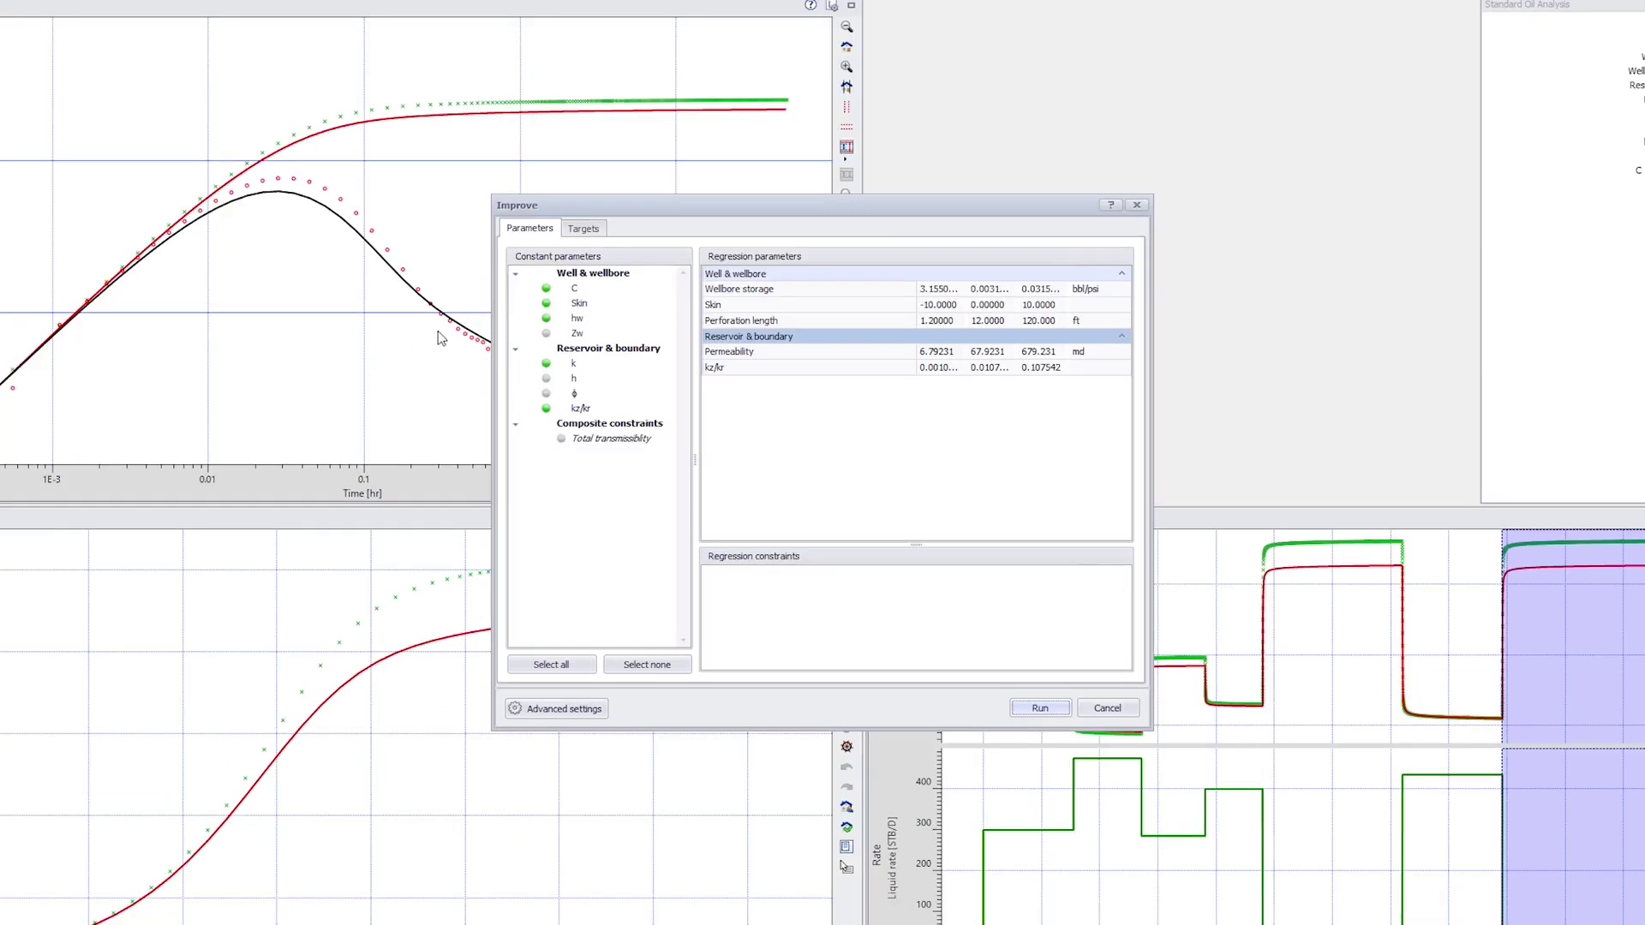
pyautogui.click(546, 318)
pyautogui.click(548, 363)
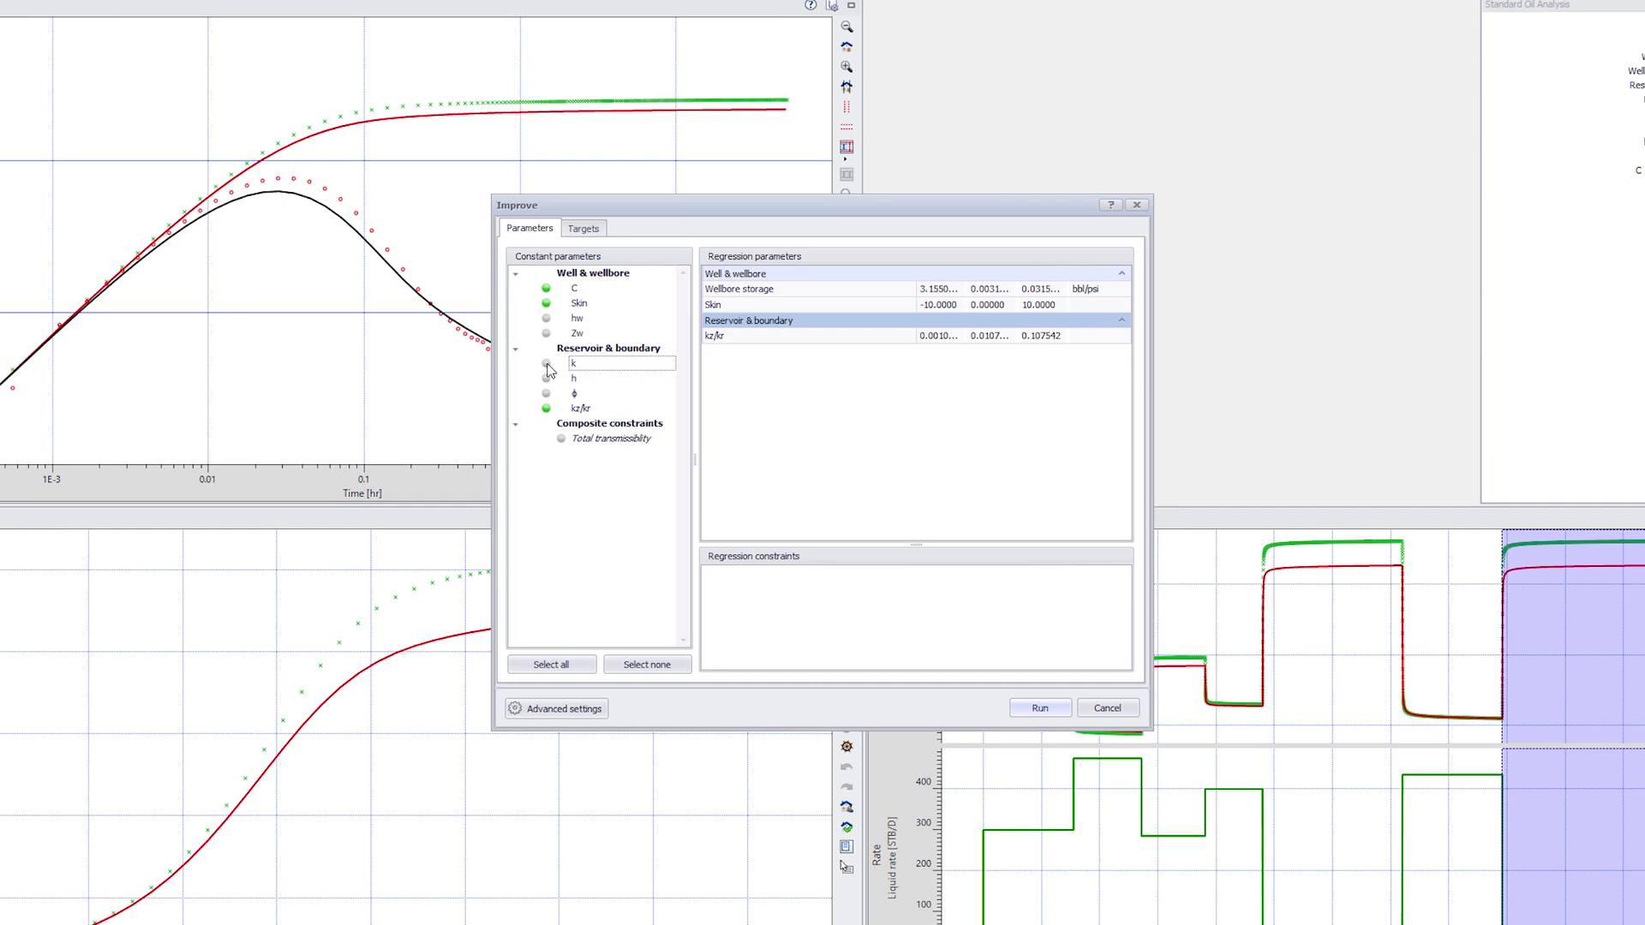
pyautogui.click(1035, 710)
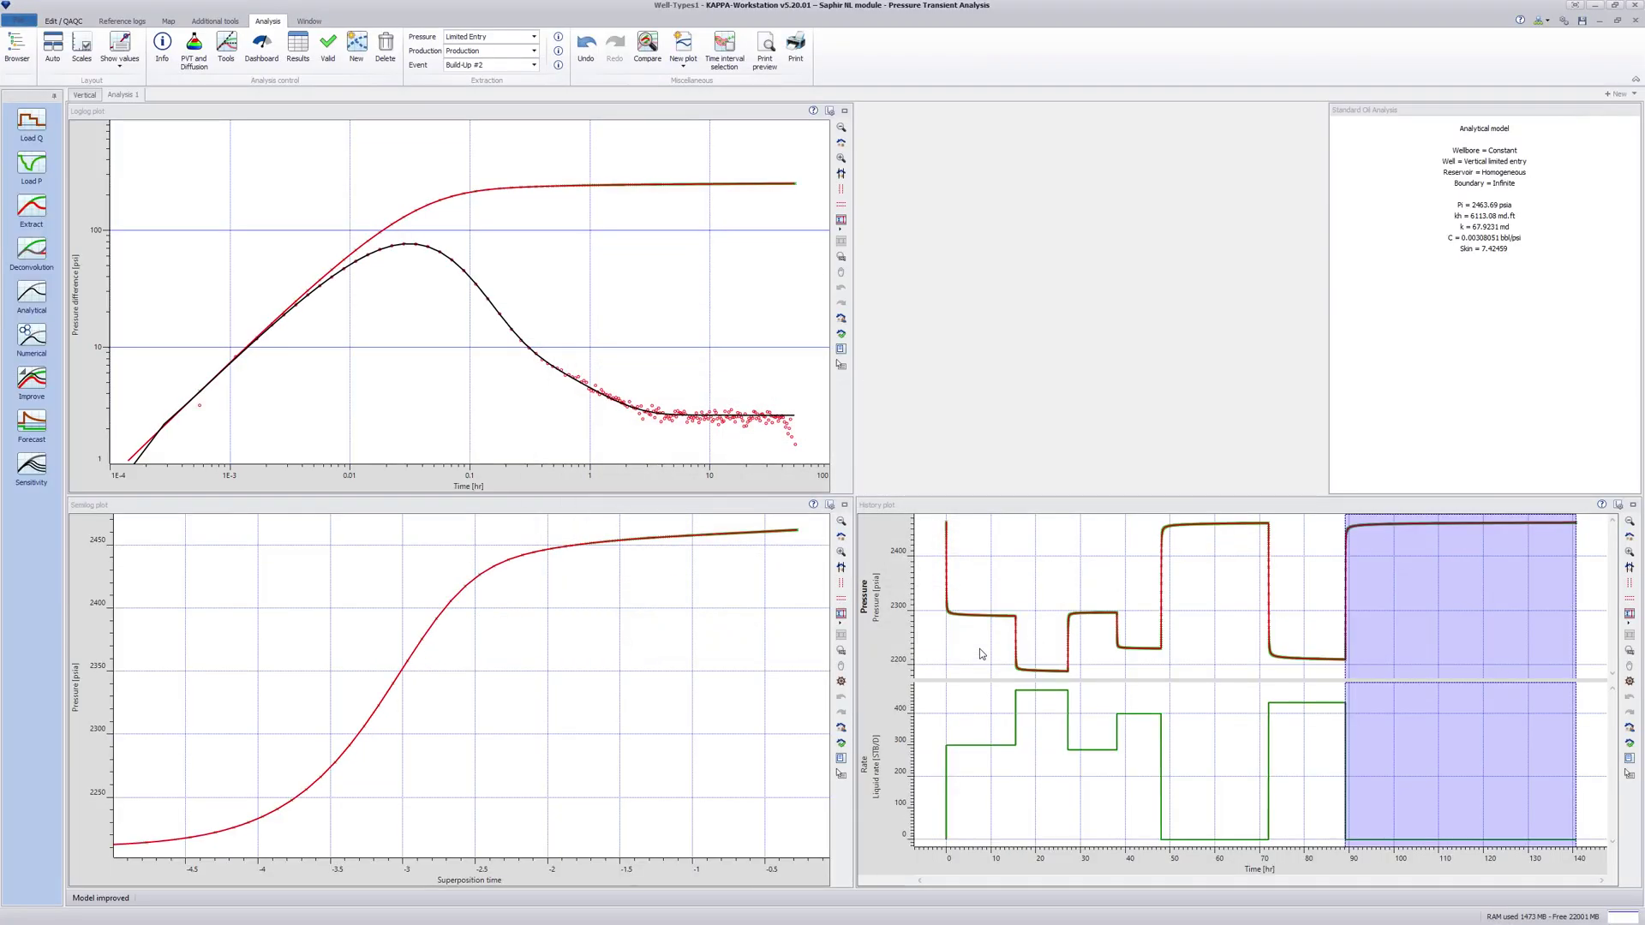
# - Rename the current analysis tab to Limited Entry
pyautogui.doubleClick(134, 97)
pyautogui.write('Lim')
pyautogui.write('ite')
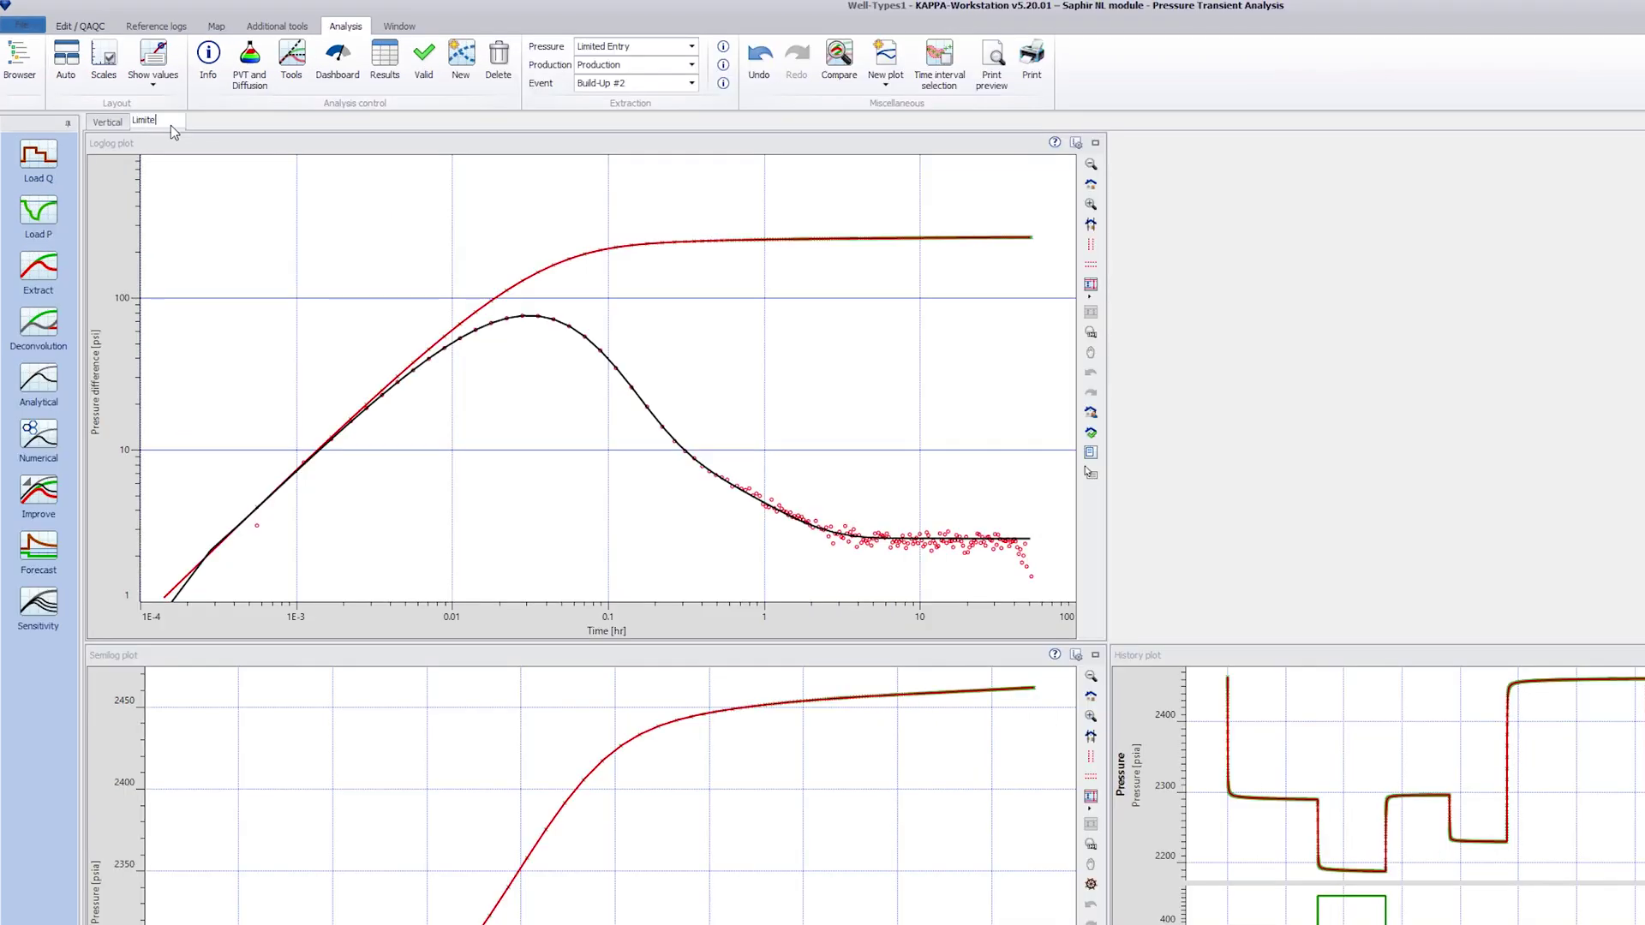
pyautogui.write('d Entry')
pyautogui.press('Return')
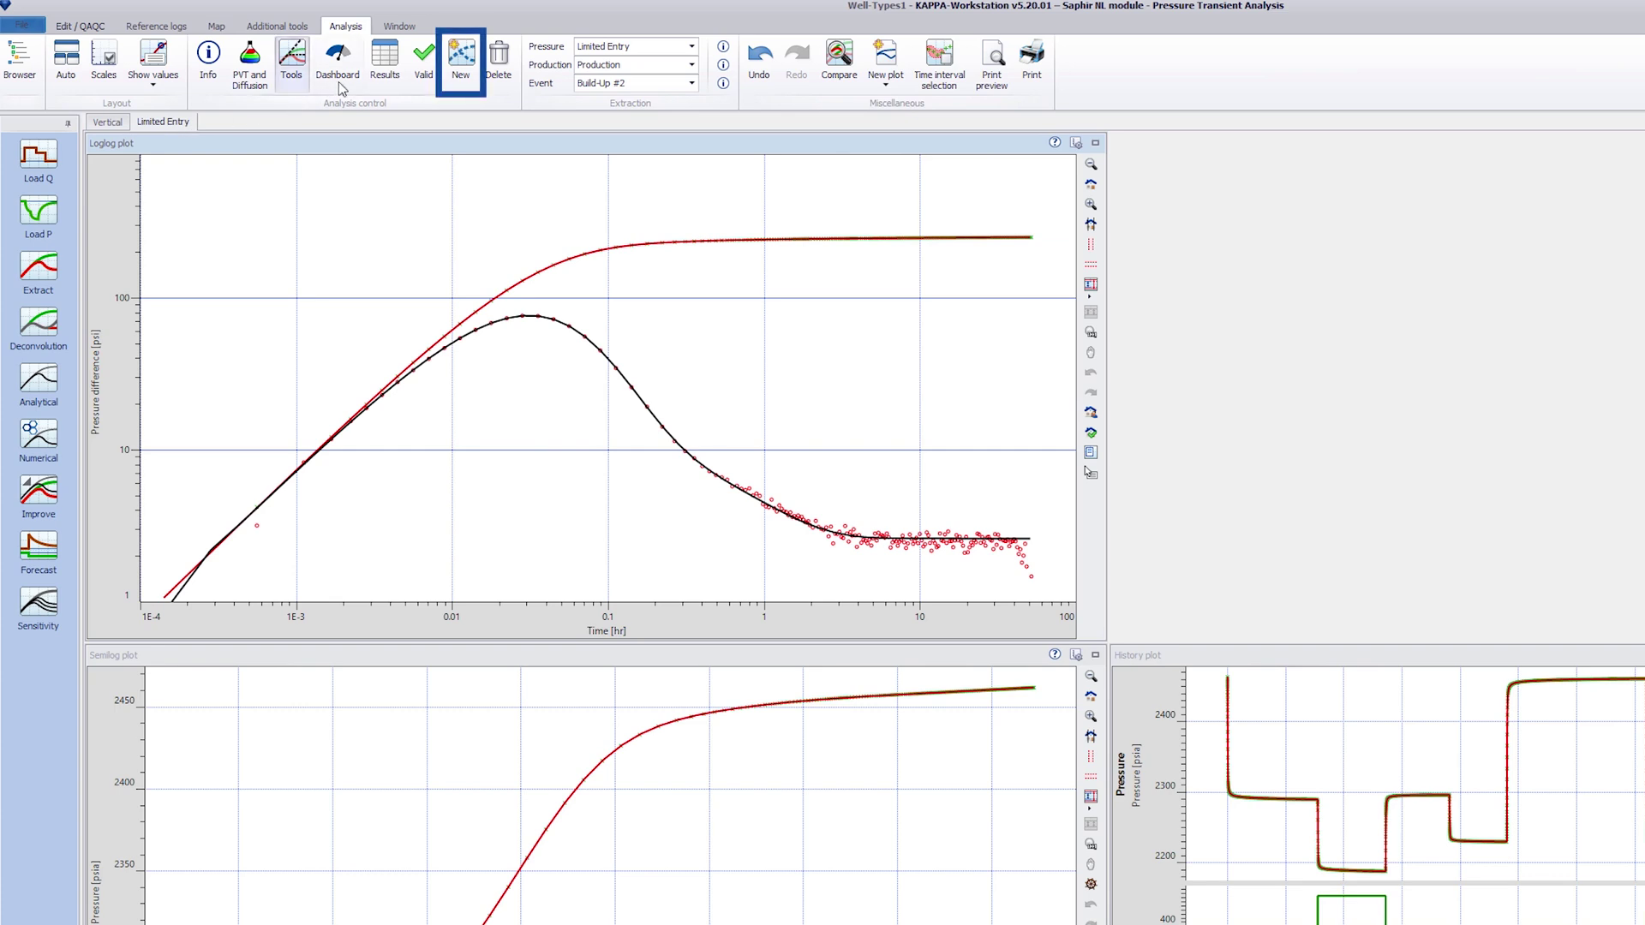
# - Create a new Analysis 1 keeping only Limited Entry's input parameters, not extraction or model
pyautogui.click(468, 73)
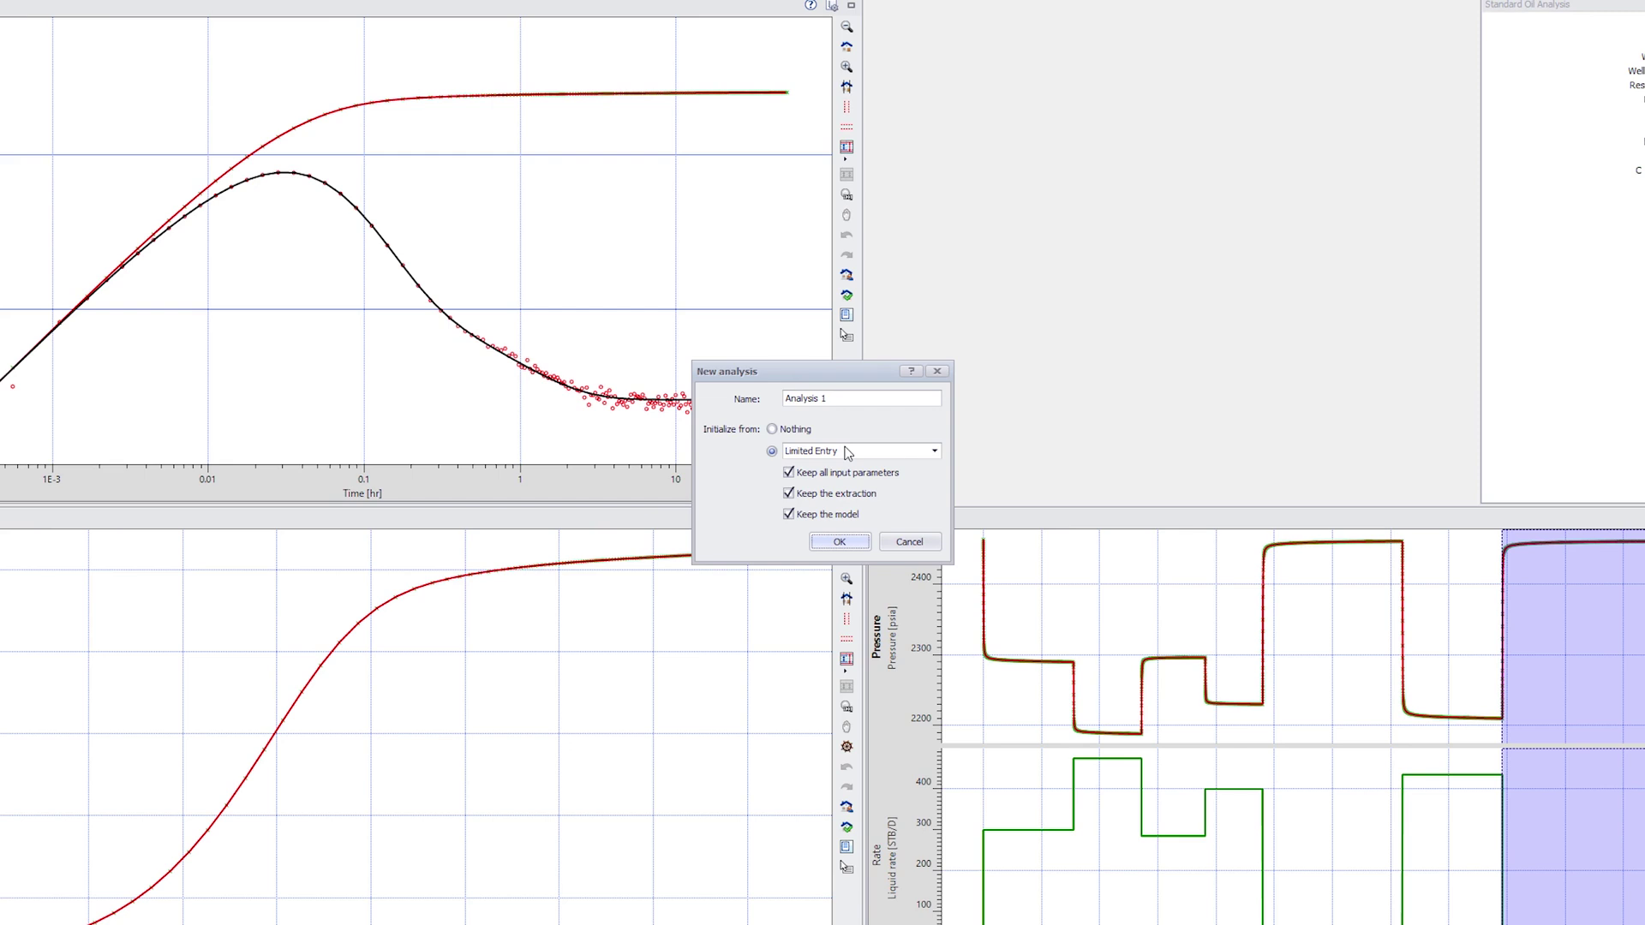
pyautogui.click(795, 494)
pyautogui.click(797, 514)
pyautogui.click(840, 541)
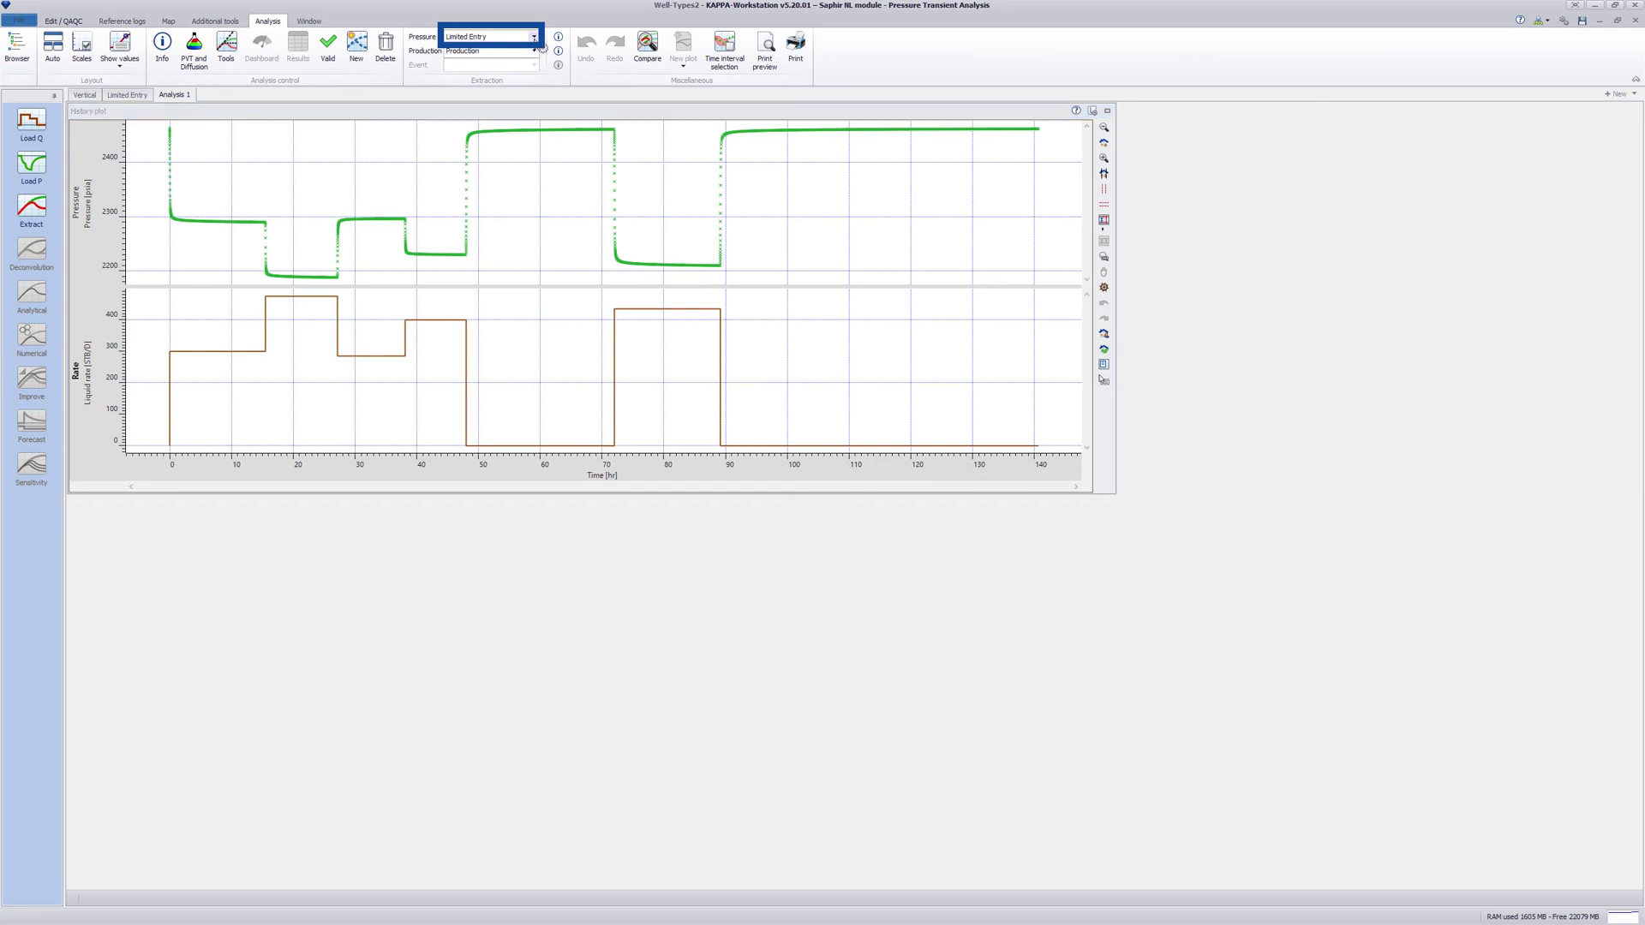
# - Swap the pressure gauge from Limited Entry to Changing WBS and extract Build-Up #2
pyautogui.click(533, 36)
pyautogui.click(482, 63)
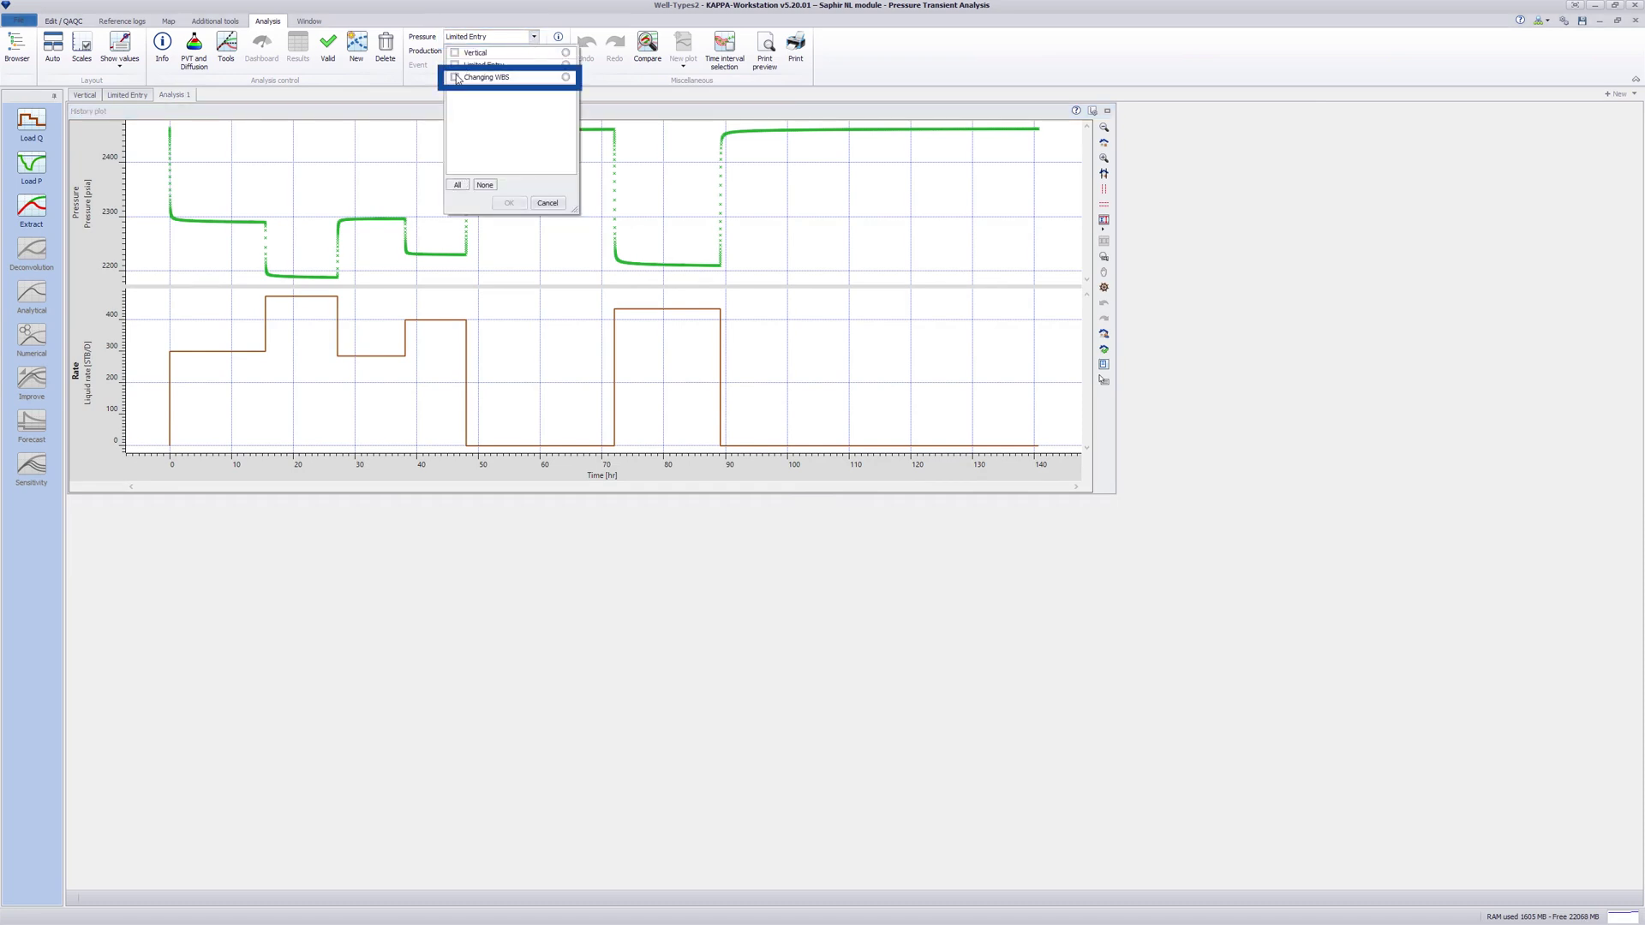
pyautogui.click(486, 78)
pyautogui.click(511, 203)
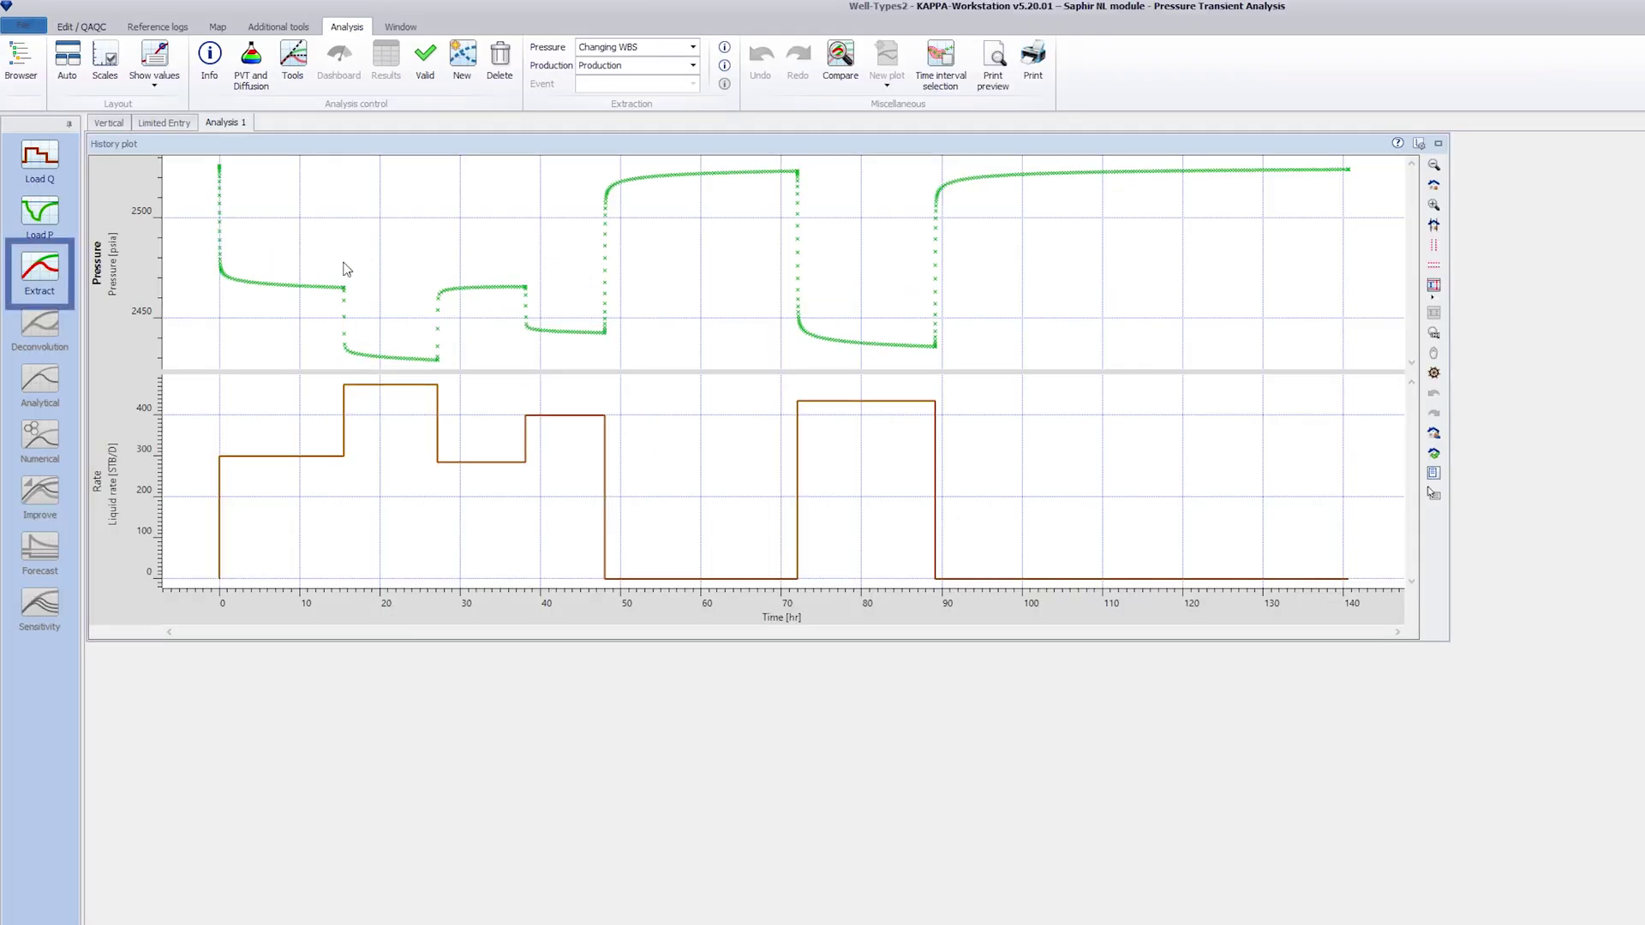
pyautogui.click(31, 261)
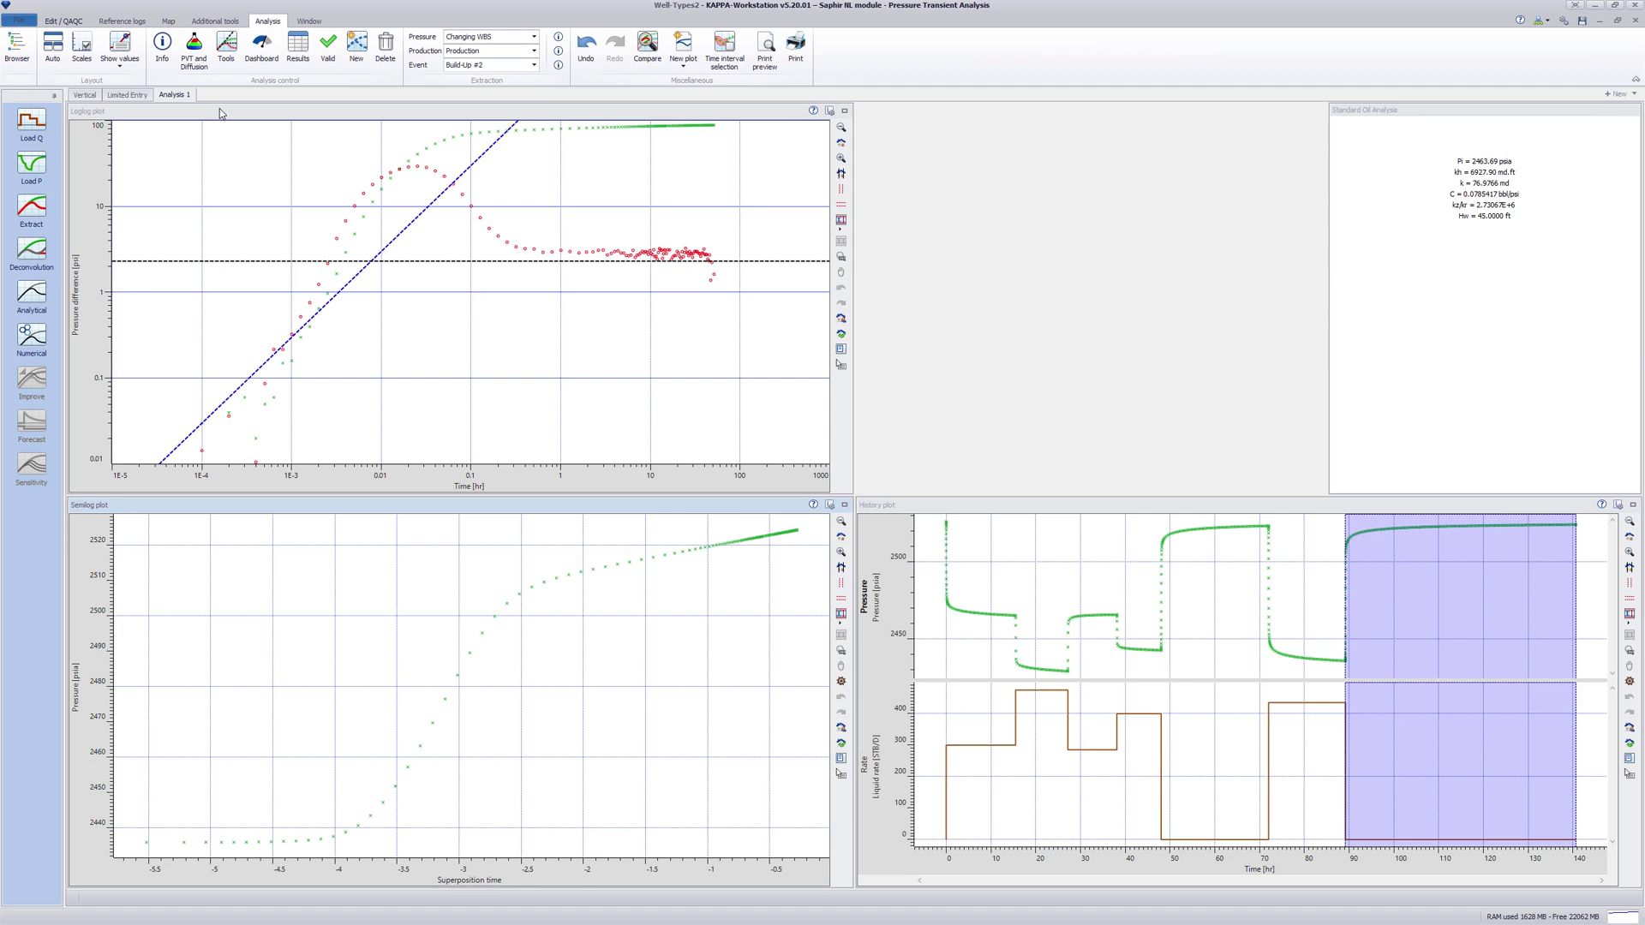
# - Maximize the loglog plot and apply Changing storage tools with a Finite radius well model
pyautogui.doubleClick(219, 112)
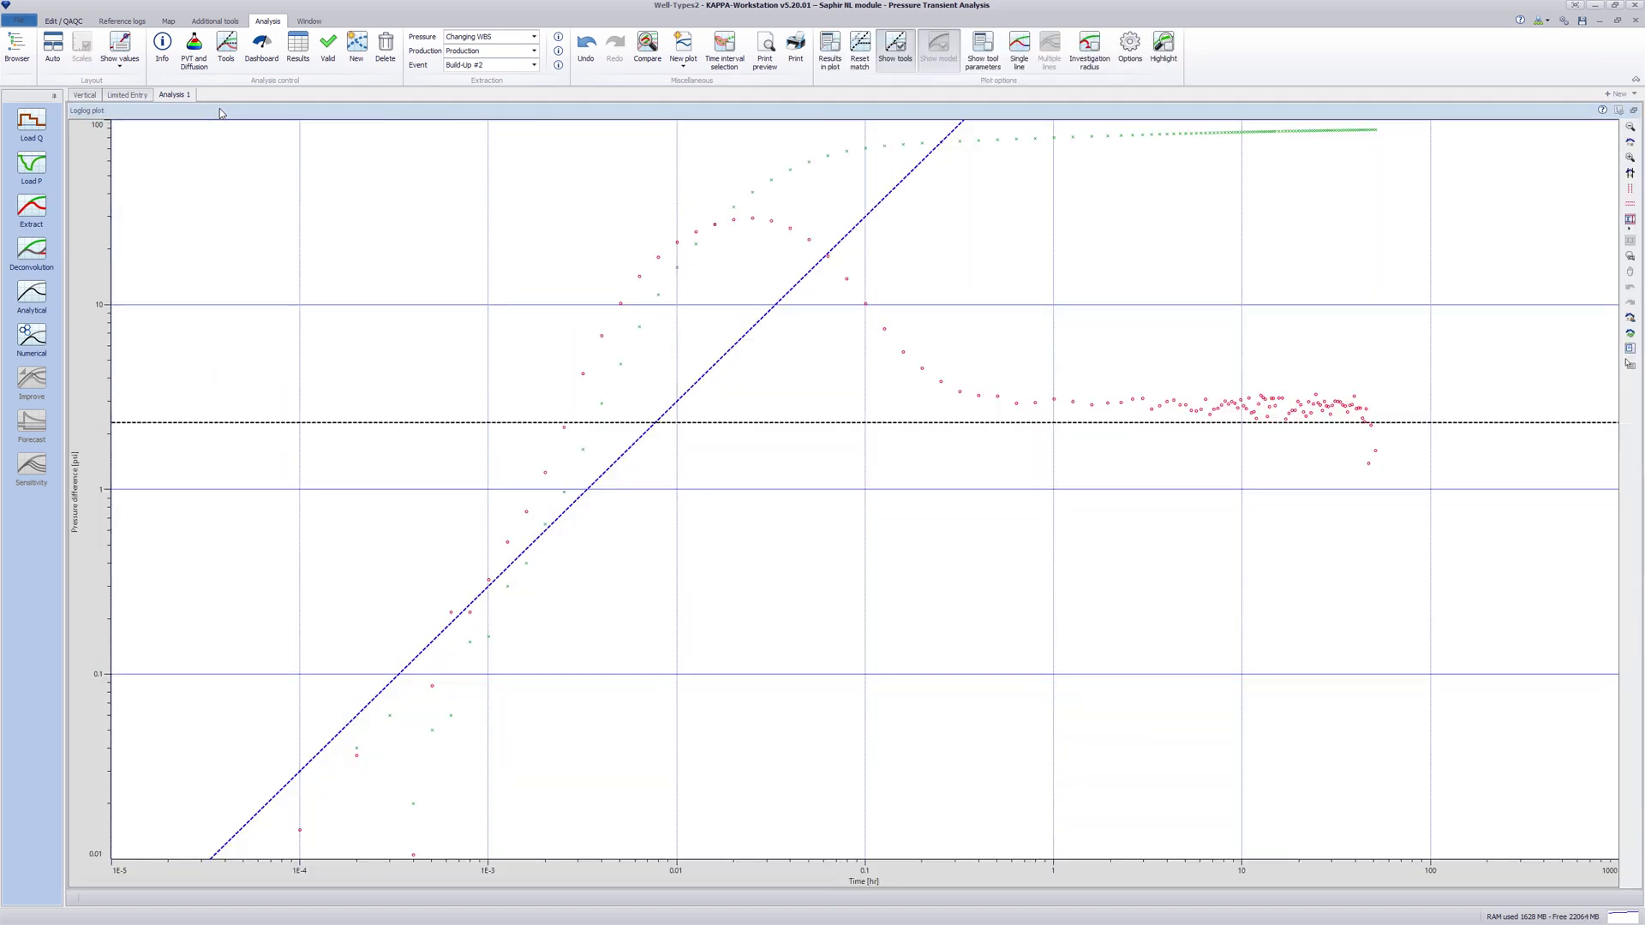
pyautogui.click(226, 50)
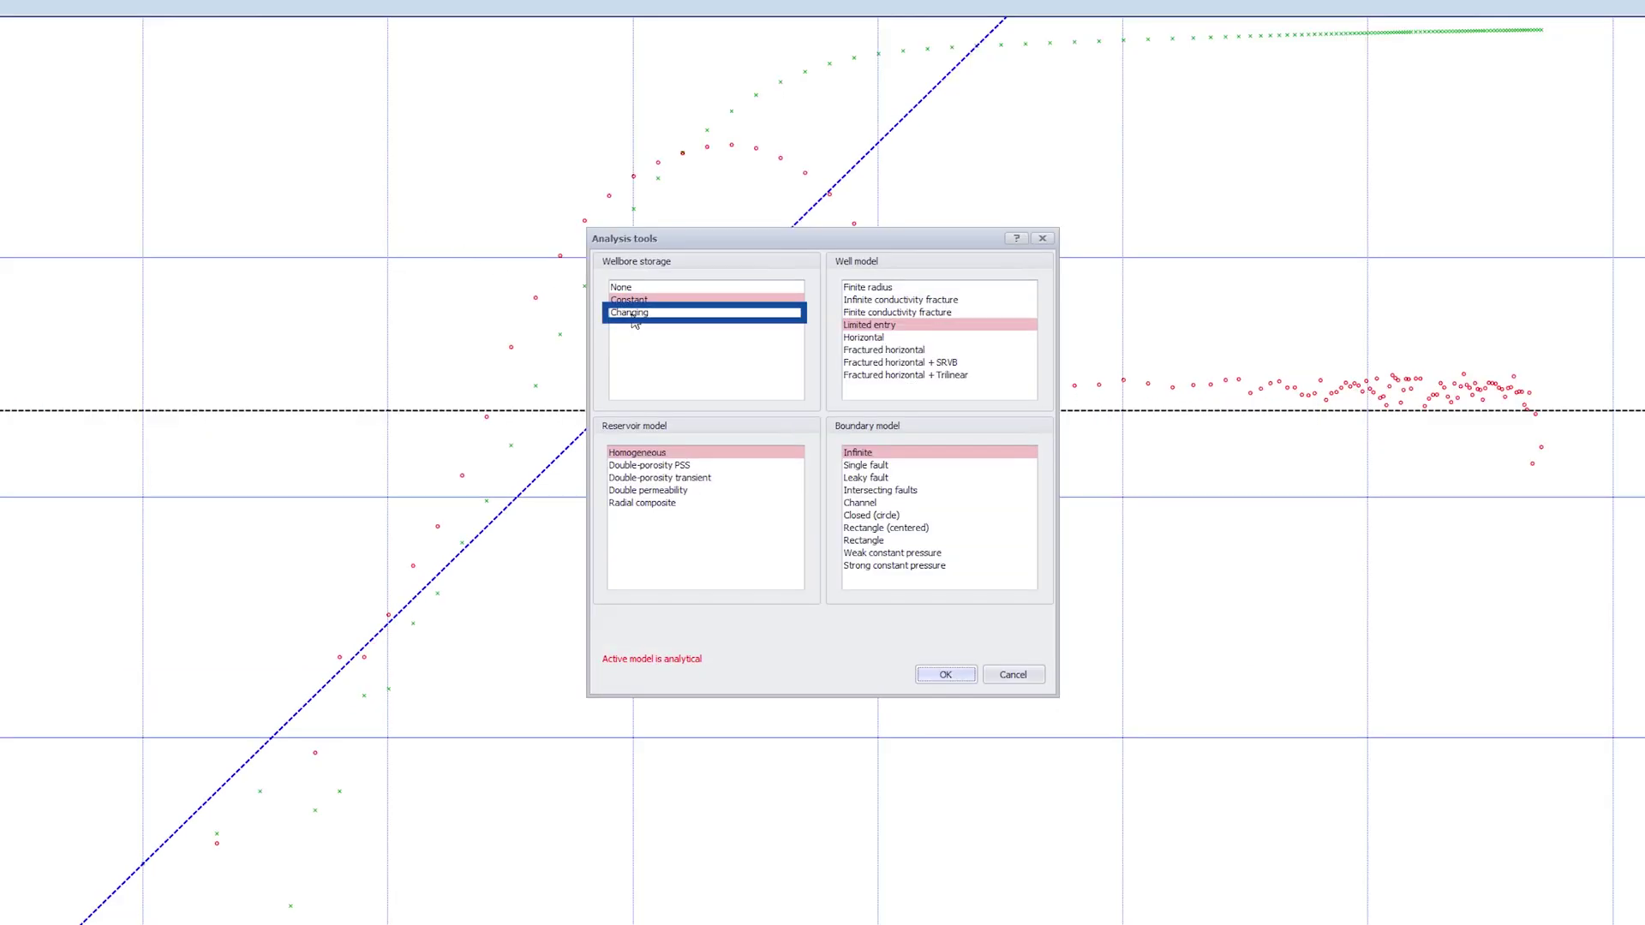
pyautogui.click(675, 348)
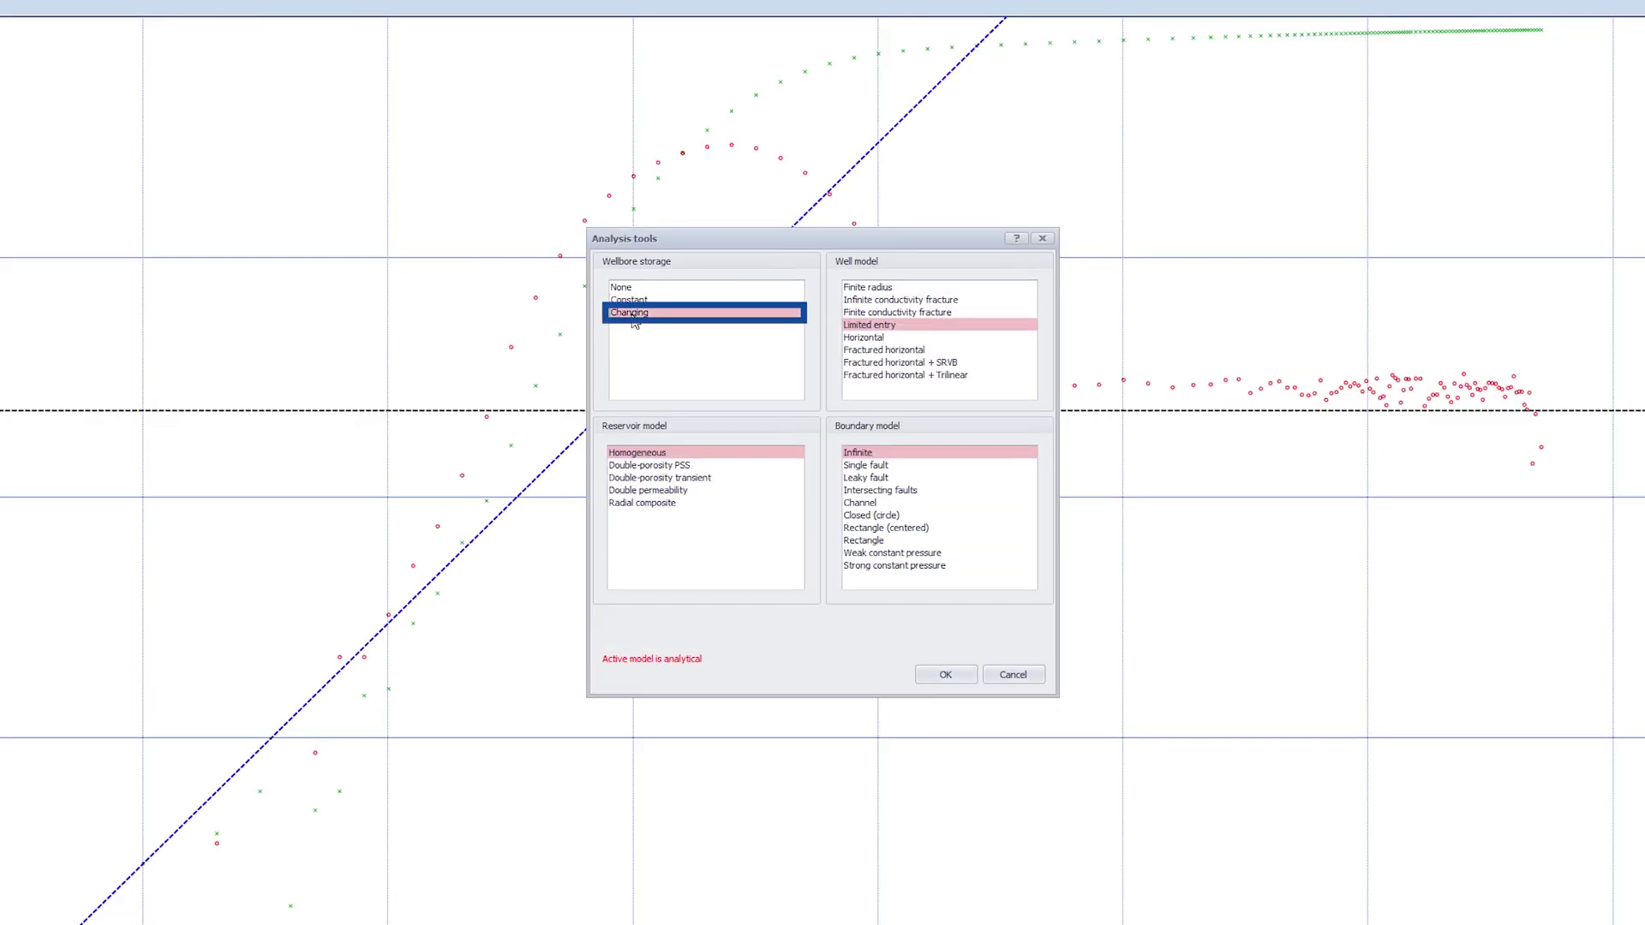
pyautogui.click(855, 290)
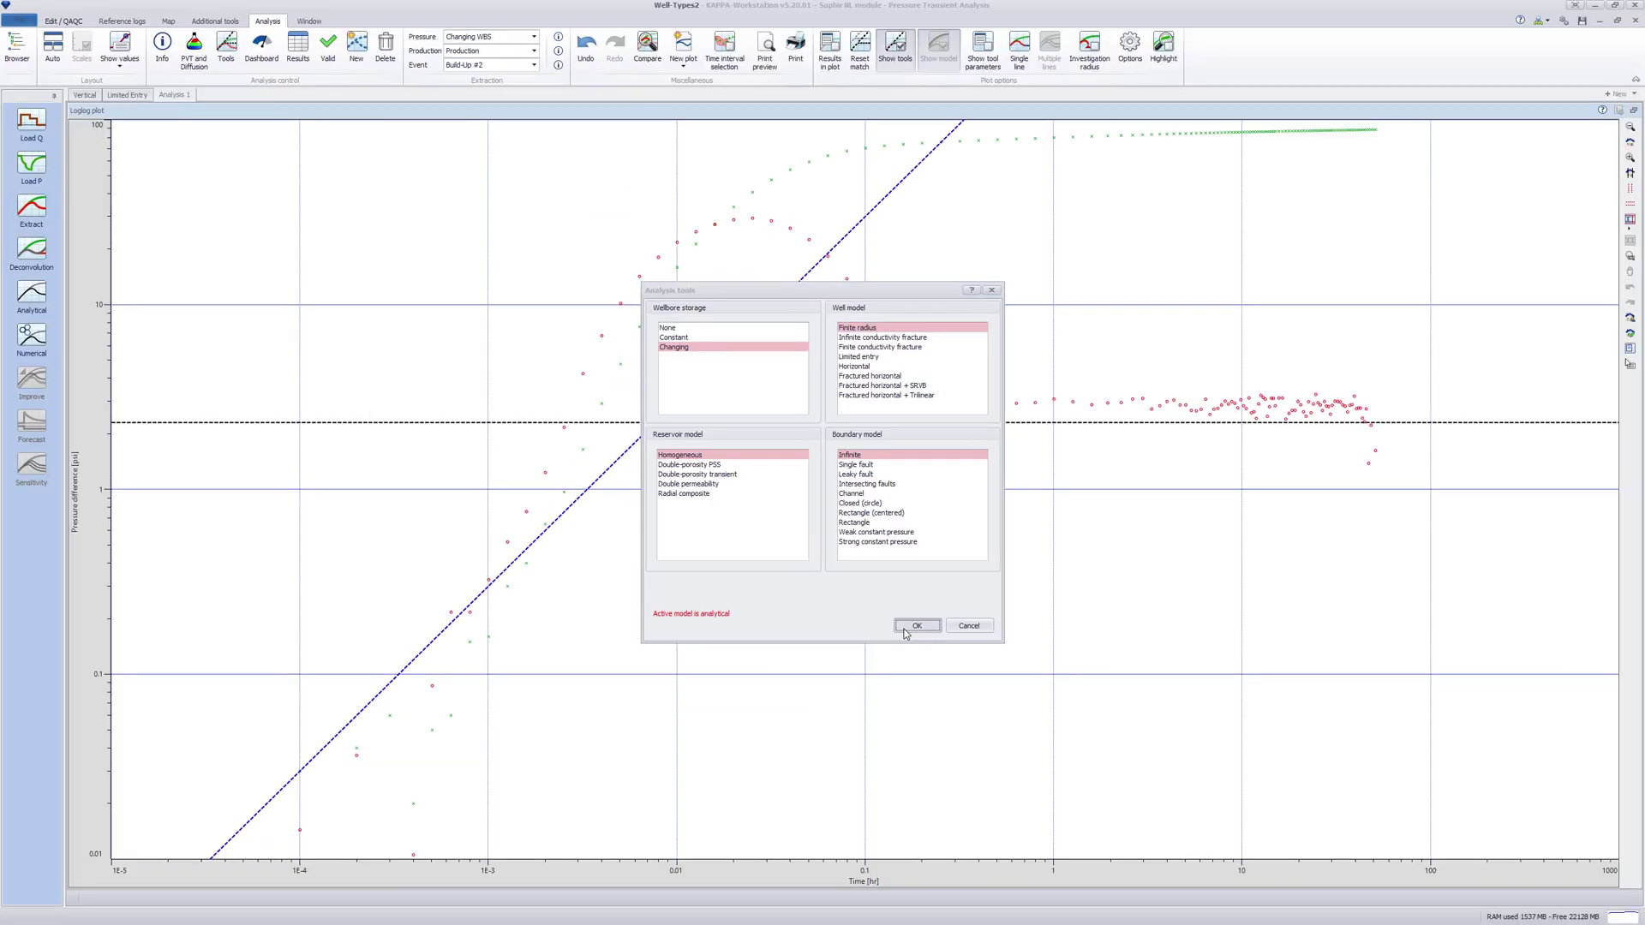
pyautogui.click(915, 626)
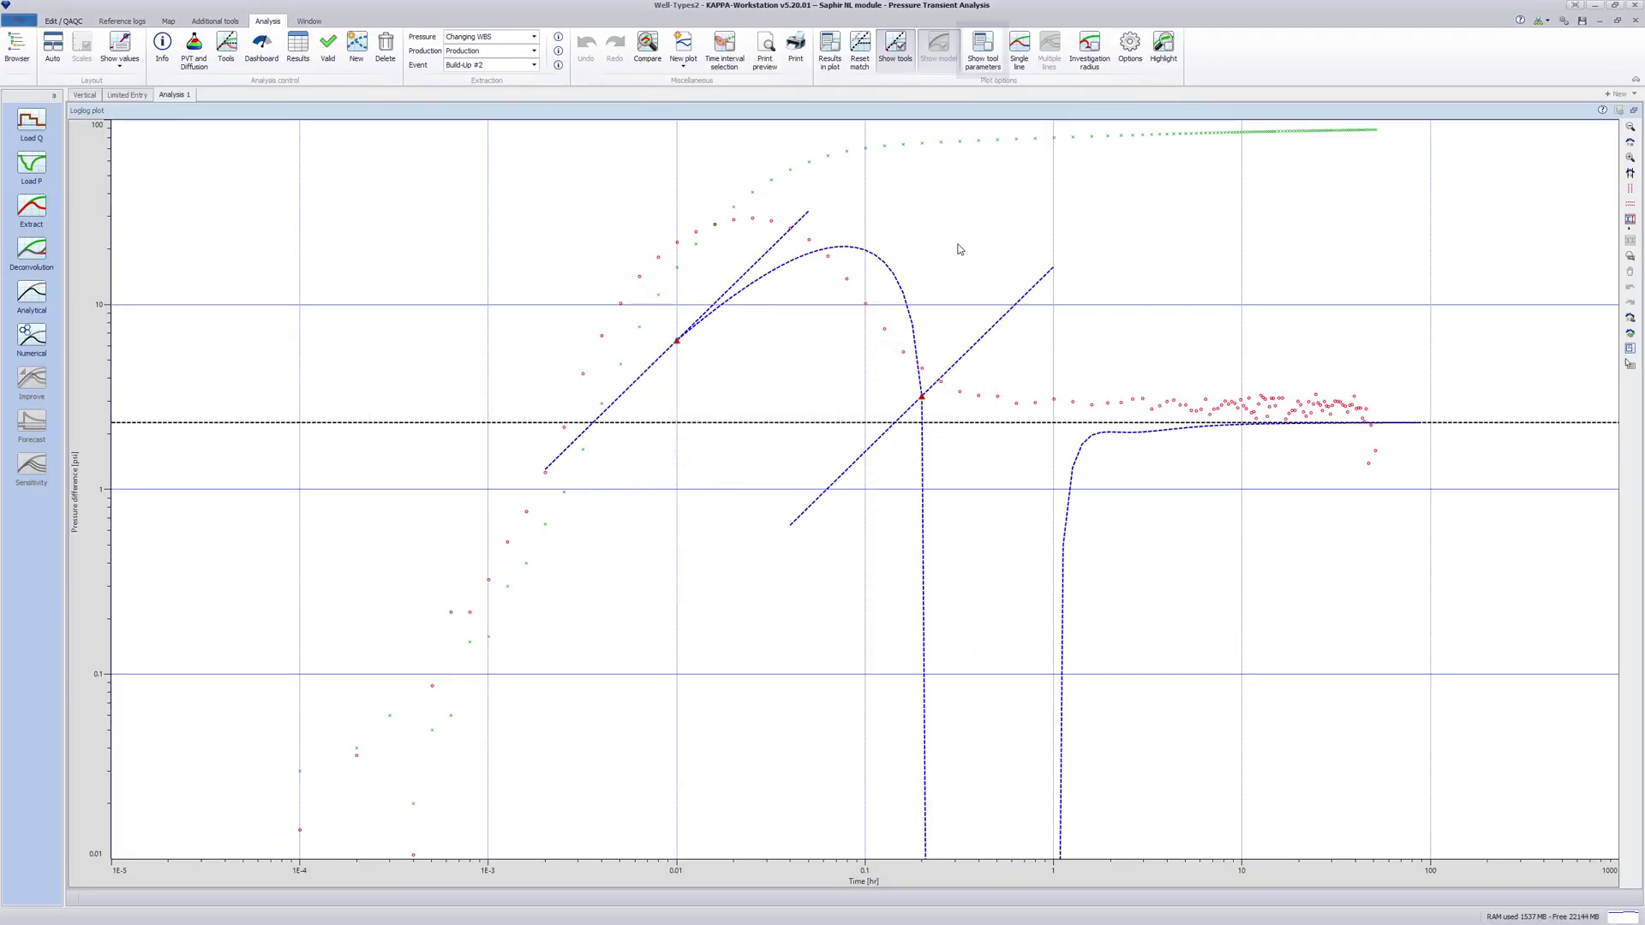
# - Drag the storage and unit-slope lines onto the data, reaching skin about 4.44
pyautogui.click(965, 64)
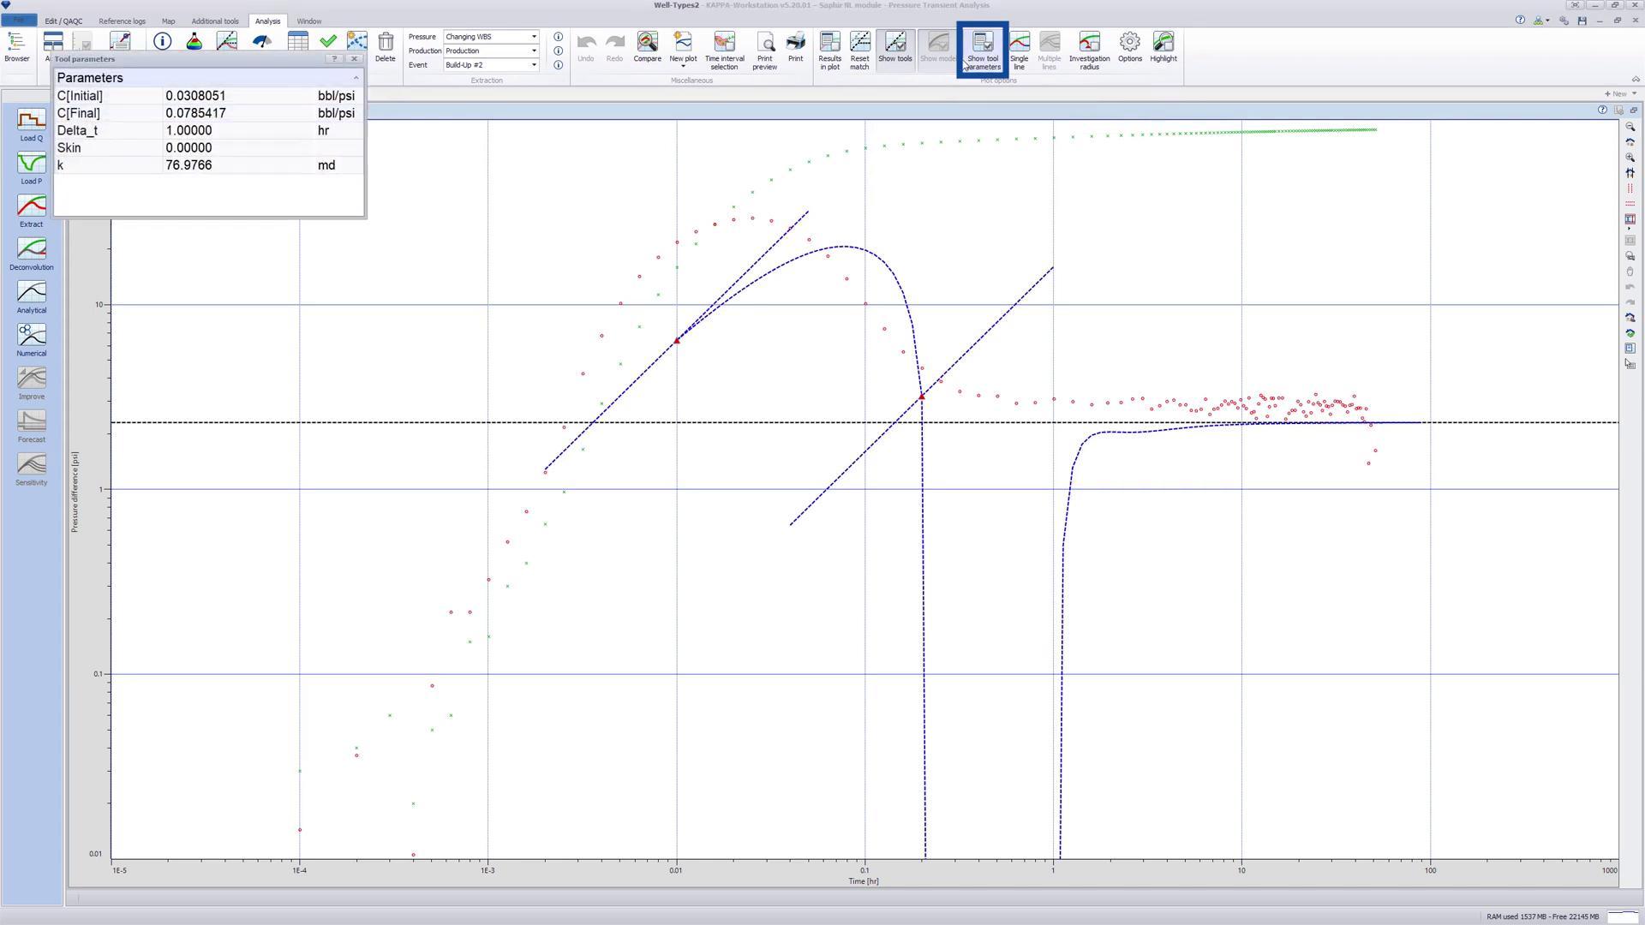
pyautogui.moveTo(302, 61); pyautogui.dragTo(358, 251)
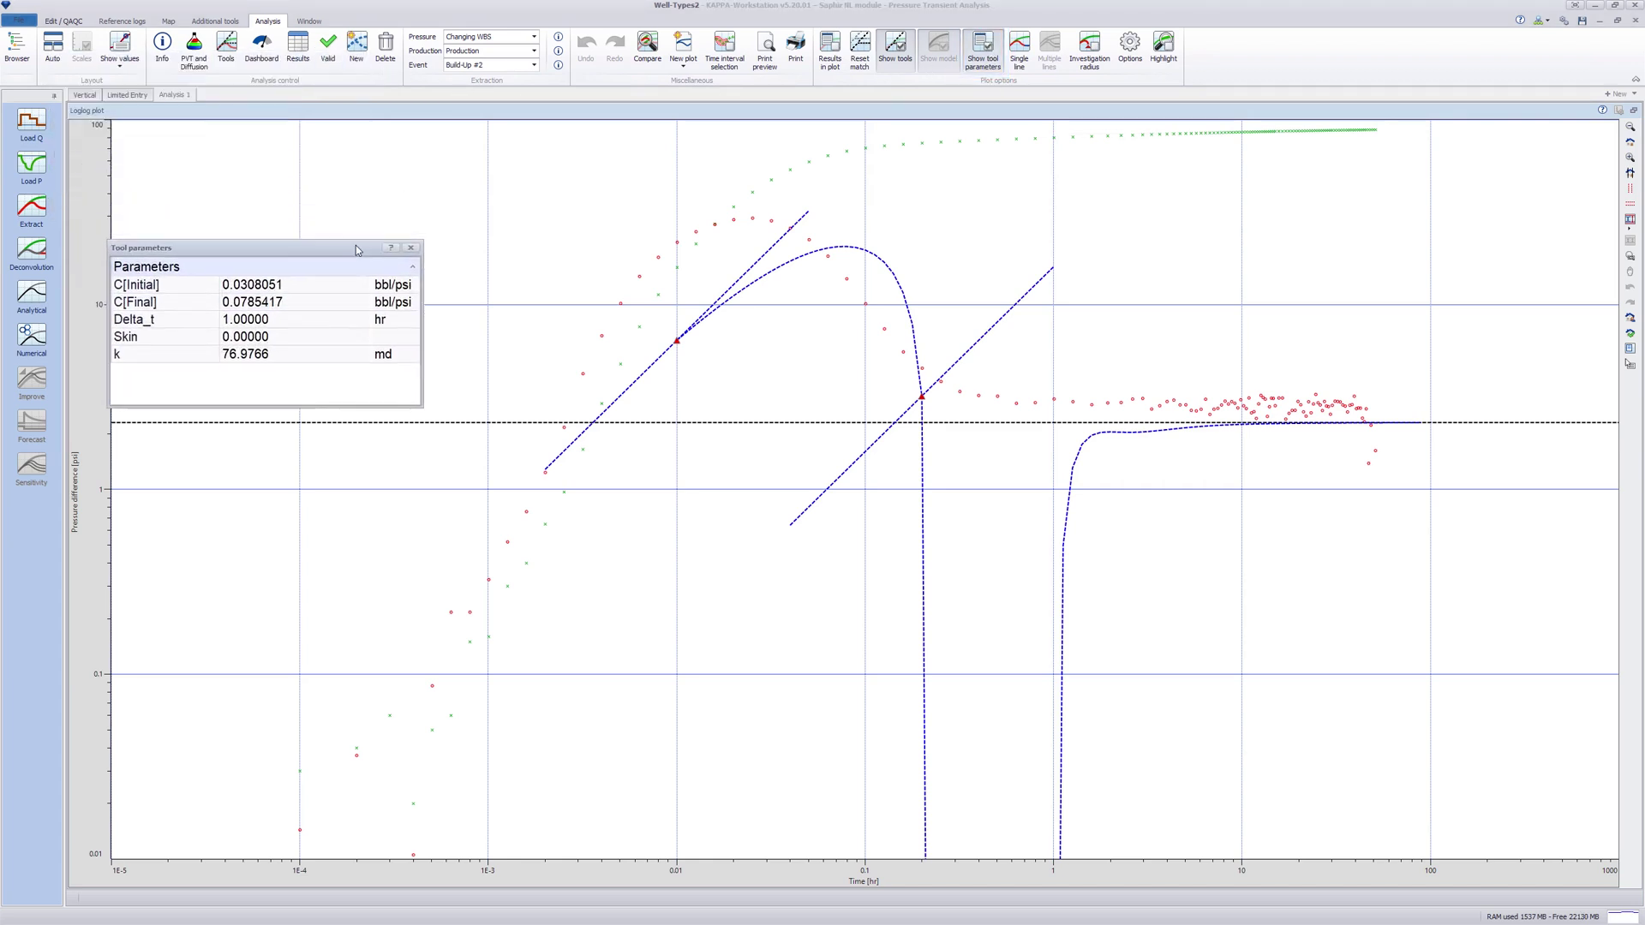
pyautogui.moveTo(903, 403); pyautogui.dragTo(902, 356)
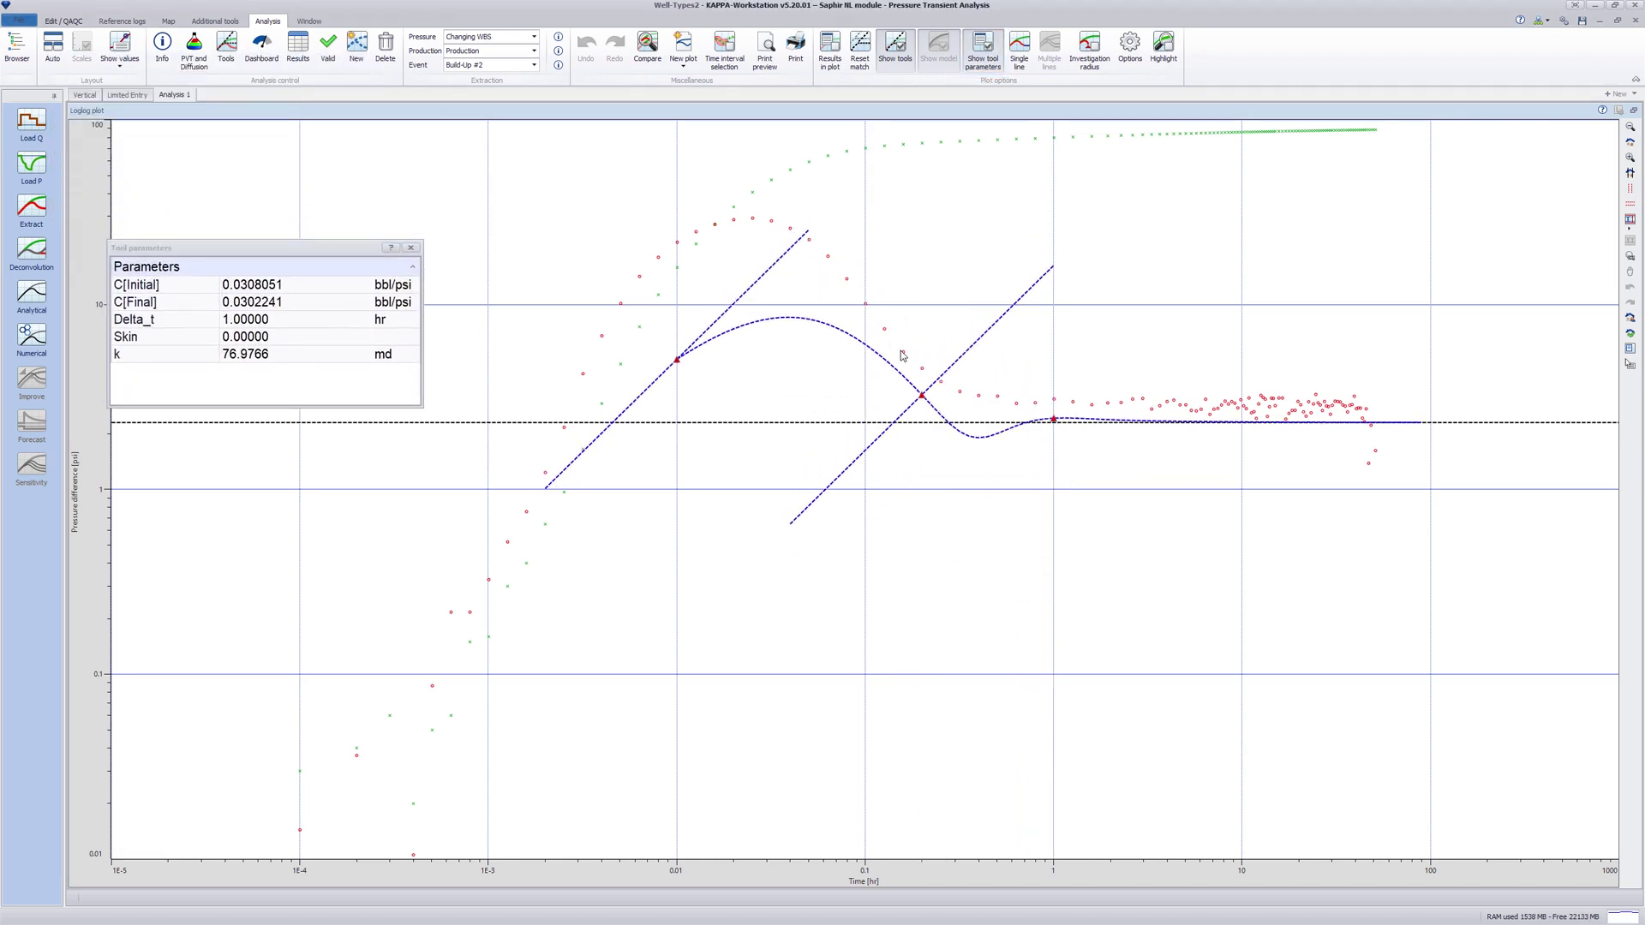
pyautogui.moveTo(990, 422); pyautogui.dragTo(931, 326)
pyautogui.moveTo(516, 335); pyautogui.dragTo(493, 603)
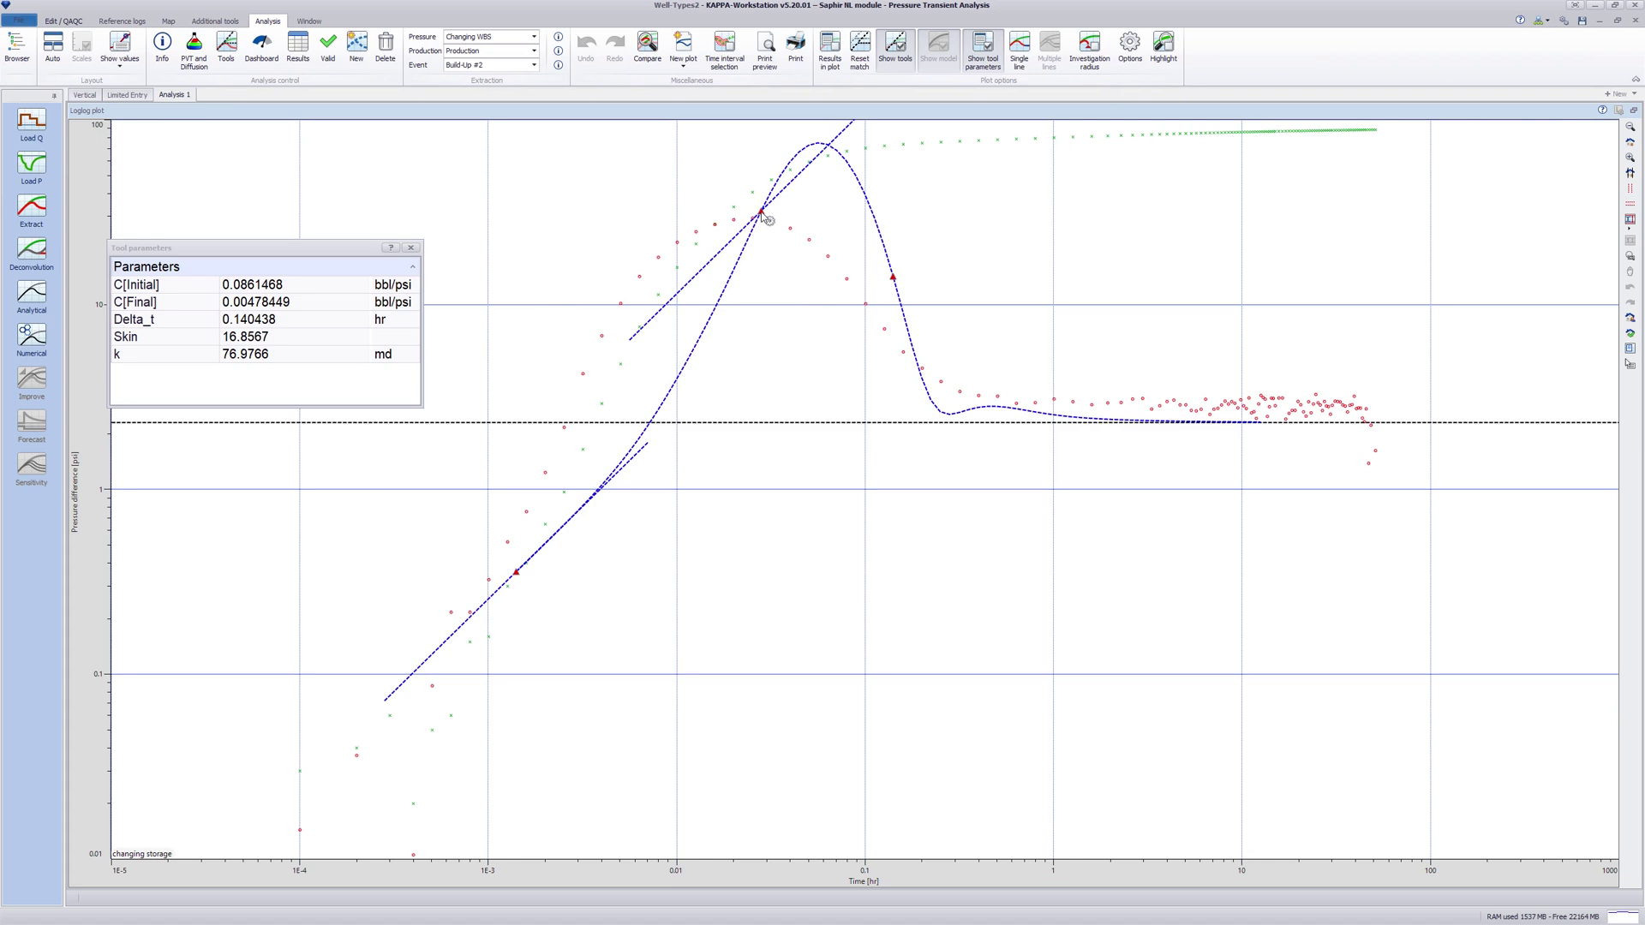
pyautogui.moveTo(893, 280); pyautogui.dragTo(849, 545)
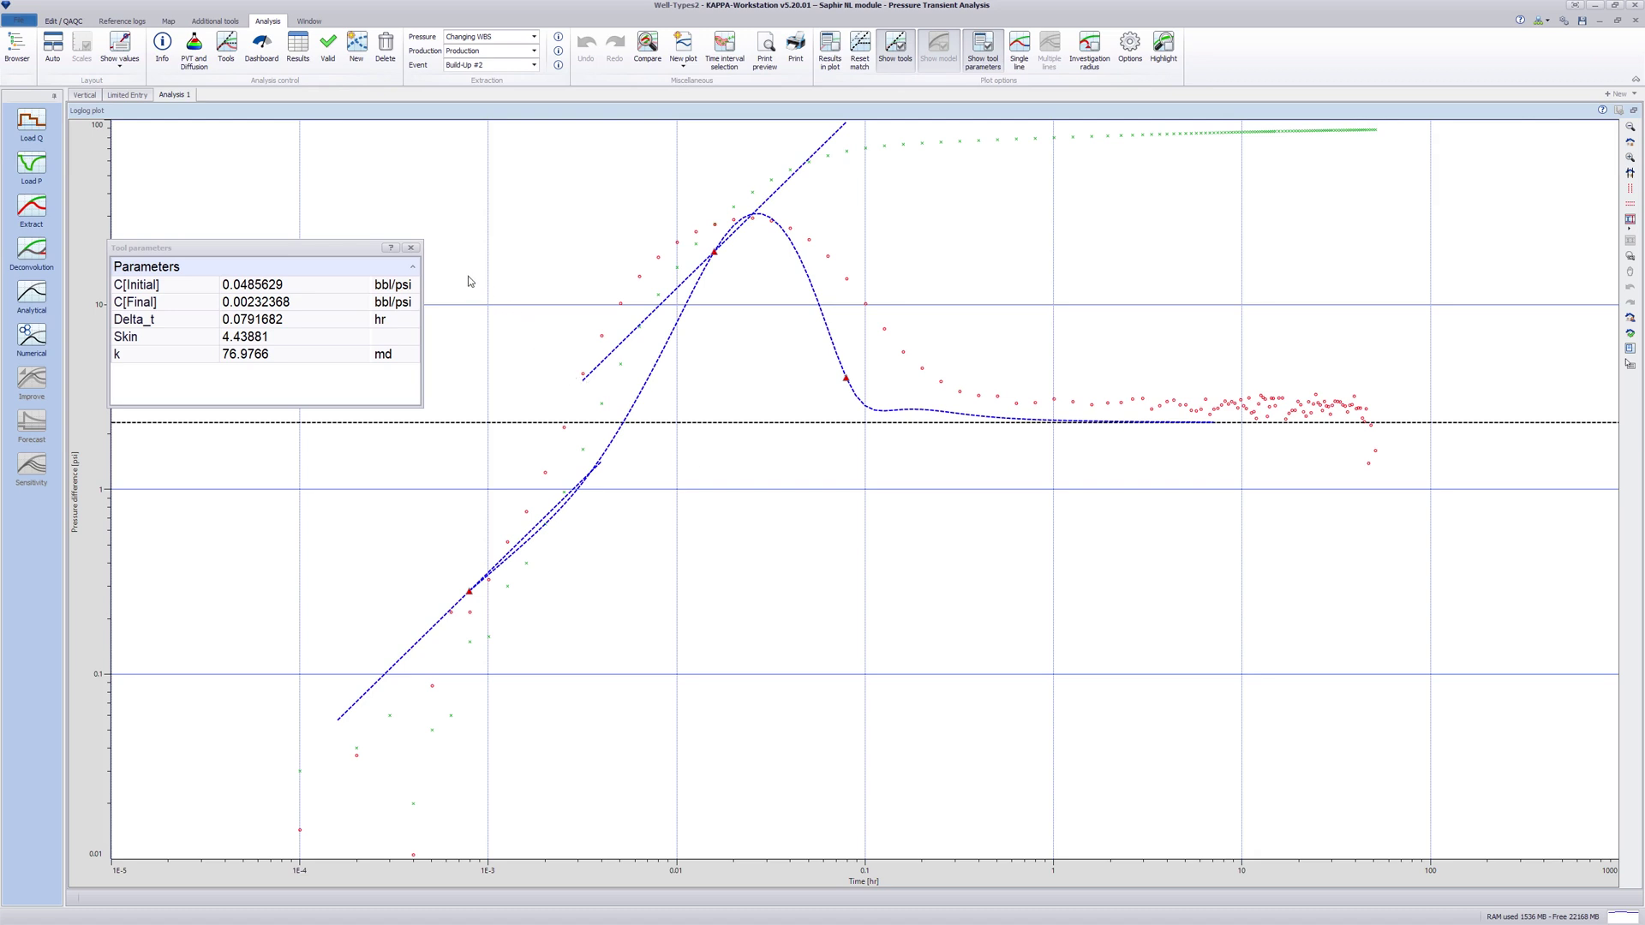
# - Build the analytical changing-storage model, regress it onto Build-Up #2, and hide the tool lines
pyautogui.click(411, 249)
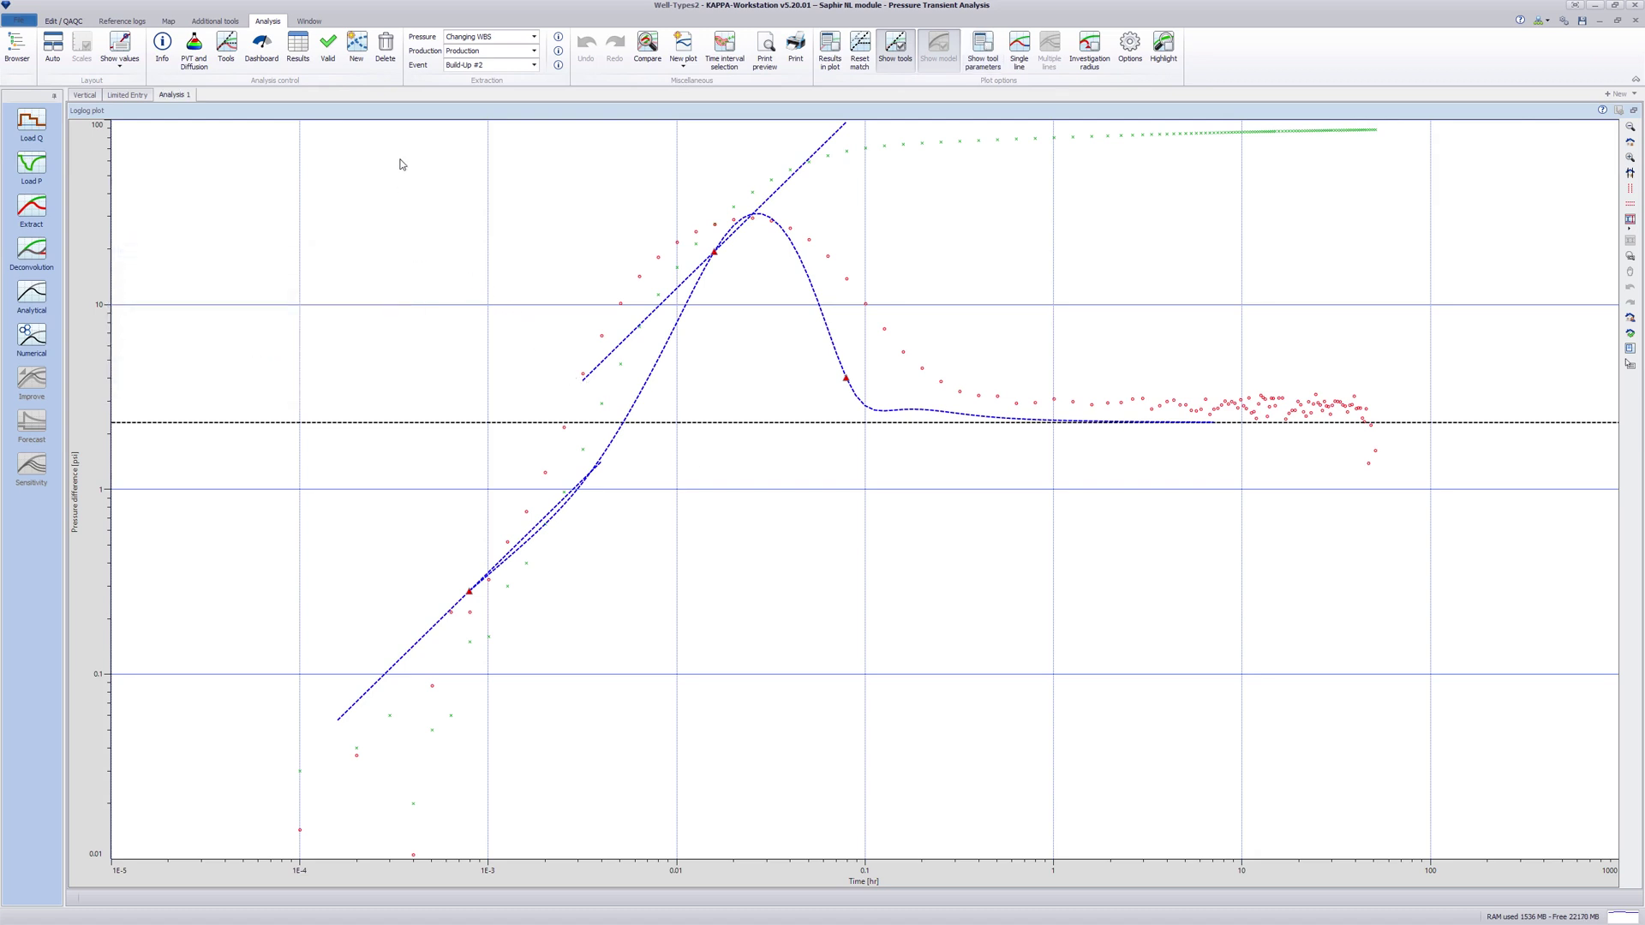
pyautogui.doubleClick(398, 116)
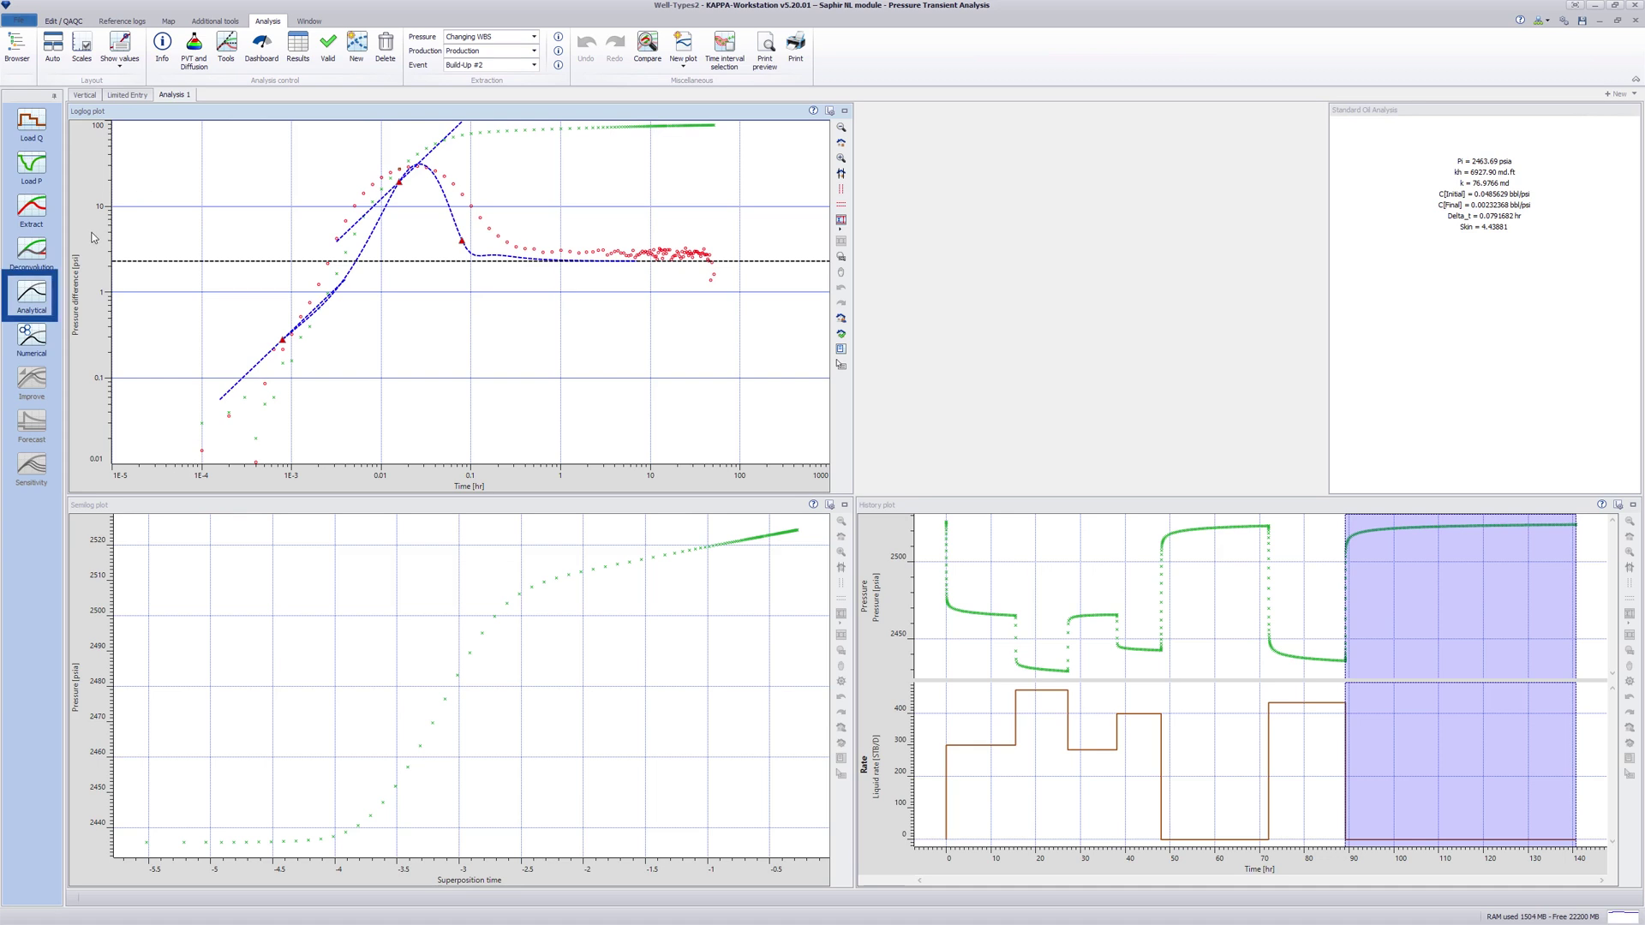
pyautogui.click(38, 295)
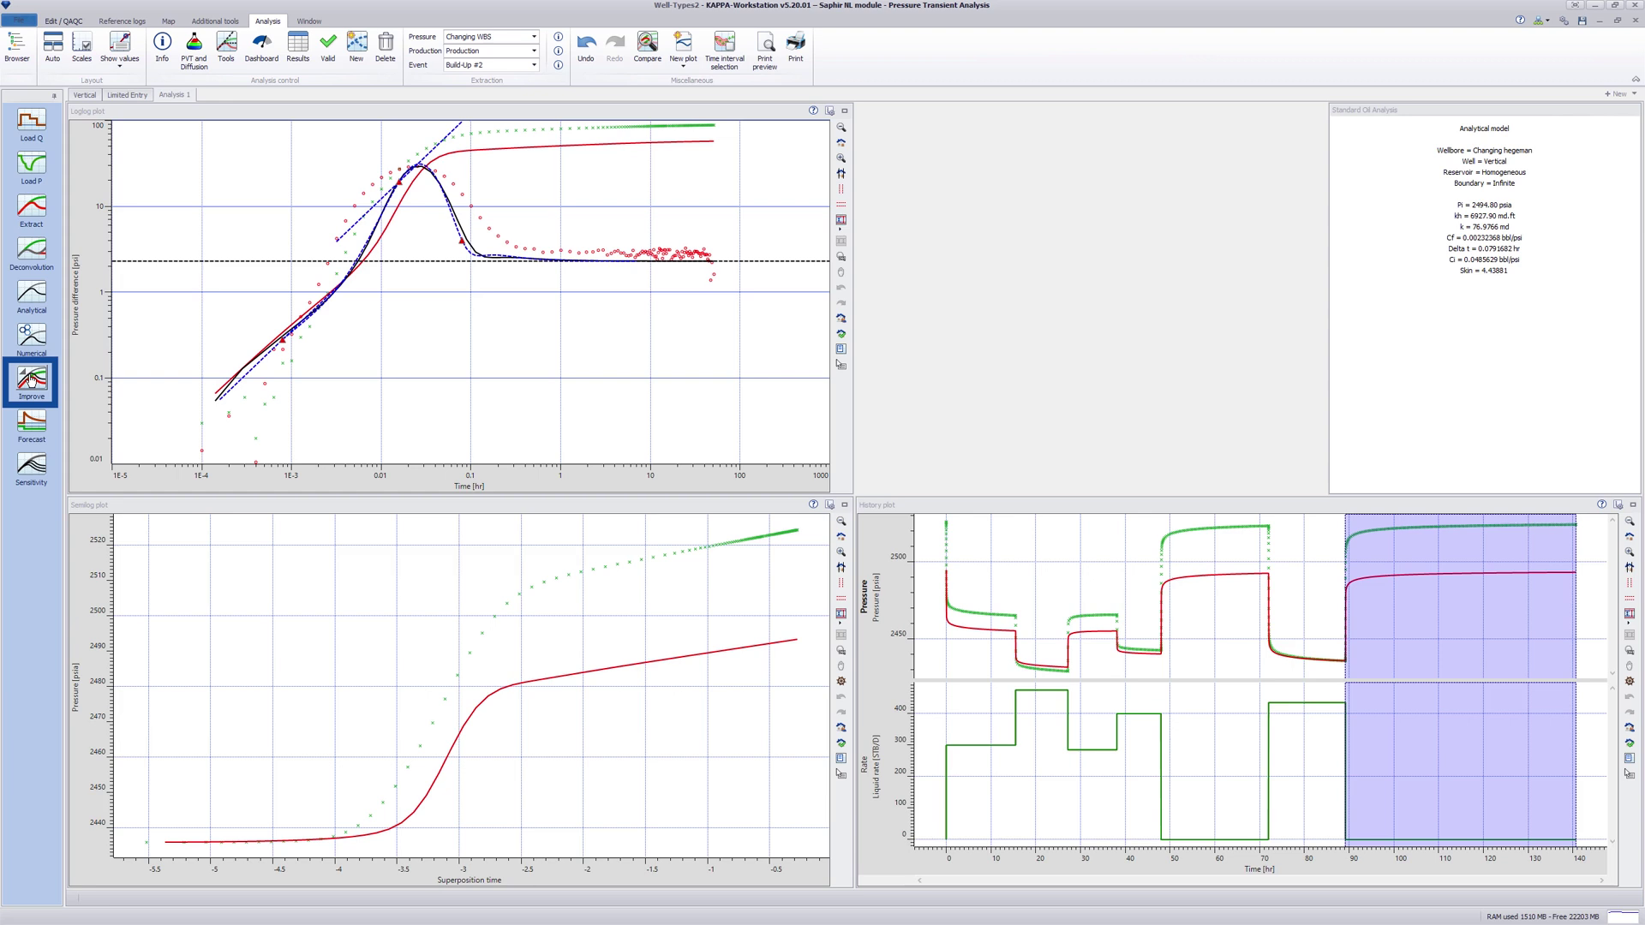
pyautogui.click(31, 379)
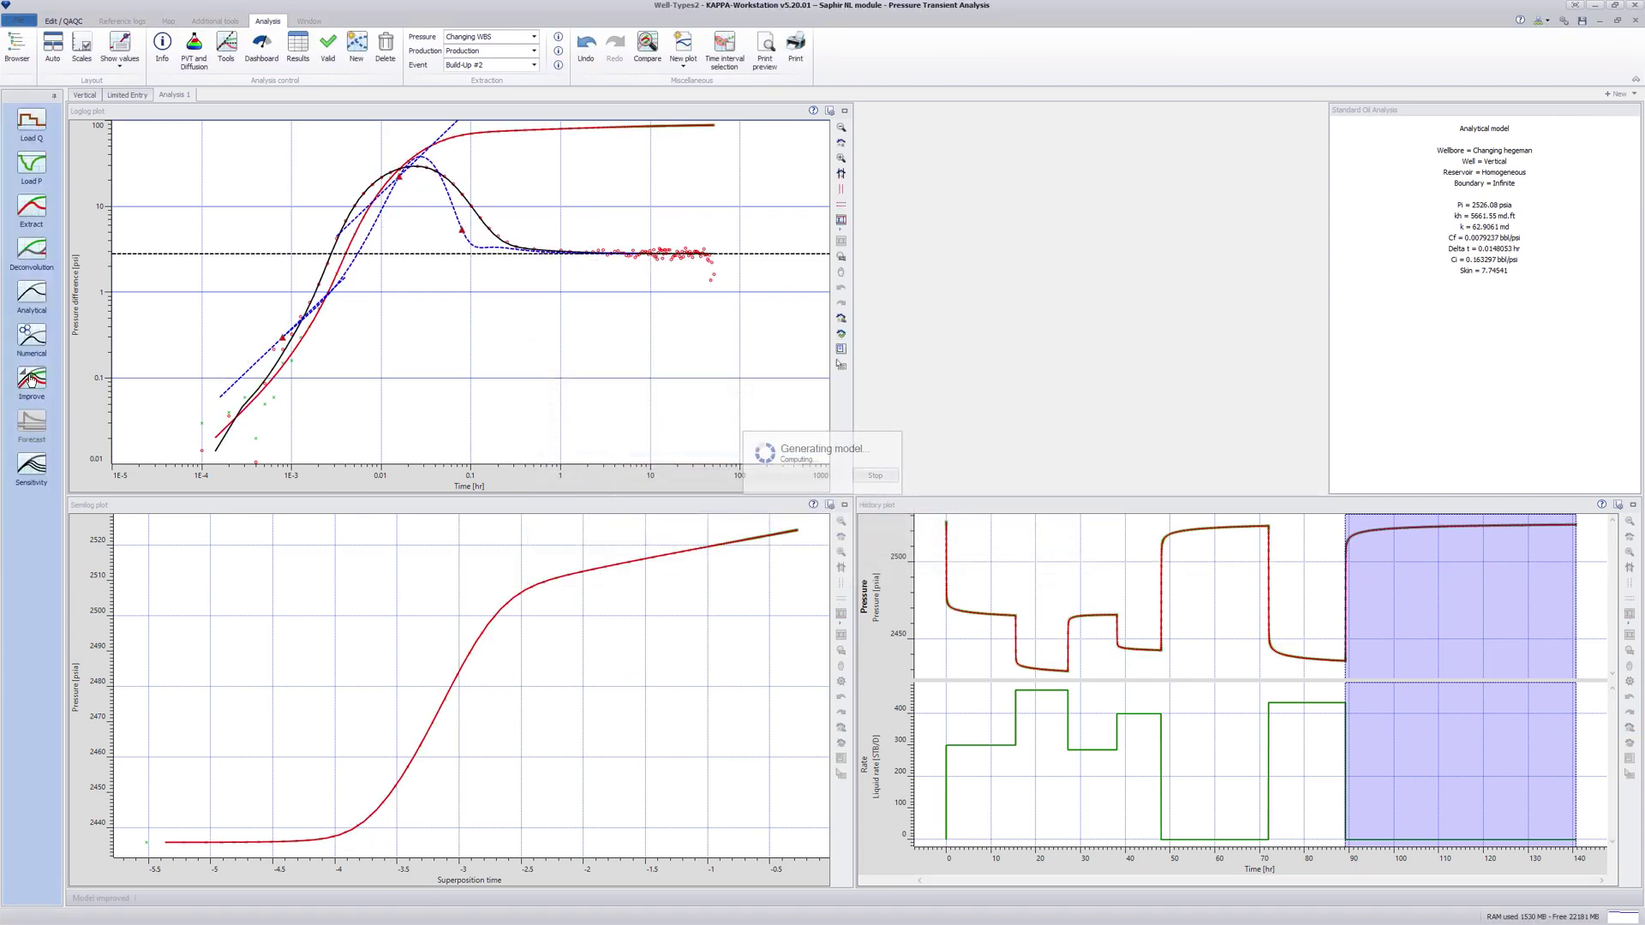
pyautogui.rightClick(153, 359)
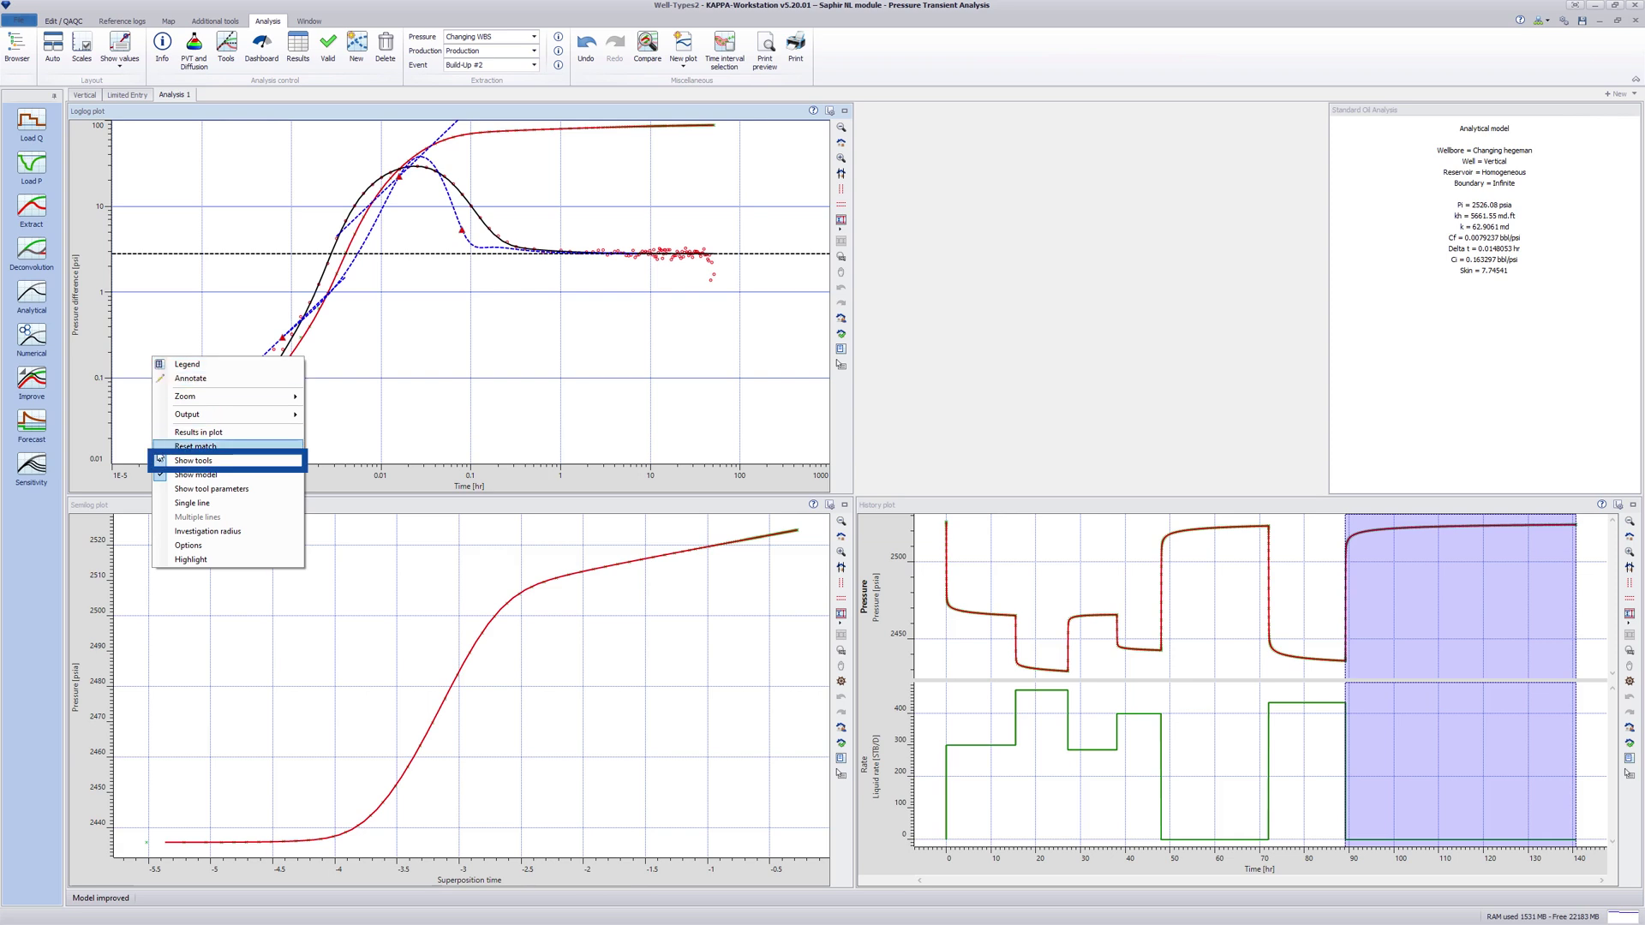
pyautogui.click(160, 461)
# - Rename the analysis to 'Changing wellbore storage'
pyautogui.doubleClick(175, 96)
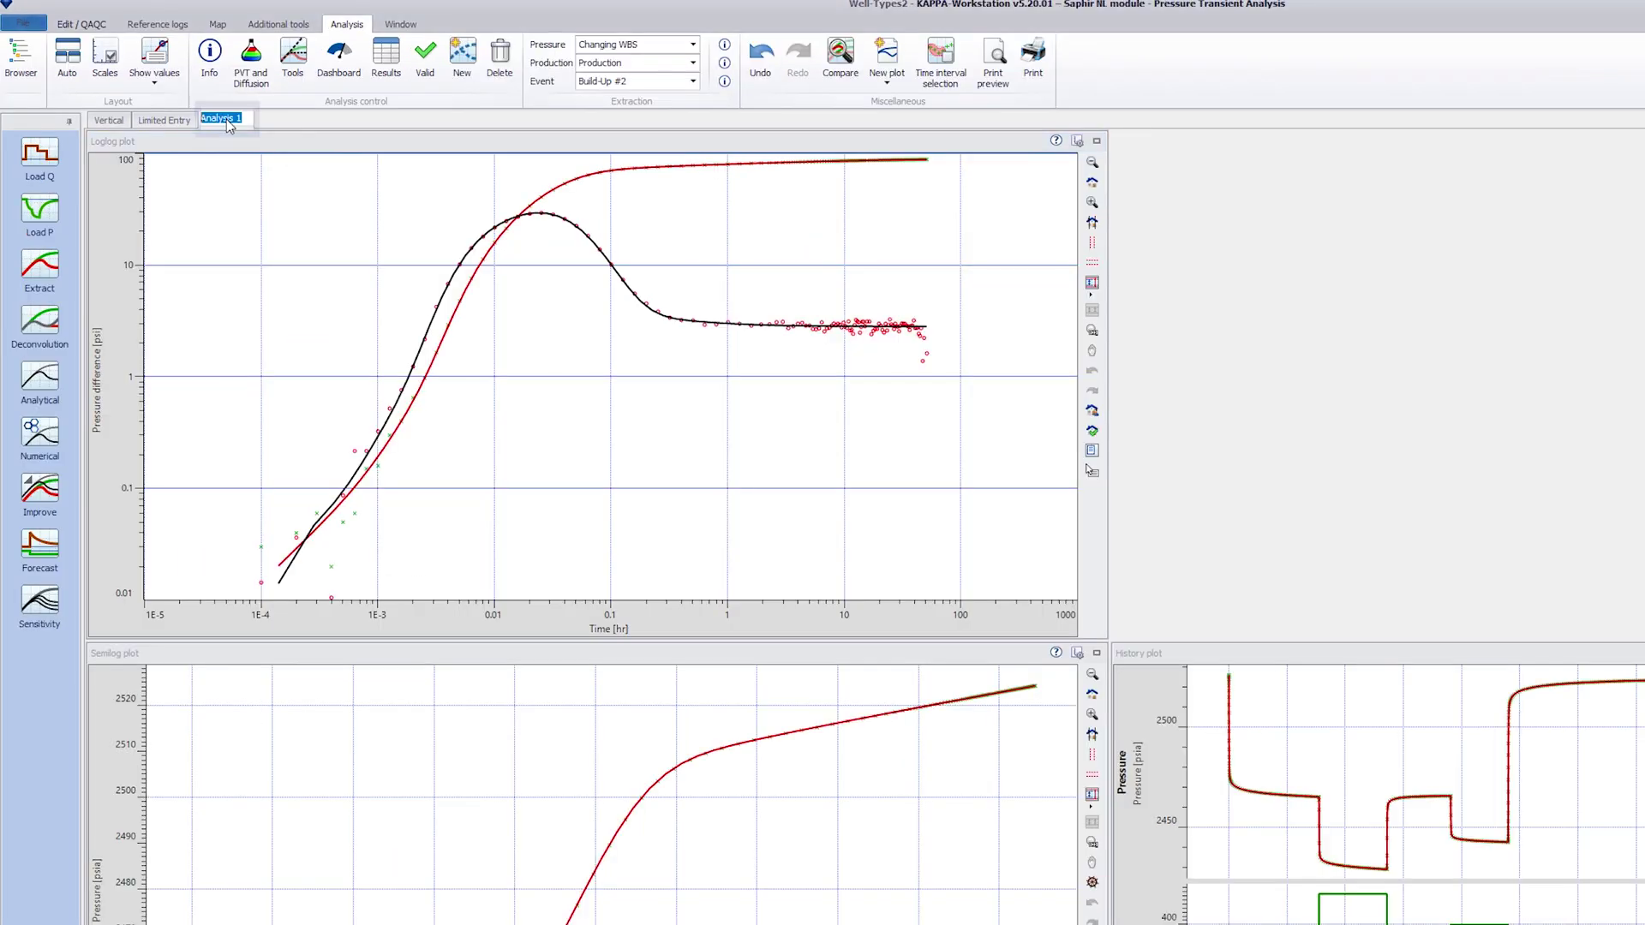
pyautogui.write('Changing wellbore storage')
pyautogui.press('Return')
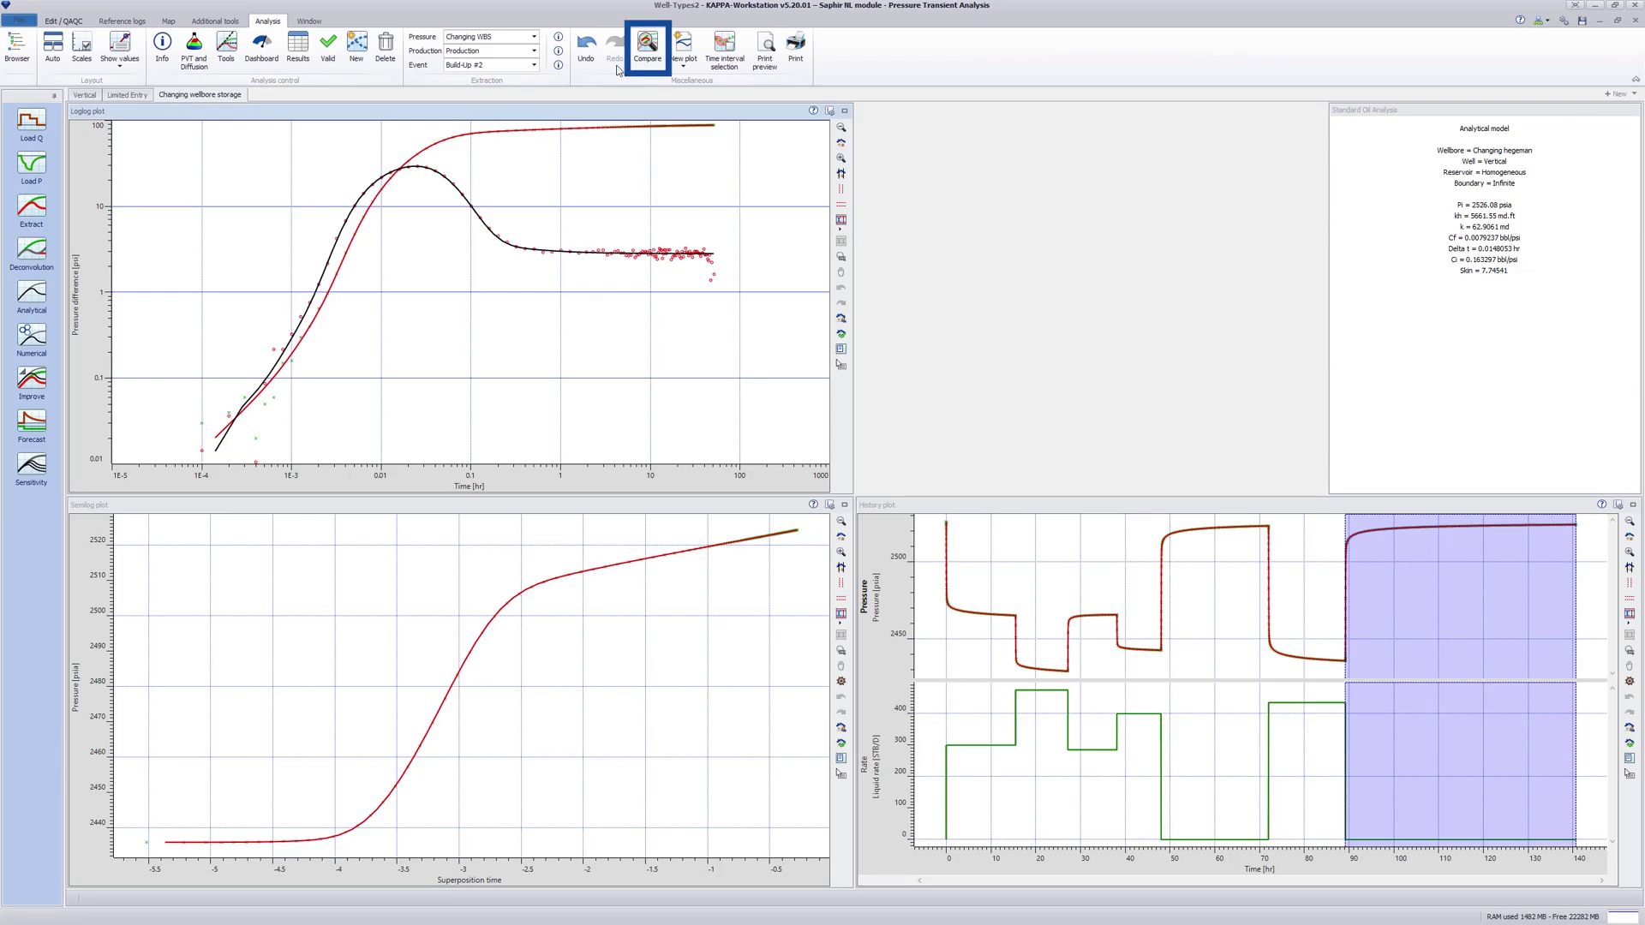
# - Overlay the Vertical and Limited Entry models plus all three analyses' measured data in Compare
pyautogui.click(649, 46)
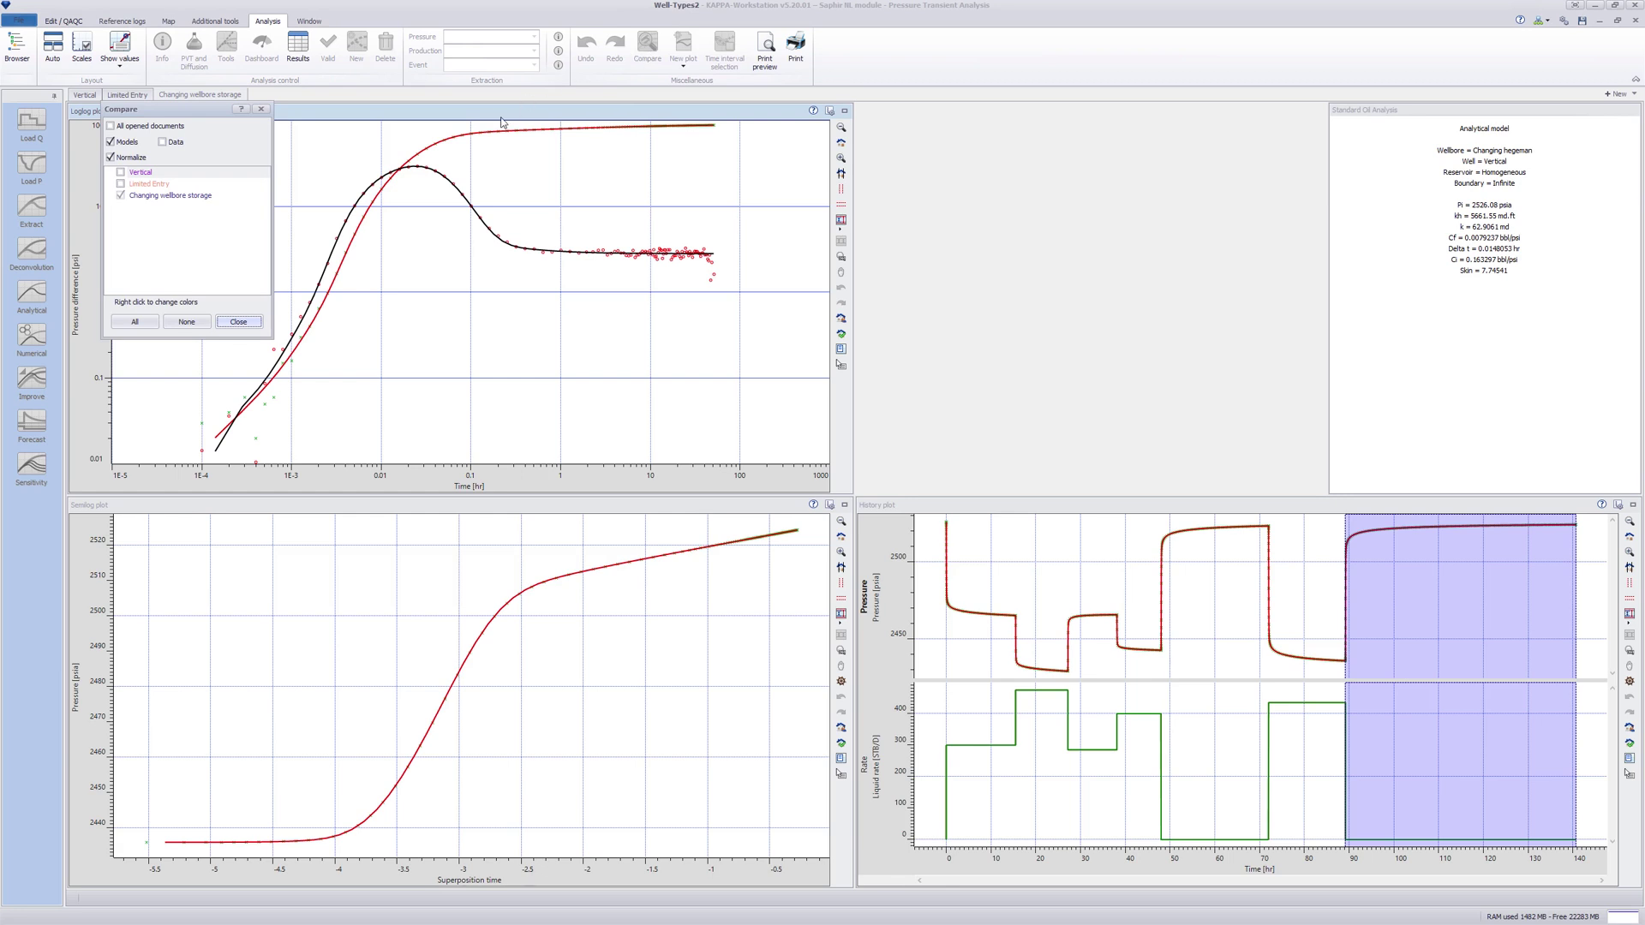
pyautogui.click(153, 323)
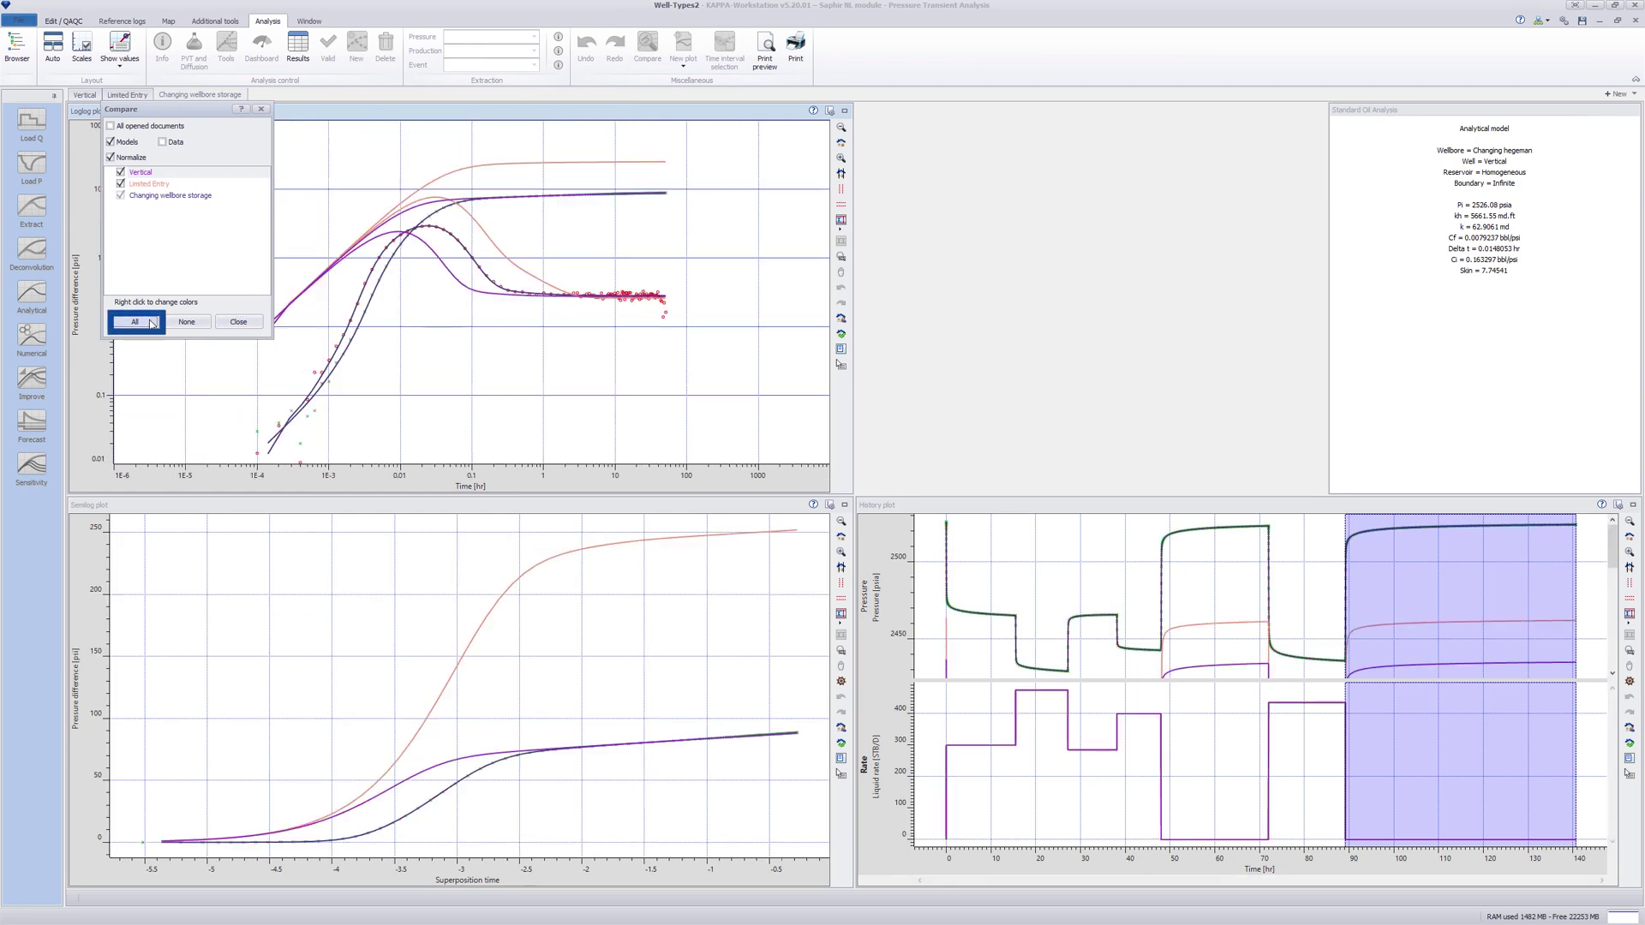
pyautogui.click(164, 143)
pyautogui.click(164, 142)
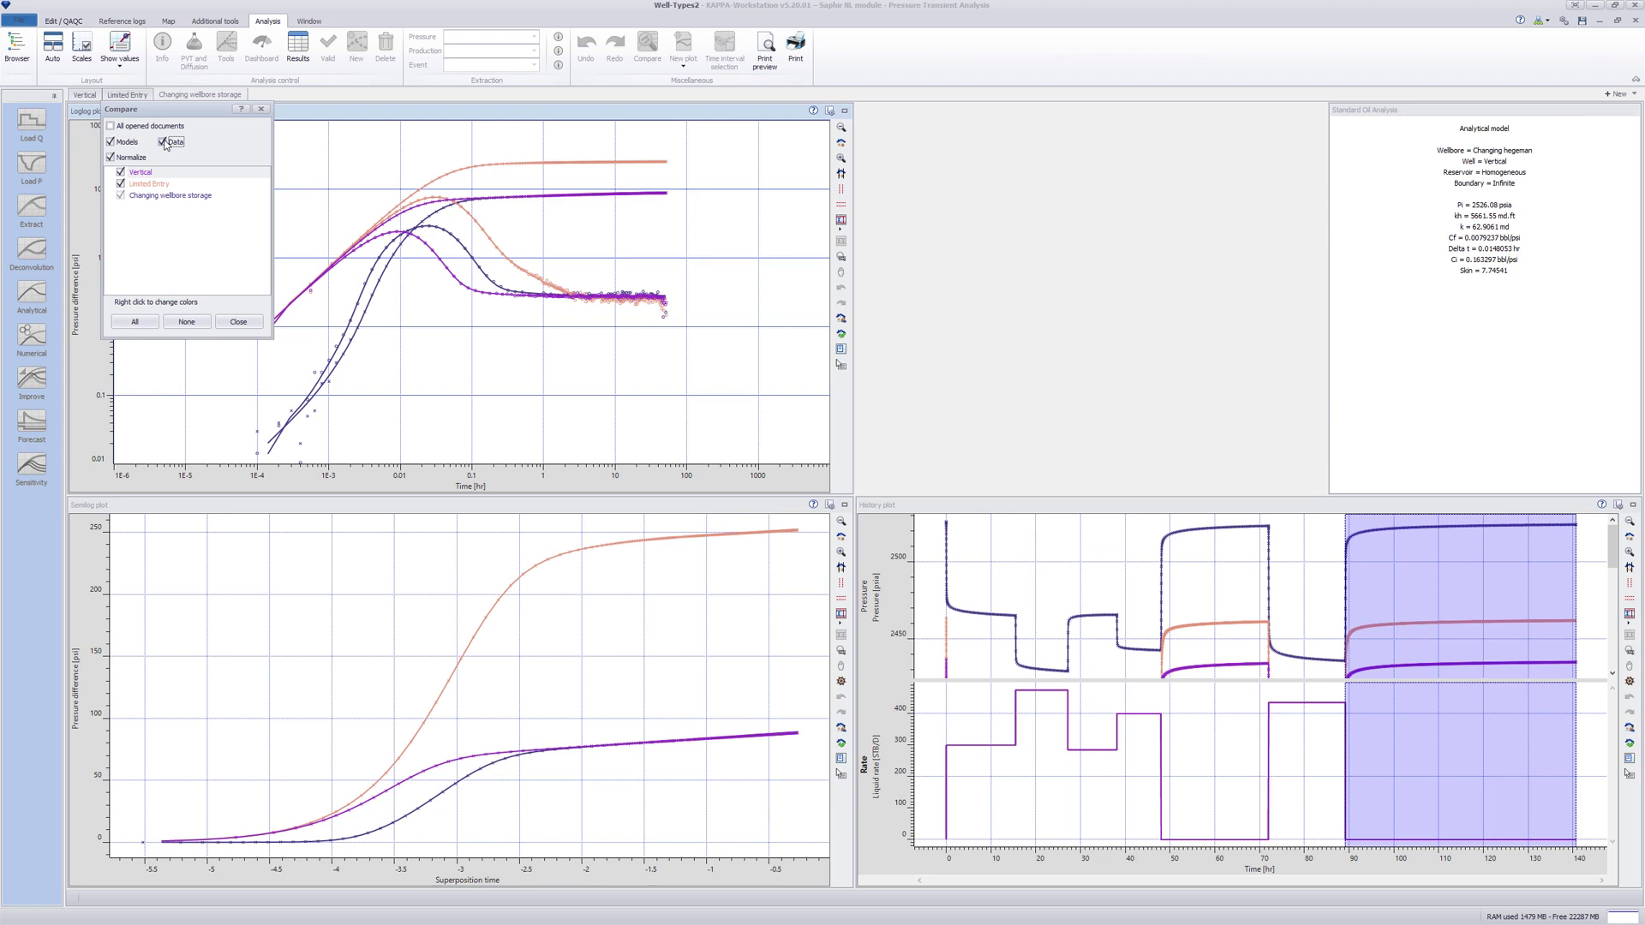
# - Show the enlarged side-by-side results table for the three analyses, then close Compare and Results
pyautogui.click(298, 56)
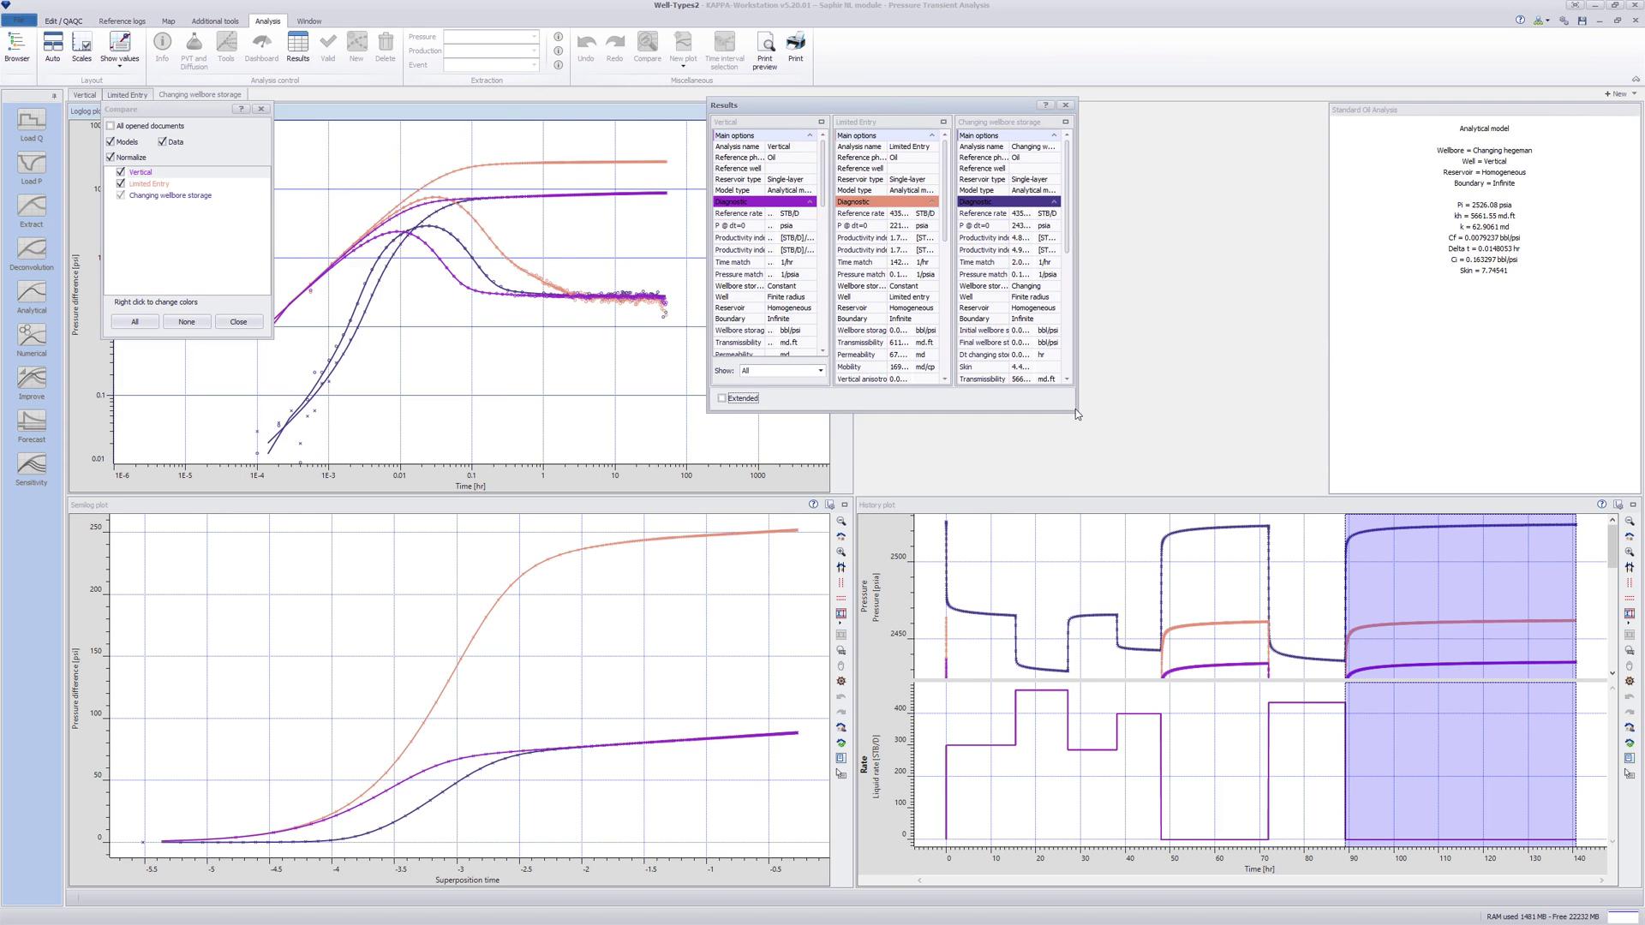
pyautogui.moveTo(1076, 413); pyautogui.dragTo(1448, 759)
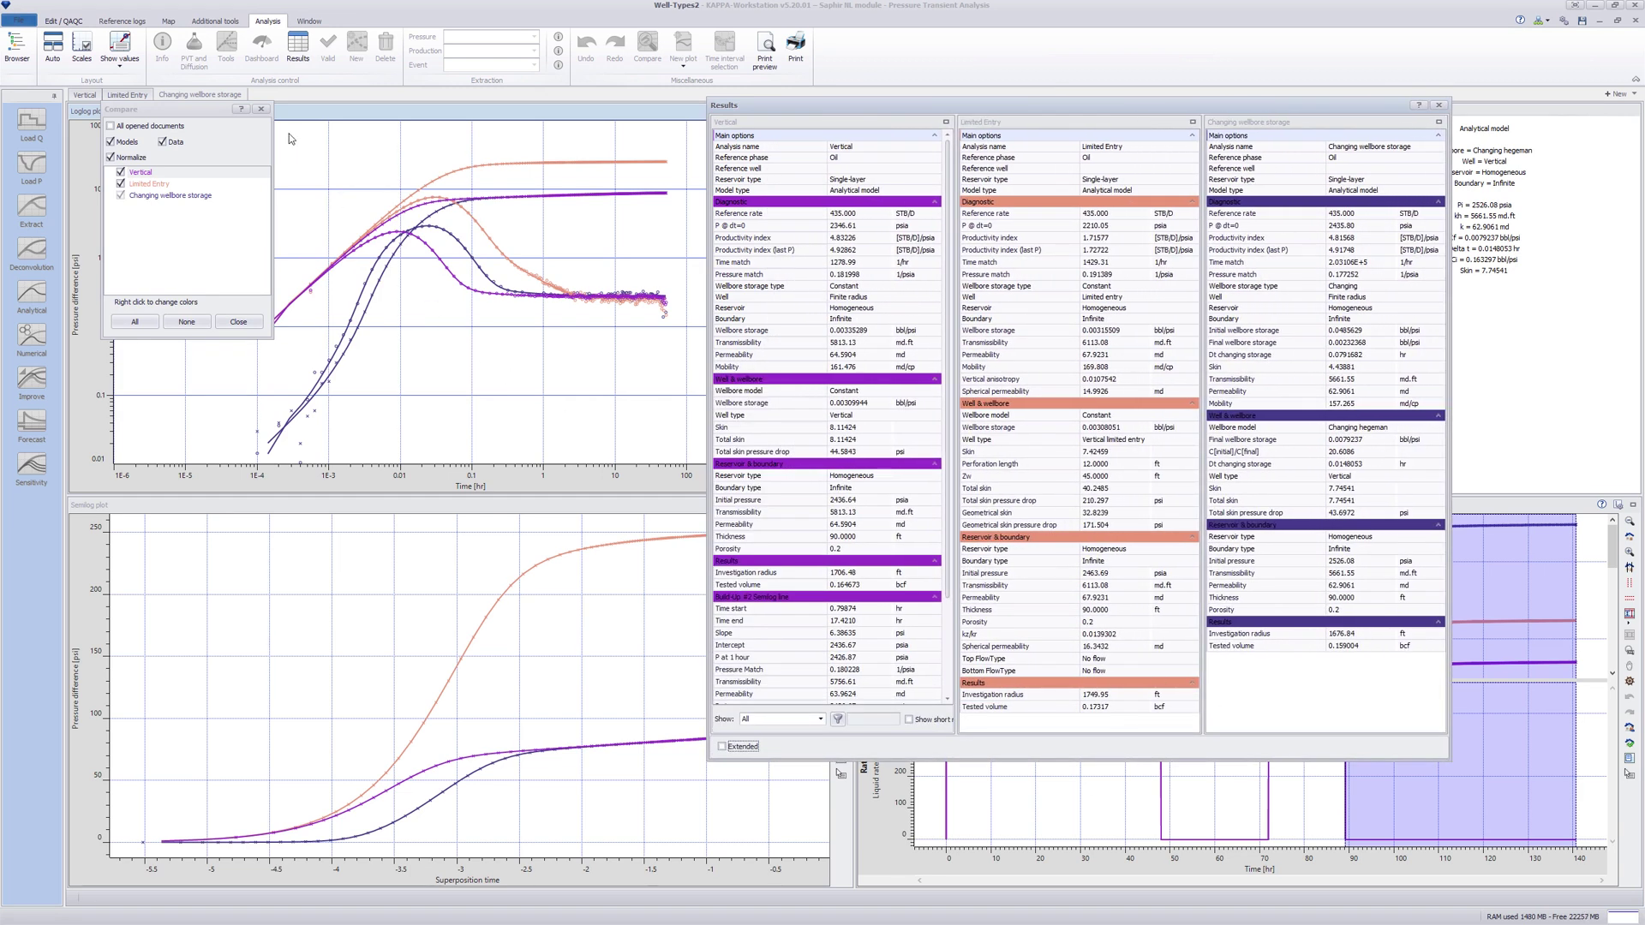
pyautogui.click(260, 109)
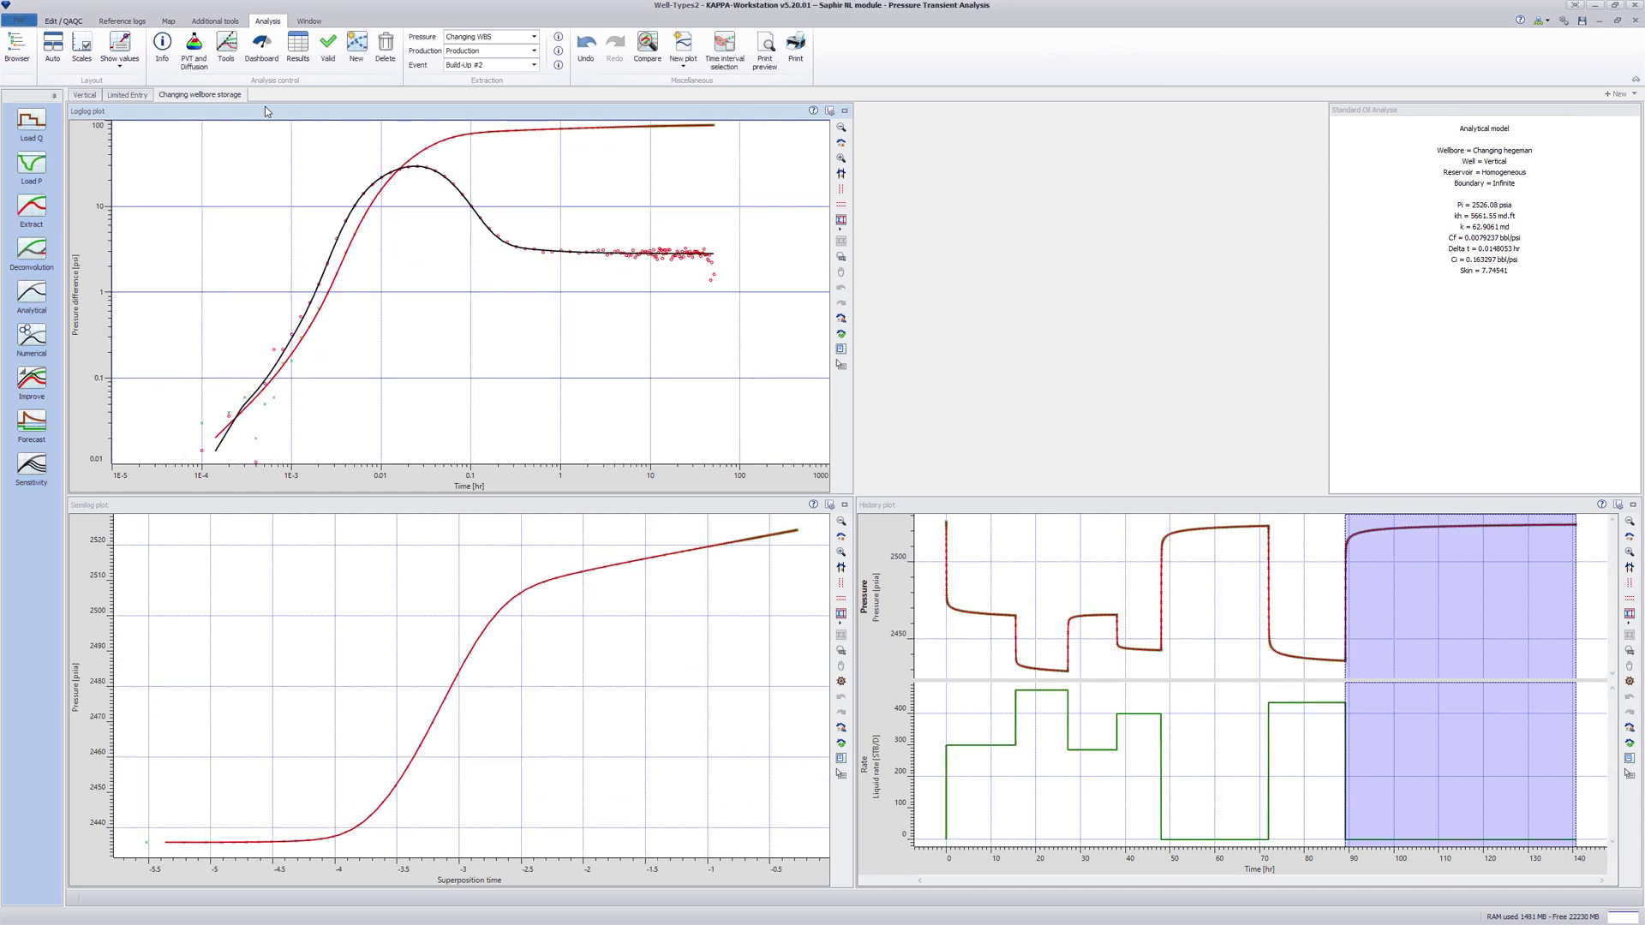